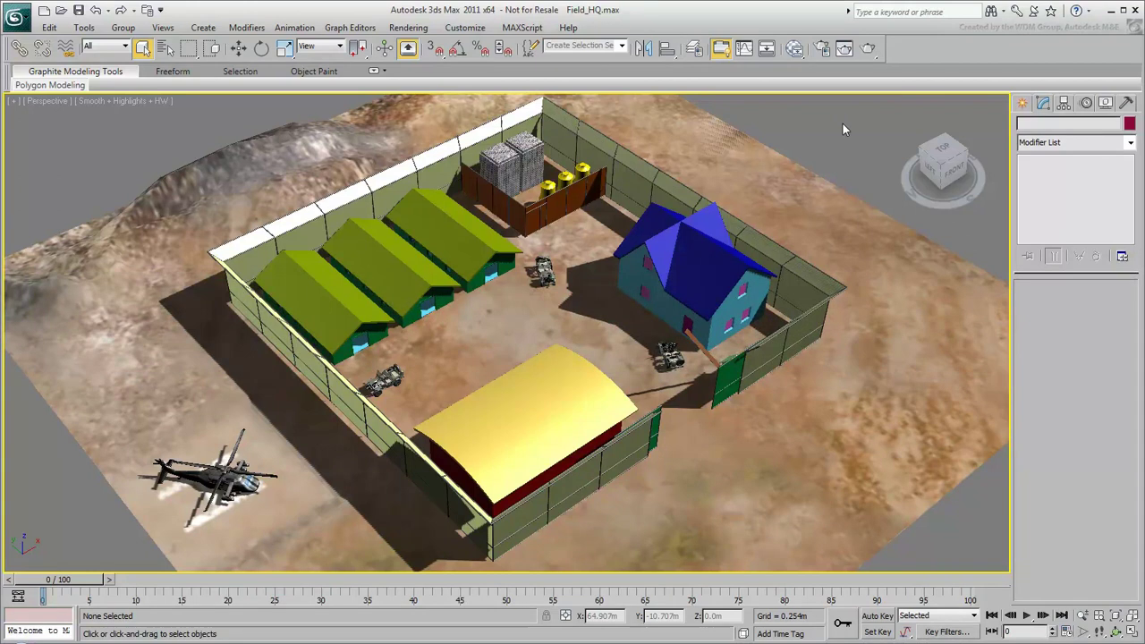
Step: Isolate the 'barracks' named selection set, deselect it, and orbit to a low side view
{"action": "left_click", "coordinate": [622, 45]}
{"action": "left_click", "coordinate": [601, 59]}
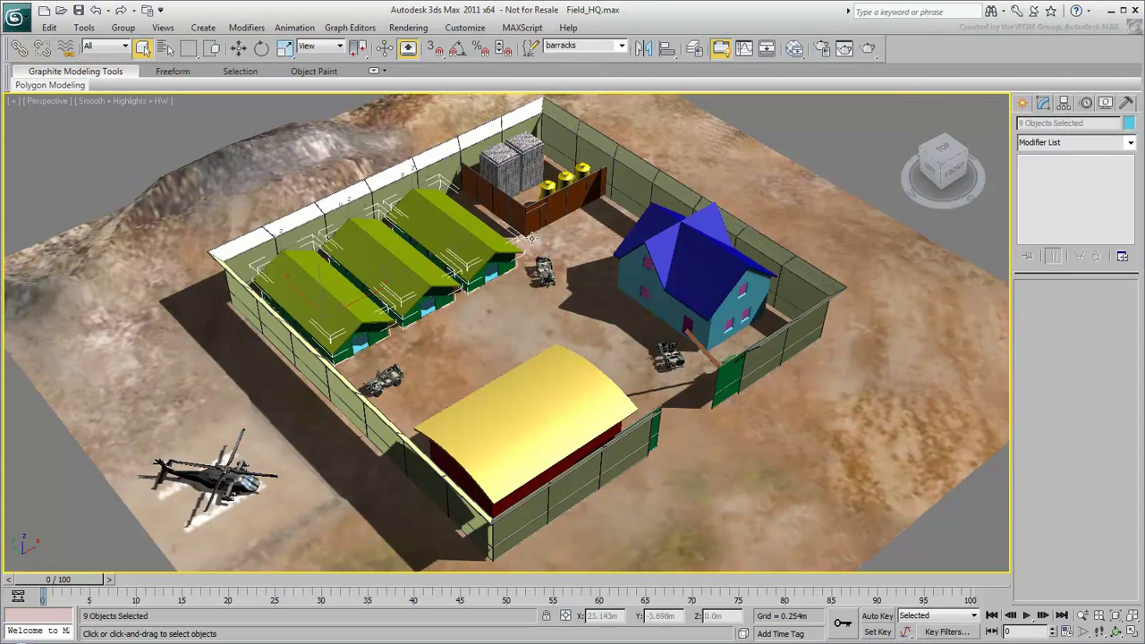
{"action": "right_click", "coordinate": [516, 291]}
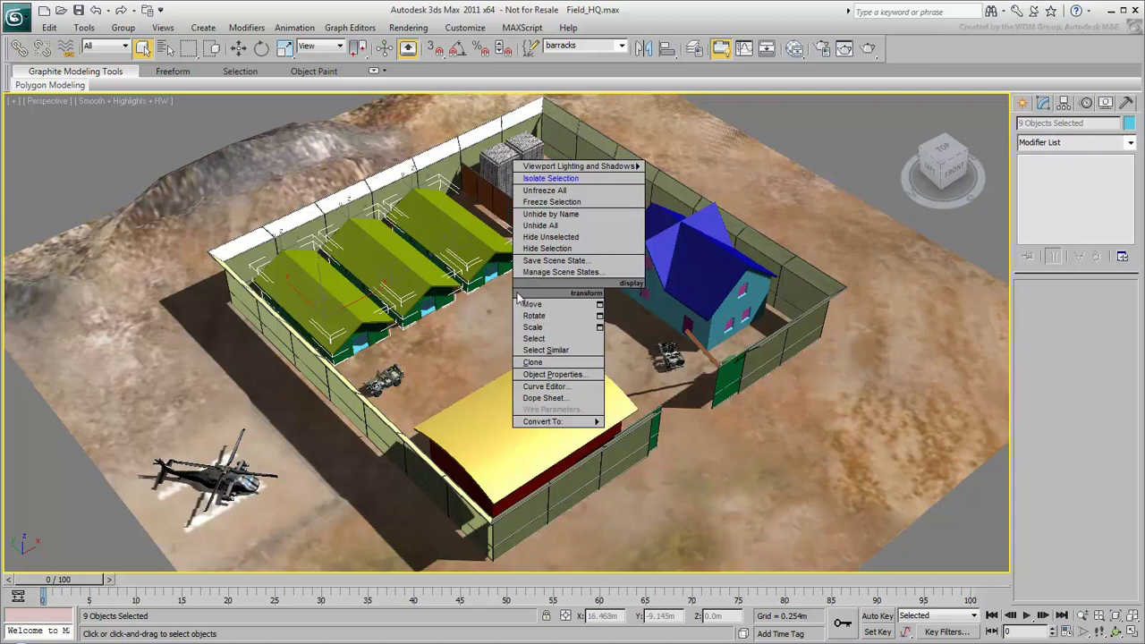
{"action": "left_click", "coordinate": [590, 178]}
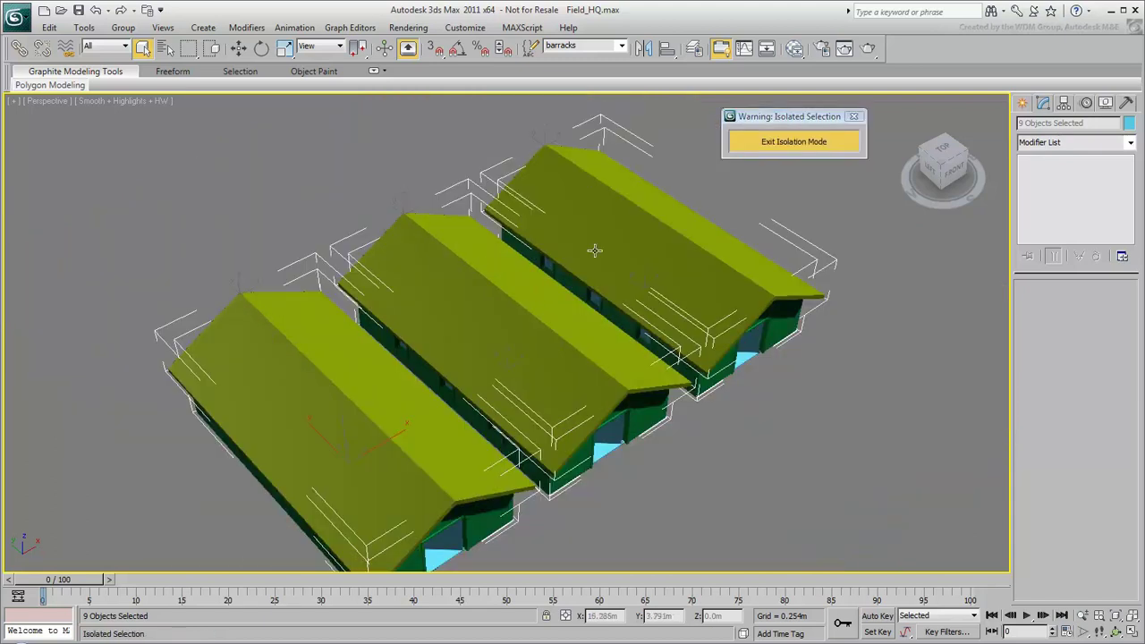
{"action": "left_click", "coordinate": [688, 449]}
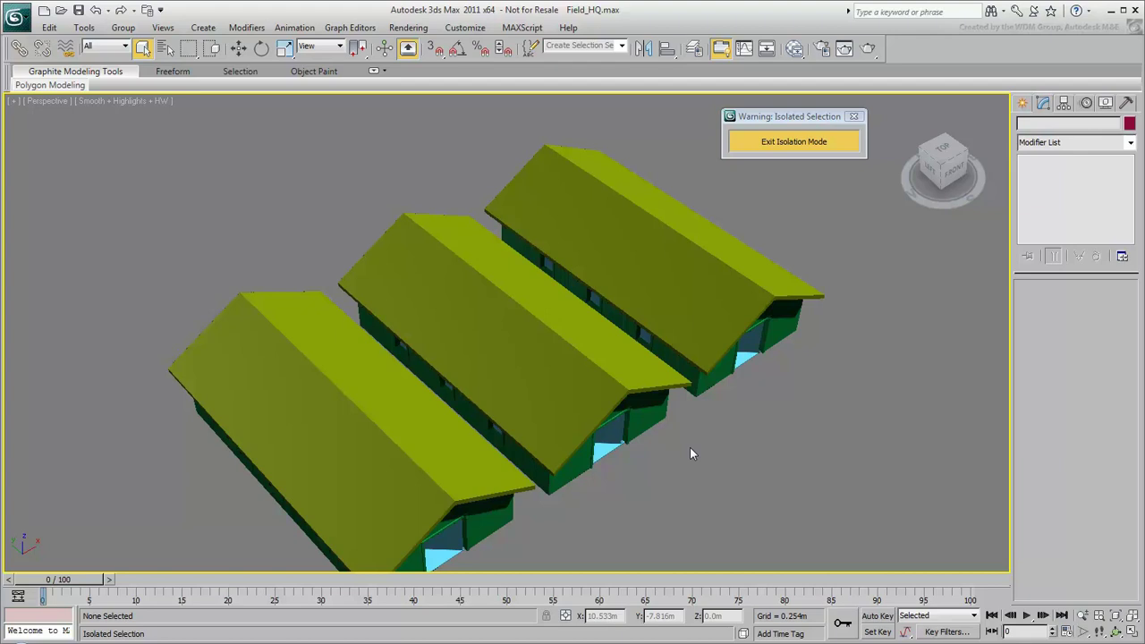
{"action": "middle_click_drag", "start_coordinate": [690, 453], "coordinate": [748, 363], "text": "alt"}
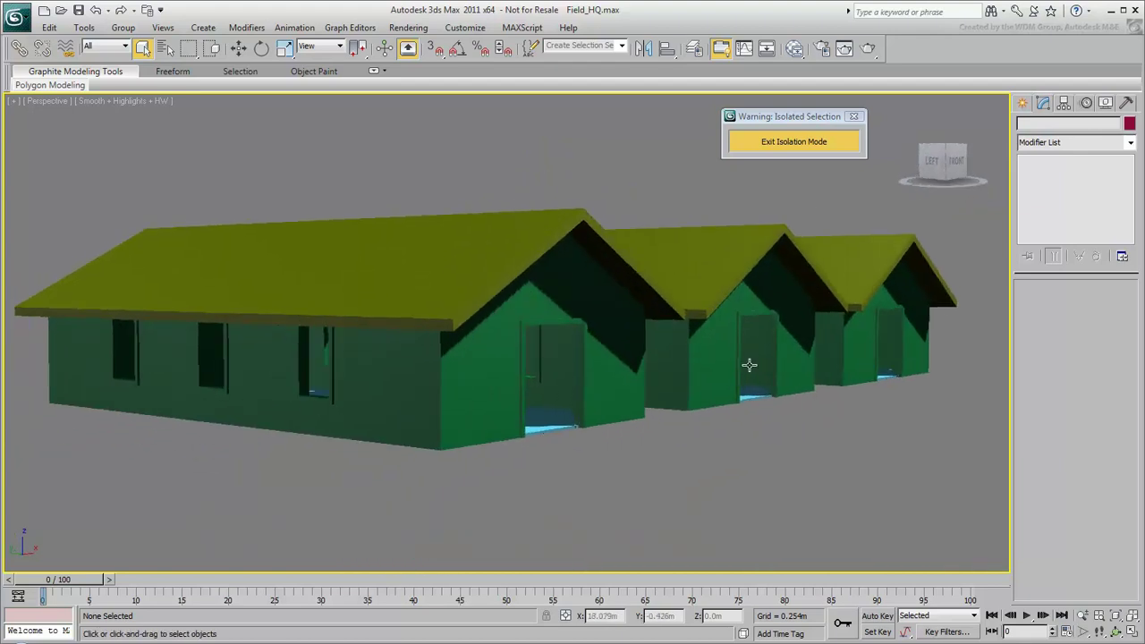
Step: In the Slate Material Editor, add a Standard material and name it BarracksWalls
{"action": "left_click", "coordinate": [795, 48]}
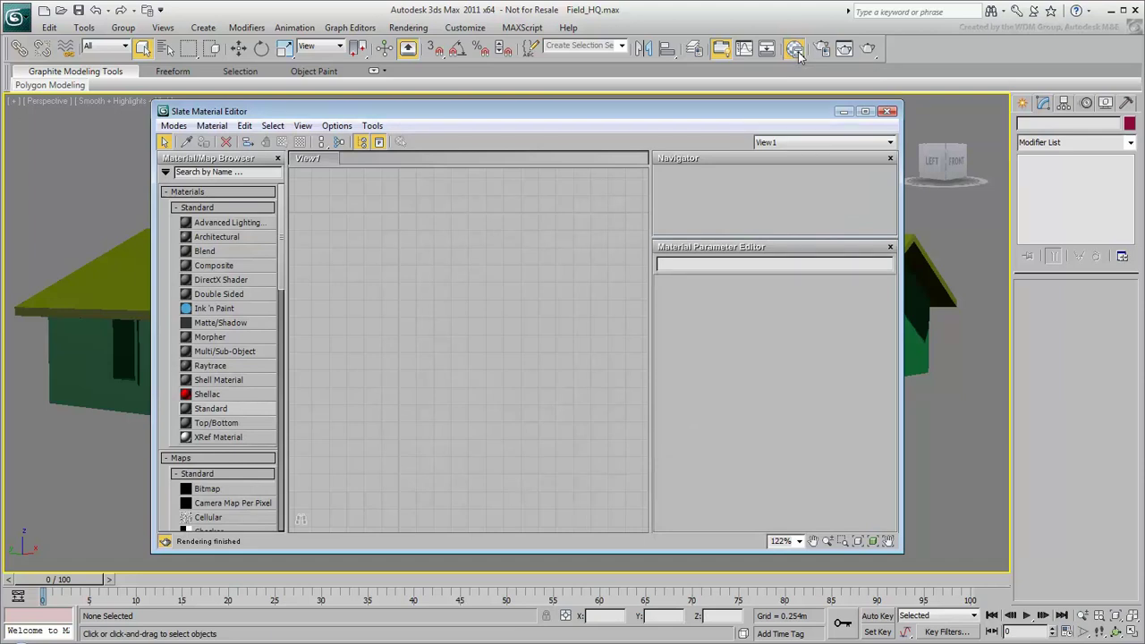
{"action": "left_click_drag", "start_coordinate": [245, 406], "coordinate": [447, 233]}
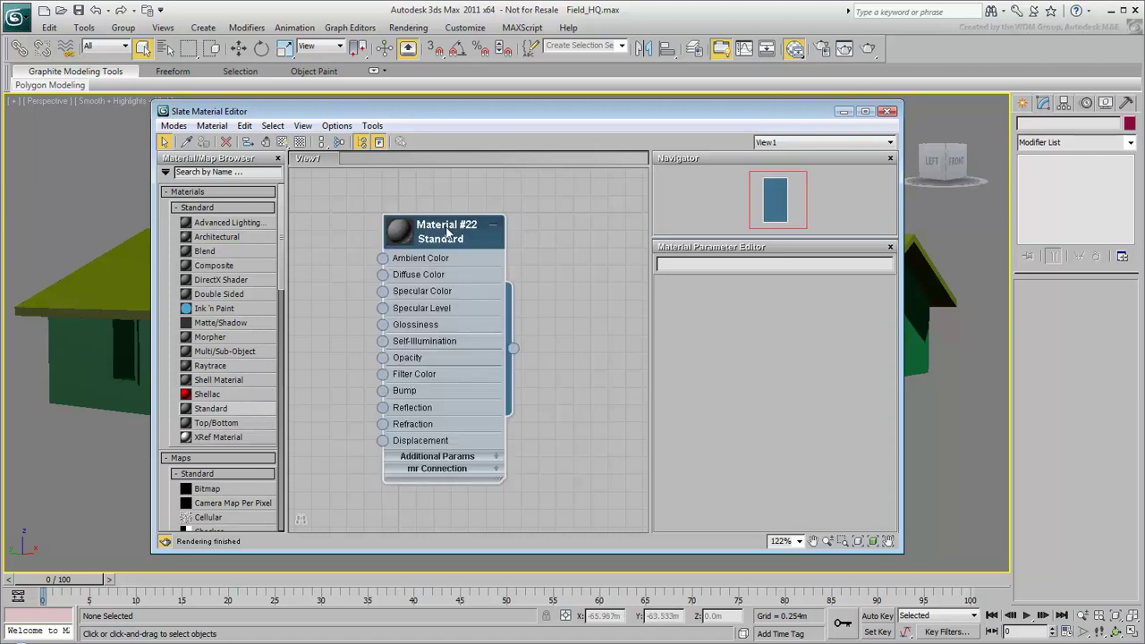
{"action": "double_click", "coordinate": [447, 230]}
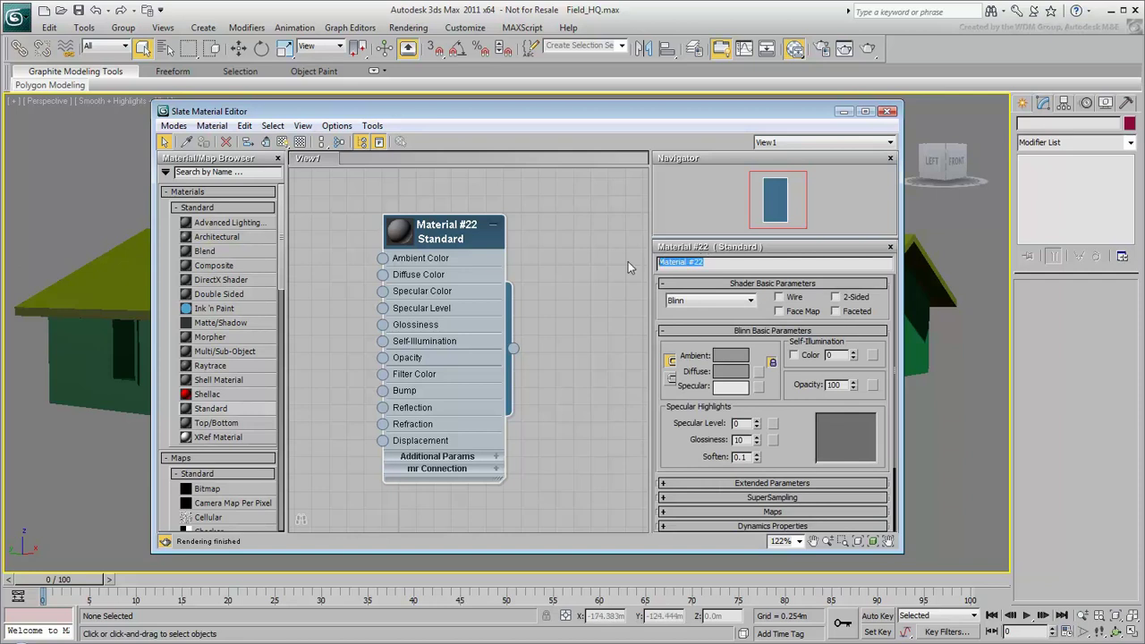
{"action": "type", "text": "BarracksWalls"}
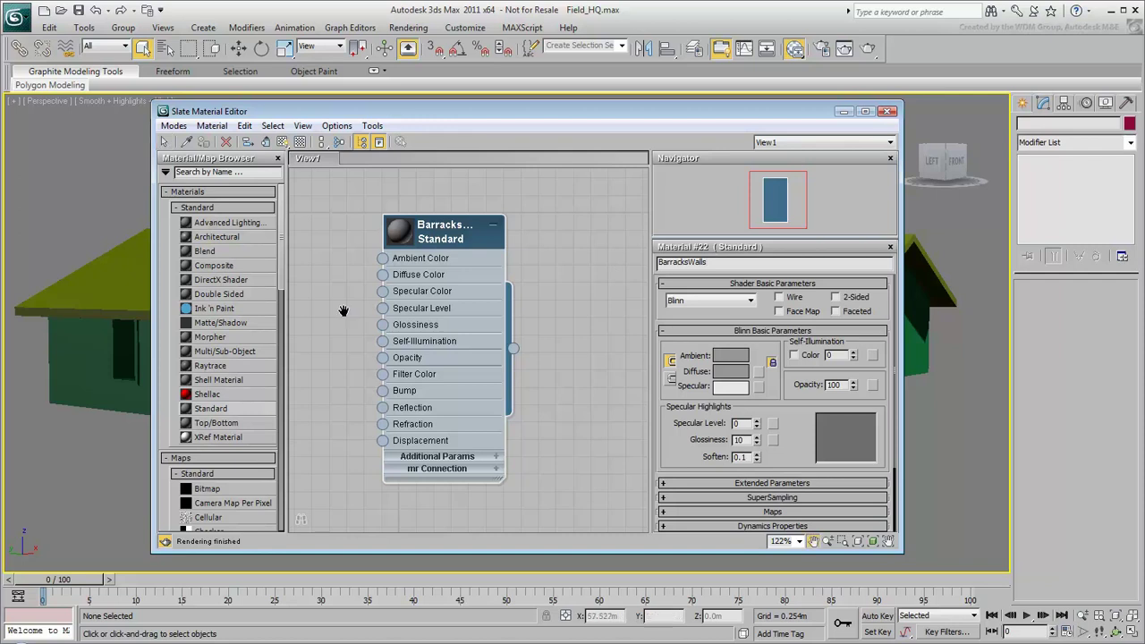
Step: Wire a Bitmap loading planks.jpg into the material's Diffuse Color
{"action": "middle_click_drag", "start_coordinate": [353, 313], "coordinate": [455, 318]}
{"action": "left_click_drag", "start_coordinate": [485, 280], "coordinate": [408, 245]}
{"action": "left_click", "coordinate": [430, 136]}
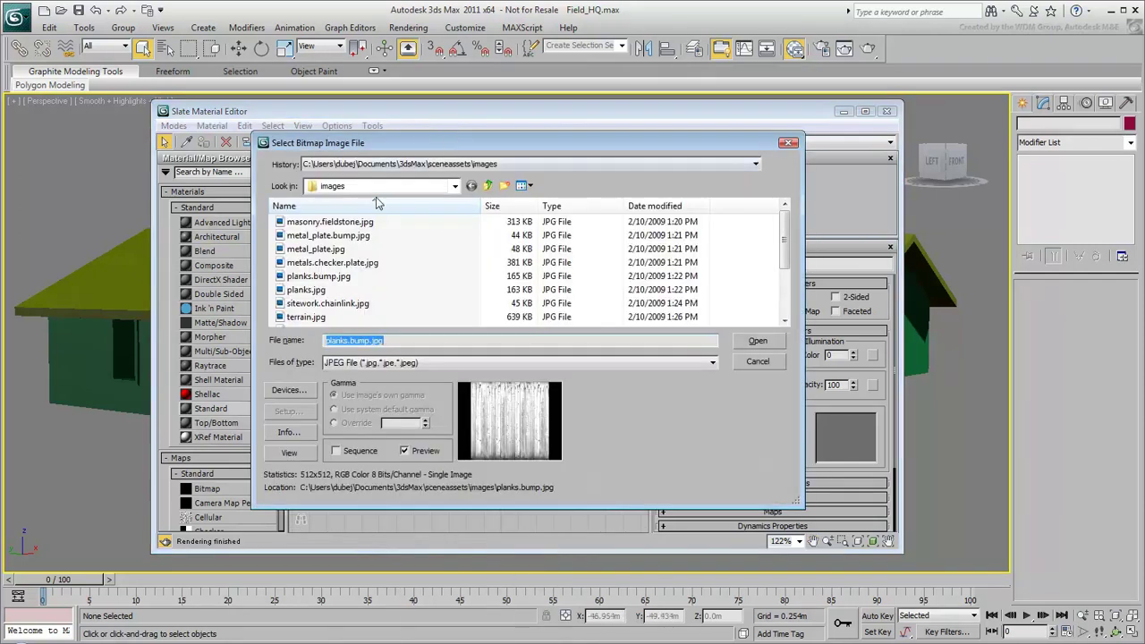
{"action": "left_click", "coordinate": [305, 290]}
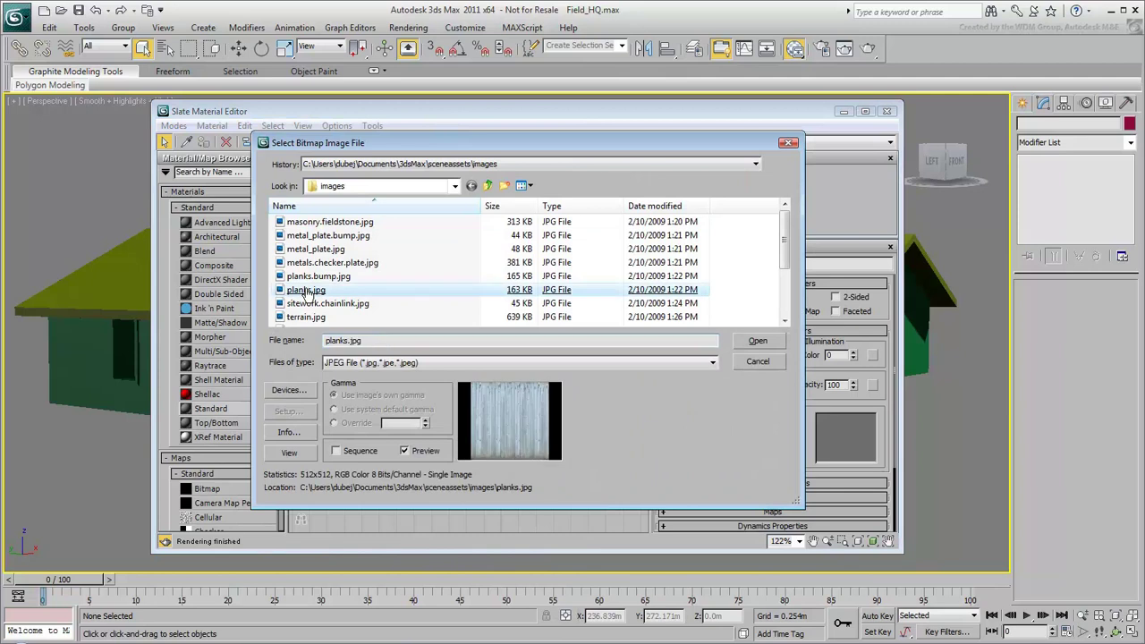
{"action": "double_click", "coordinate": [306, 290]}
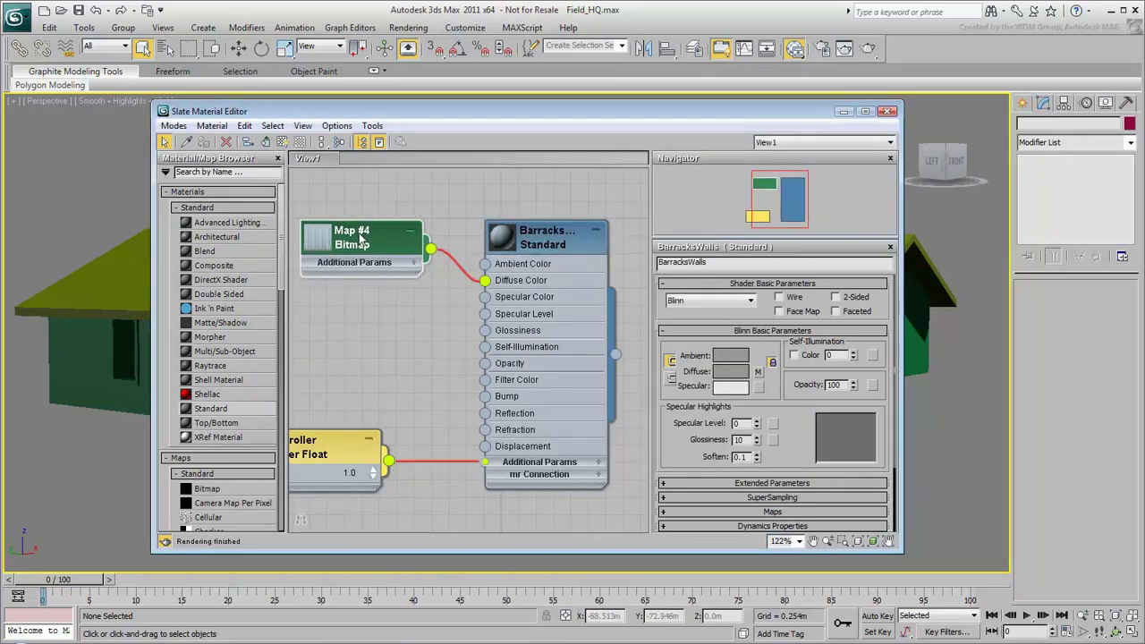
Step: Assign the BarracksWalls material to the barracks walls by dragging its output wire onto them
{"action": "left_click_drag", "start_coordinate": [361, 239], "coordinate": [354, 240]}
{"action": "left_click", "coordinate": [337, 126]}
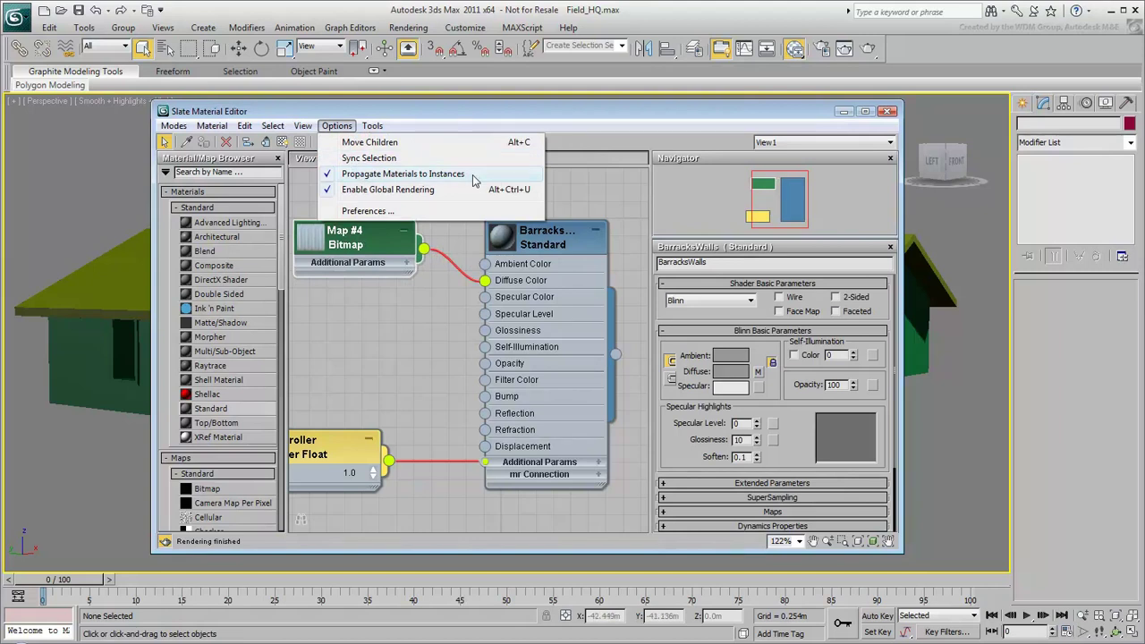
{"action": "left_click", "coordinate": [566, 186]}
{"action": "left_click_drag", "start_coordinate": [745, 115], "coordinate": [301, 124]}
{"action": "key", "text": "alt+q"}
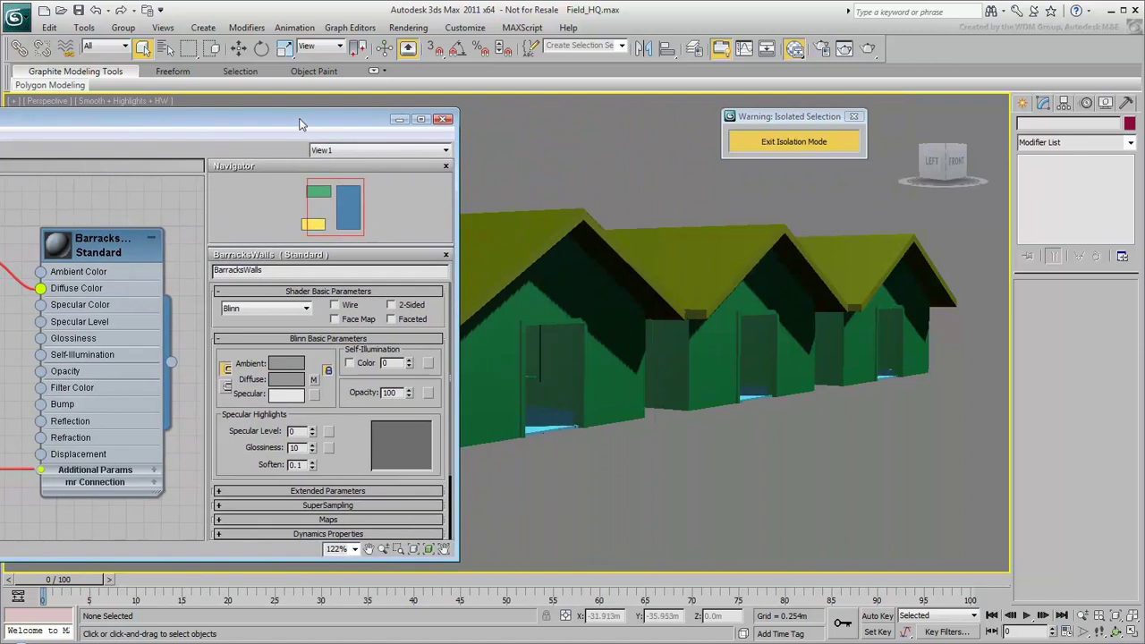
{"action": "left_click_drag", "start_coordinate": [502, 350], "coordinate": [504, 338]}
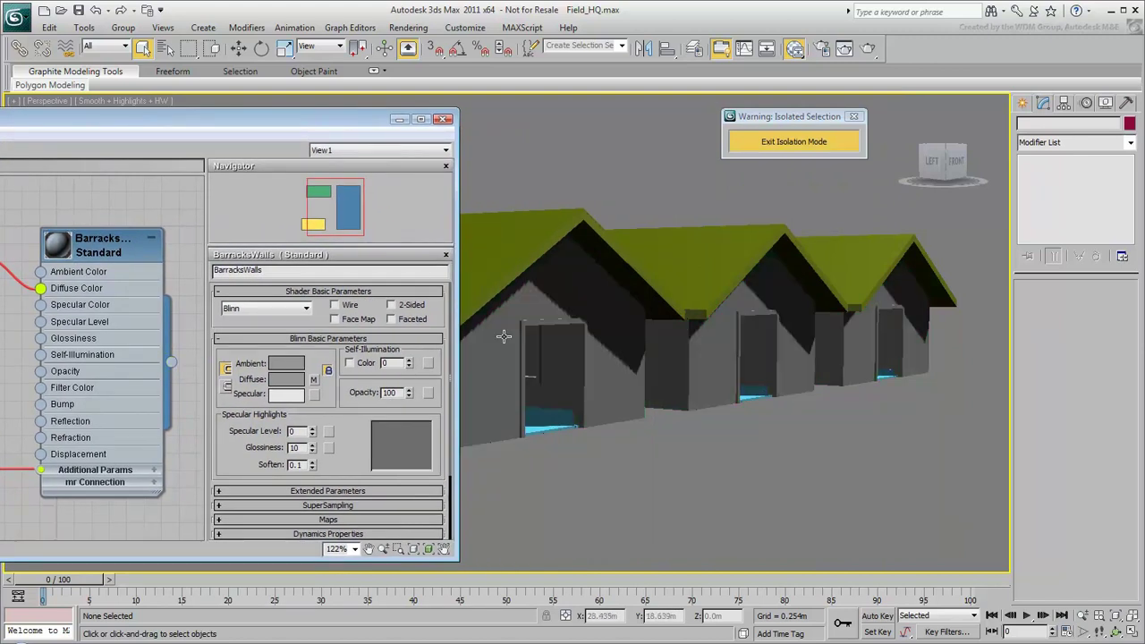
Step: Turn on Show Standard Map in Viewport for BarracksWalls and minimize the editor
{"action": "left_click_drag", "start_coordinate": [304, 121], "coordinate": [656, 119]}
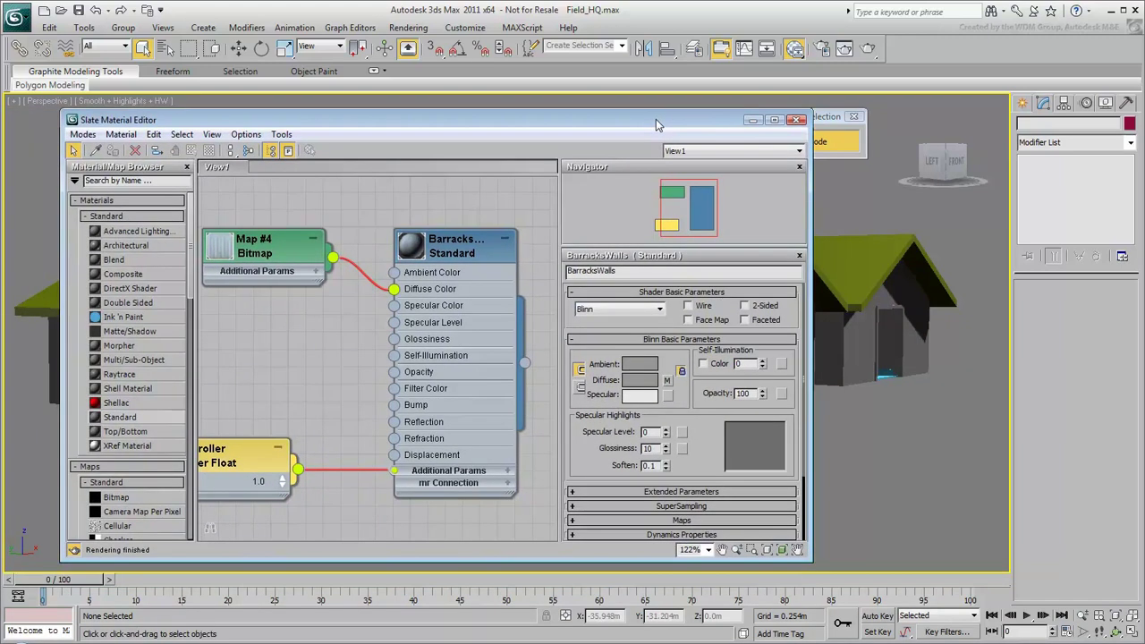
{"action": "left_click", "coordinate": [481, 244]}
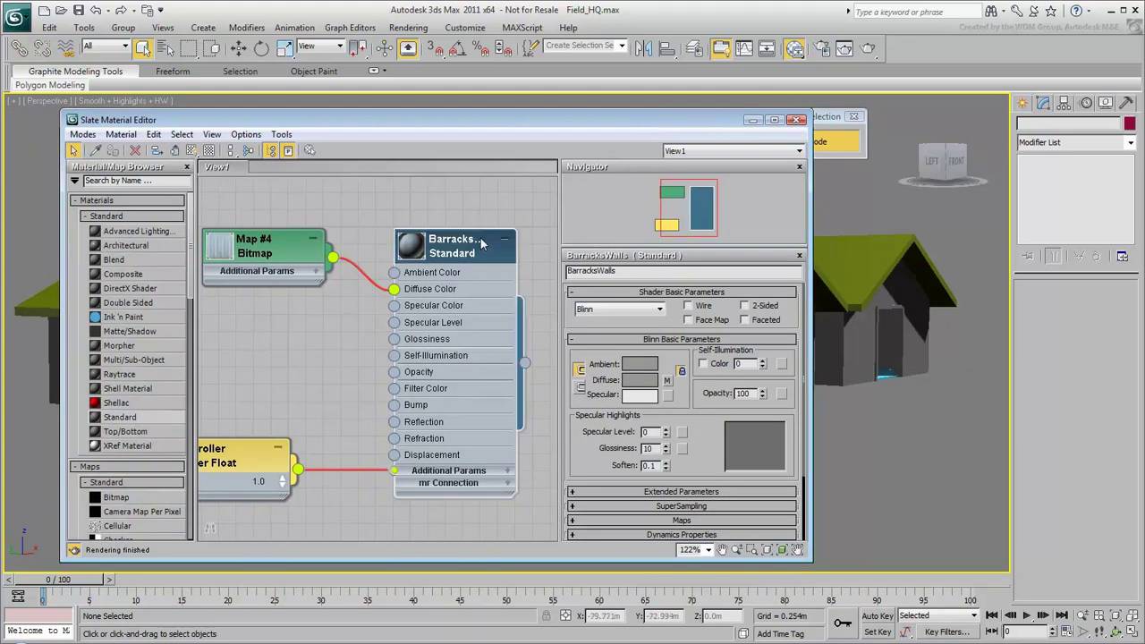
{"action": "left_click", "coordinate": [191, 152]}
{"action": "left_click", "coordinate": [752, 121]}
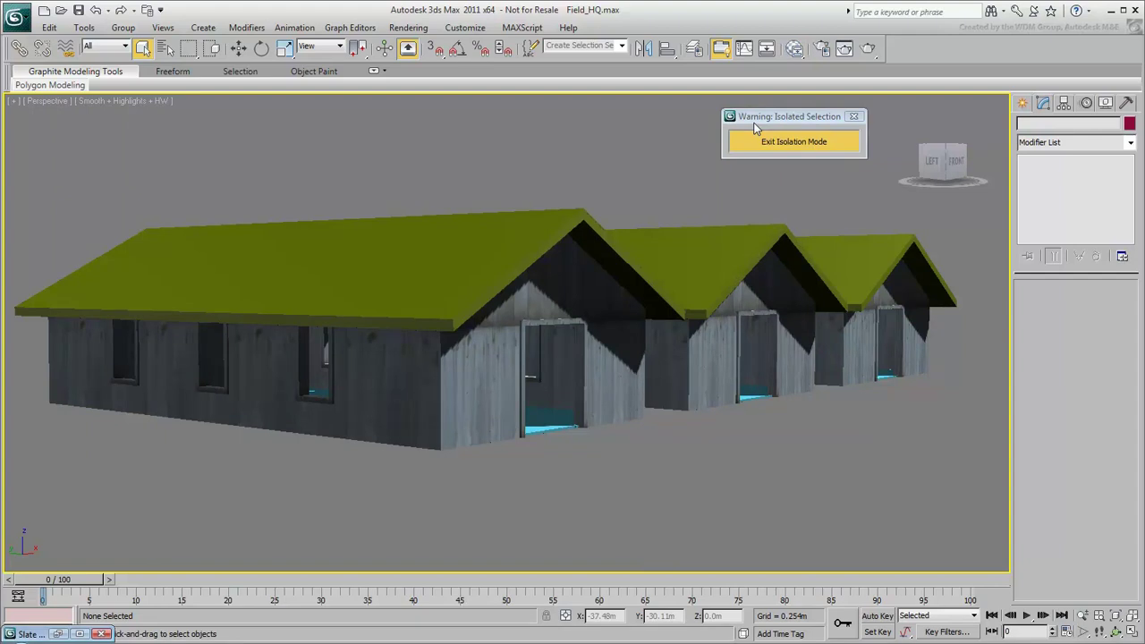
Step: Add a UVW Map modifier with Box projection to Barracks01-Walls
{"action": "left_click", "coordinate": [521, 372]}
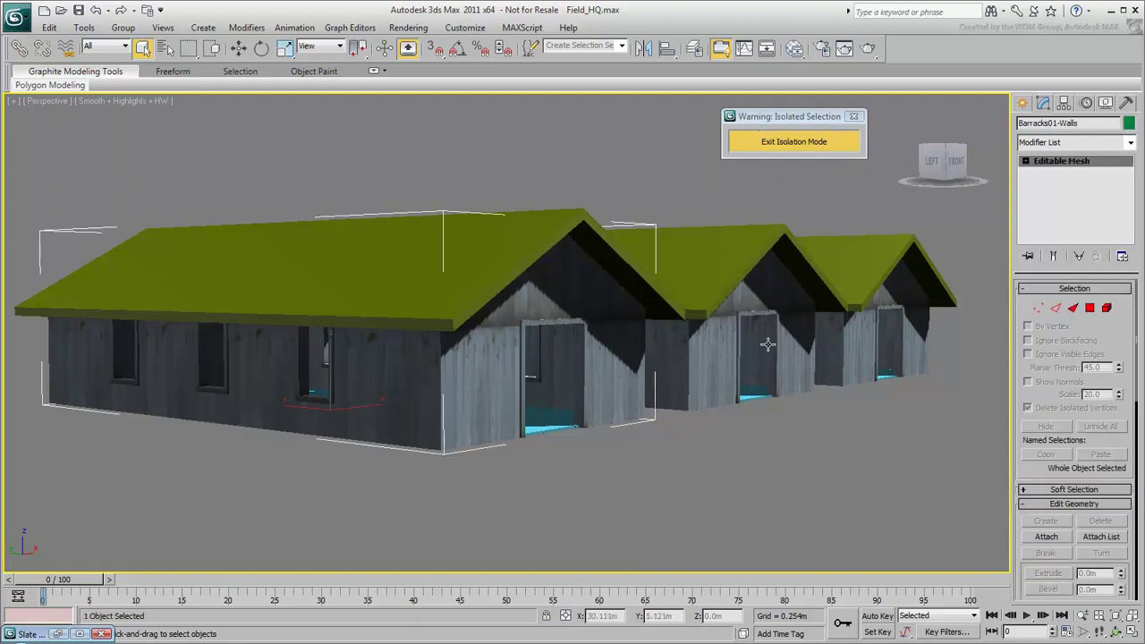
{"action": "left_click", "coordinate": [1129, 142]}
{"action": "left_click_drag", "start_coordinate": [1132, 186], "coordinate": [1129, 581]}
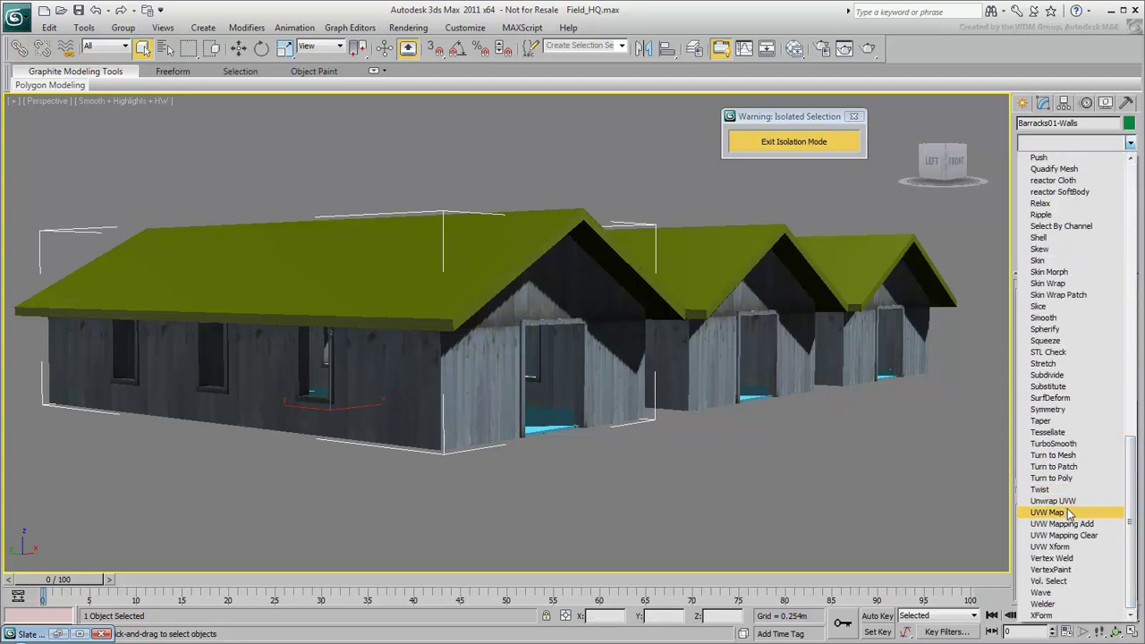
{"action": "left_click", "coordinate": [1048, 513]}
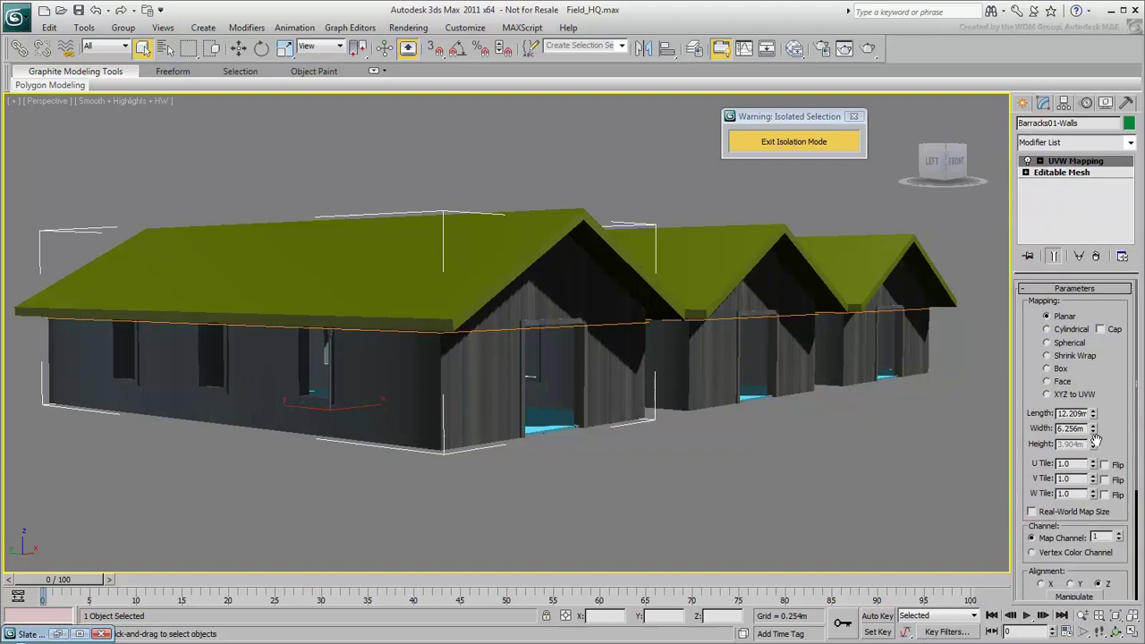
{"action": "left_click", "coordinate": [1059, 371]}
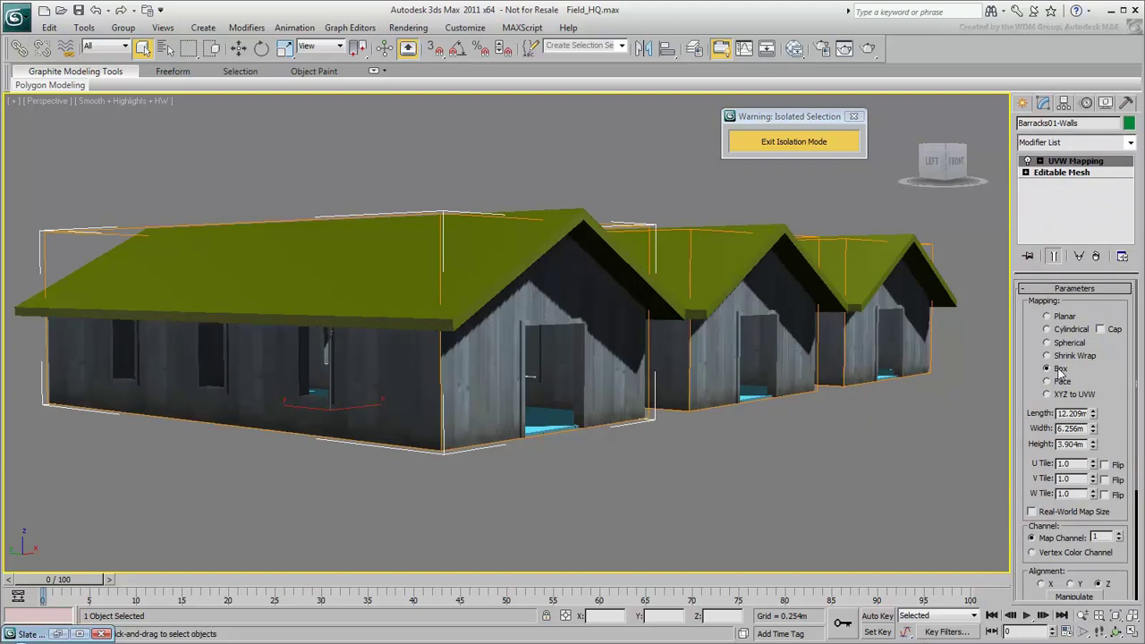
Step: Set the UVW Map Length, Width and Height to 4.0m each
{"action": "double_click", "coordinate": [1070, 413]}
{"action": "type", "text": "4"}
{"action": "key", "text": "Return"}
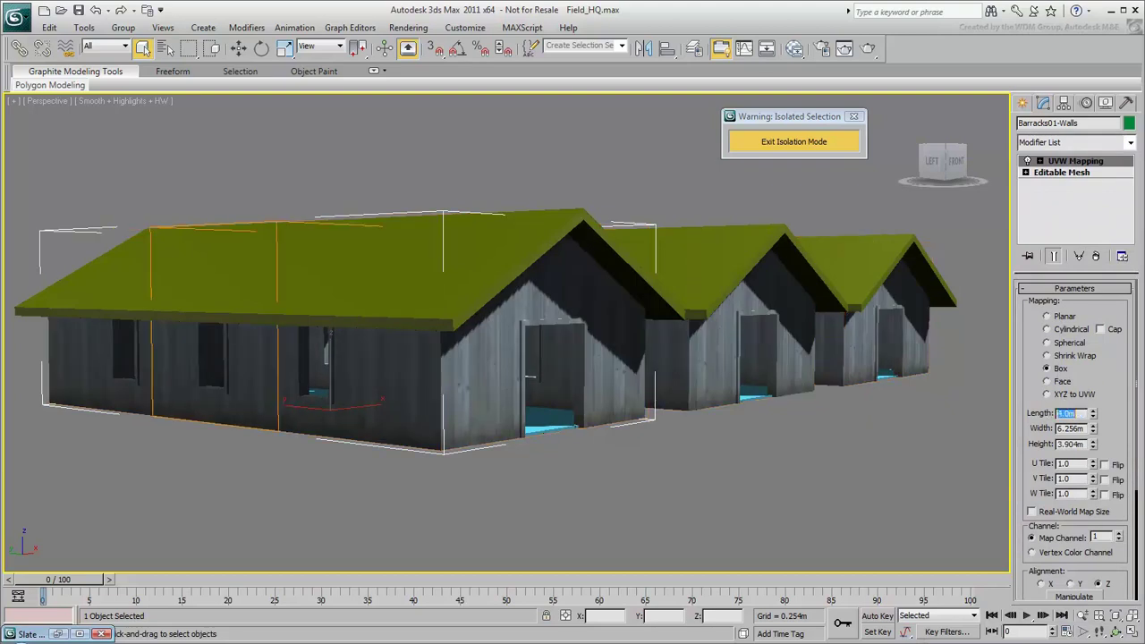
{"action": "double_click", "coordinate": [1069, 428]}
{"action": "type", "text": "4"}
{"action": "key", "text": "Return"}
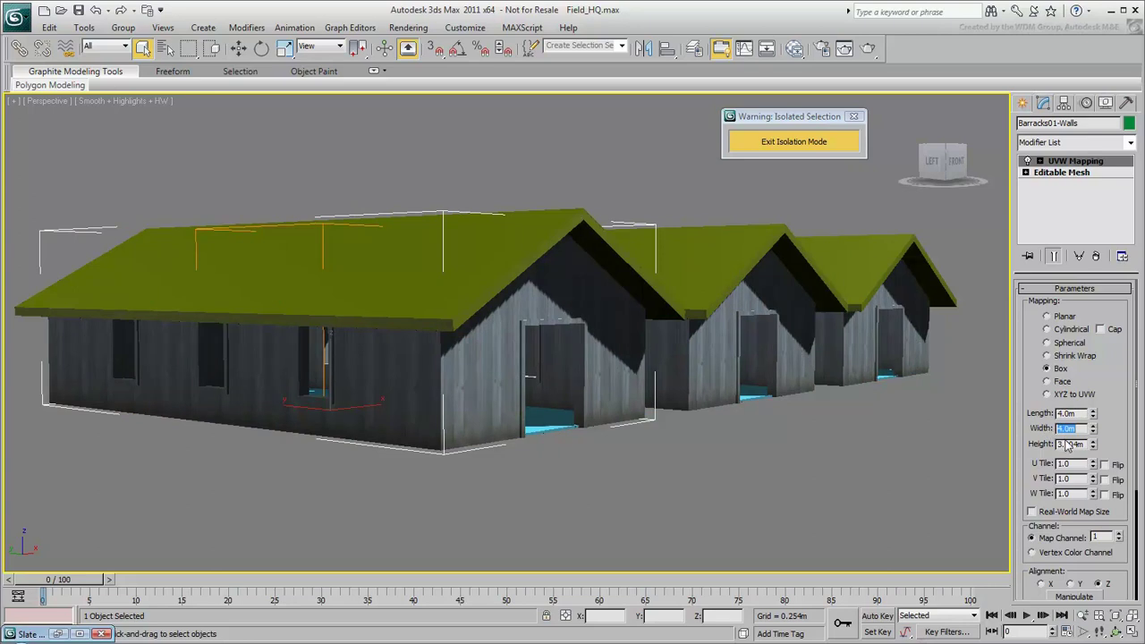
{"action": "double_click", "coordinate": [1067, 445]}
{"action": "type", "text": "4"}
{"action": "key", "text": "Return"}
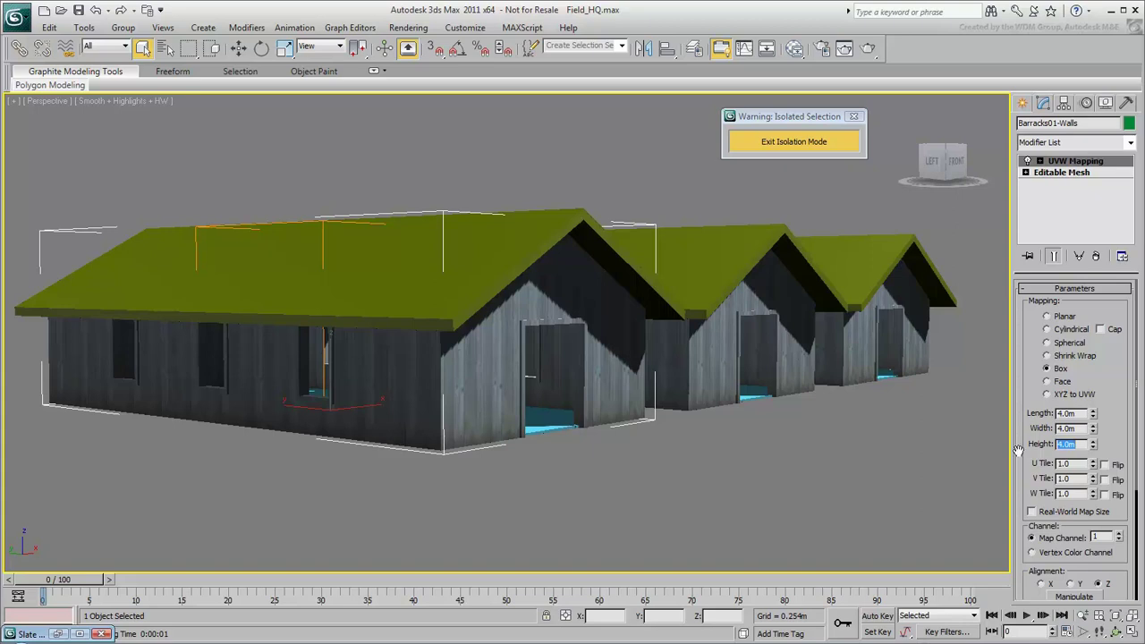
Step: Zoom into the barracks doorway, test-render it, then reopen the Slate Material Editor
{"action": "scroll", "coordinate": [515, 384], "scroll_direction": "up", "scroll_amount": 10}
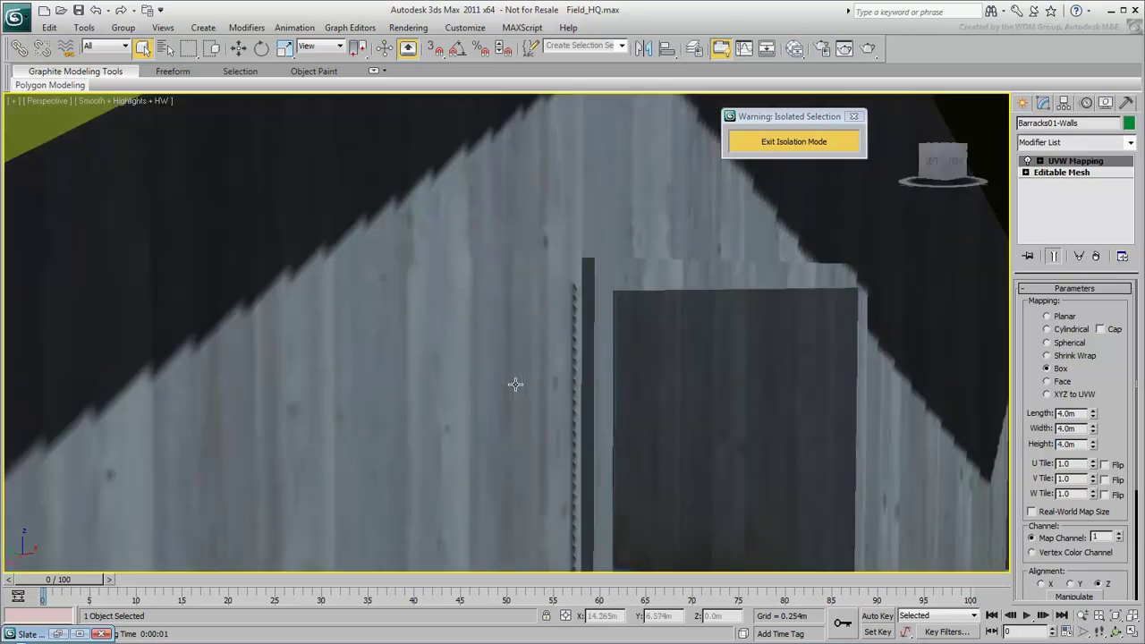
{"action": "scroll", "coordinate": [501, 367], "scroll_direction": "up", "scroll_amount": 8}
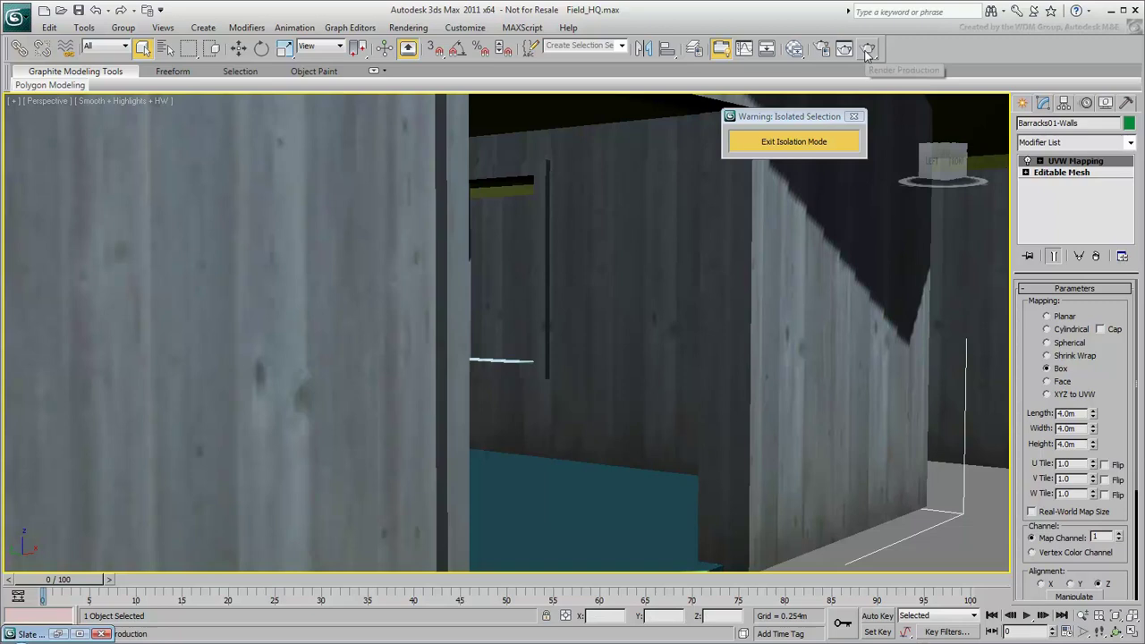
{"action": "left_click", "coordinate": [867, 50]}
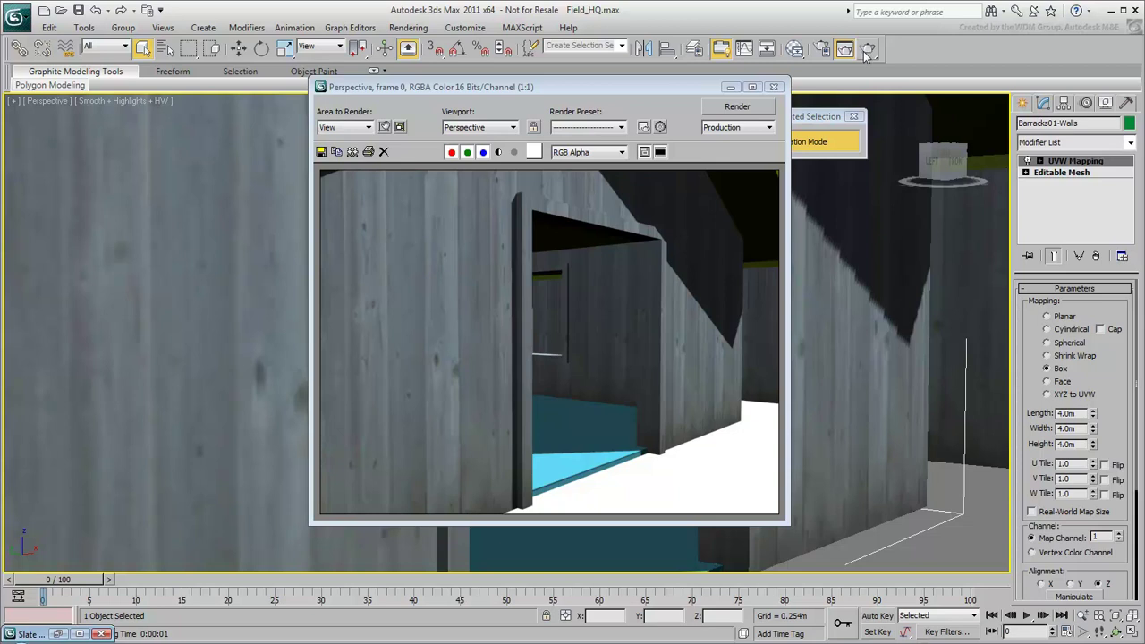
{"action": "left_click", "coordinate": [774, 86]}
{"action": "left_click", "coordinate": [794, 50]}
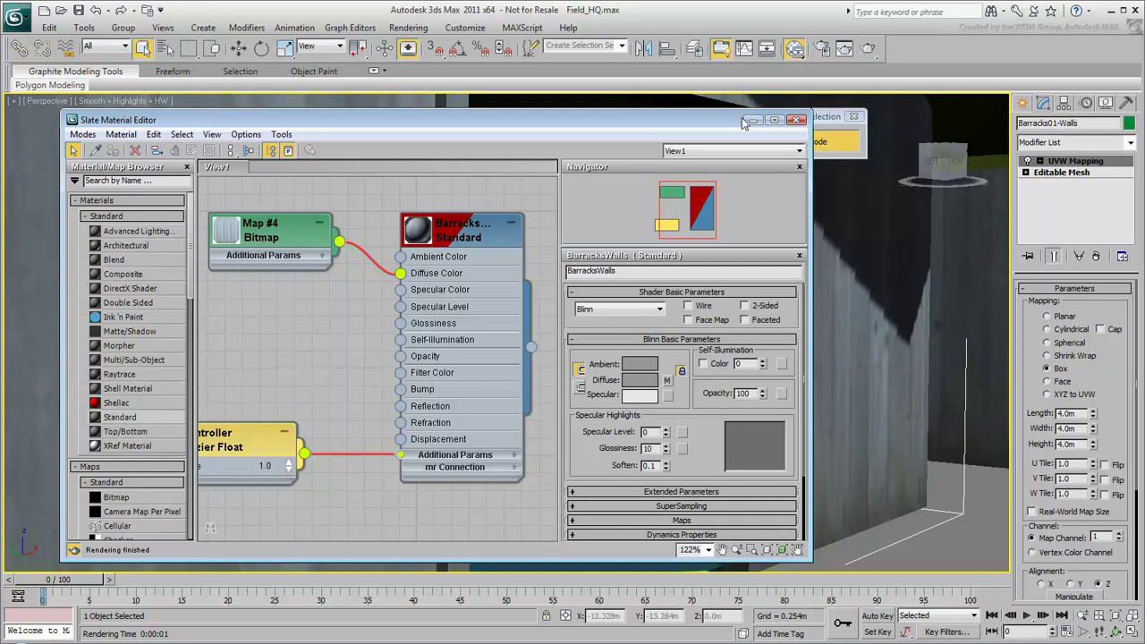
Step: Wire a Bitmap using planks.bump.jpg into BarracksWalls' Bump slot as Map #5 and preview it
{"action": "left_click_drag", "start_coordinate": [401, 389], "coordinate": [333, 306]}
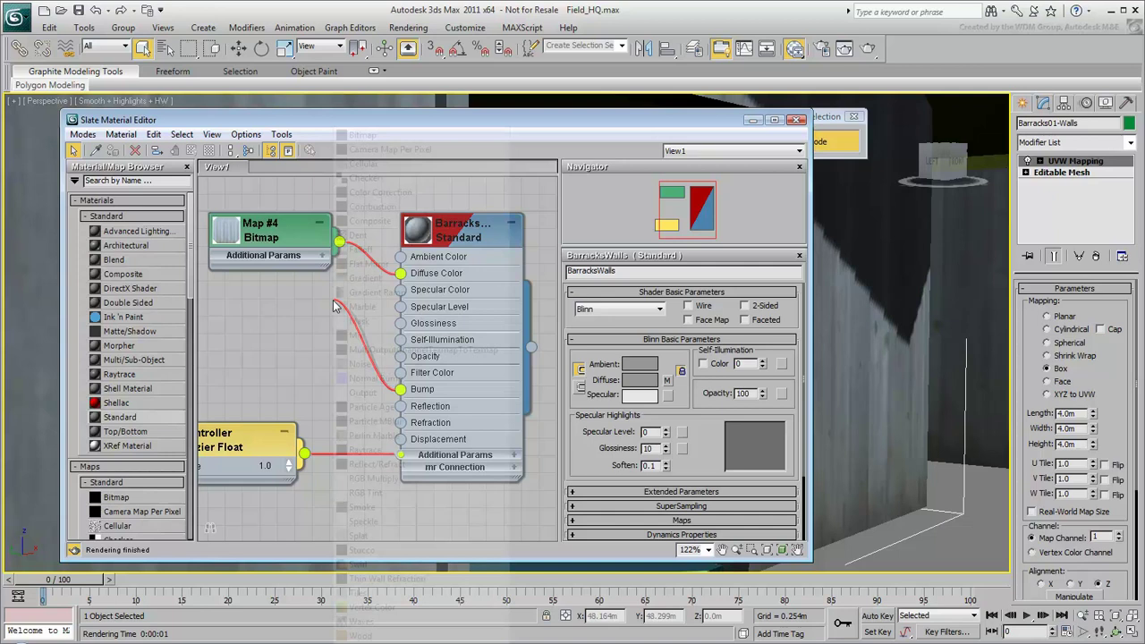
{"action": "left_click", "coordinate": [396, 139]}
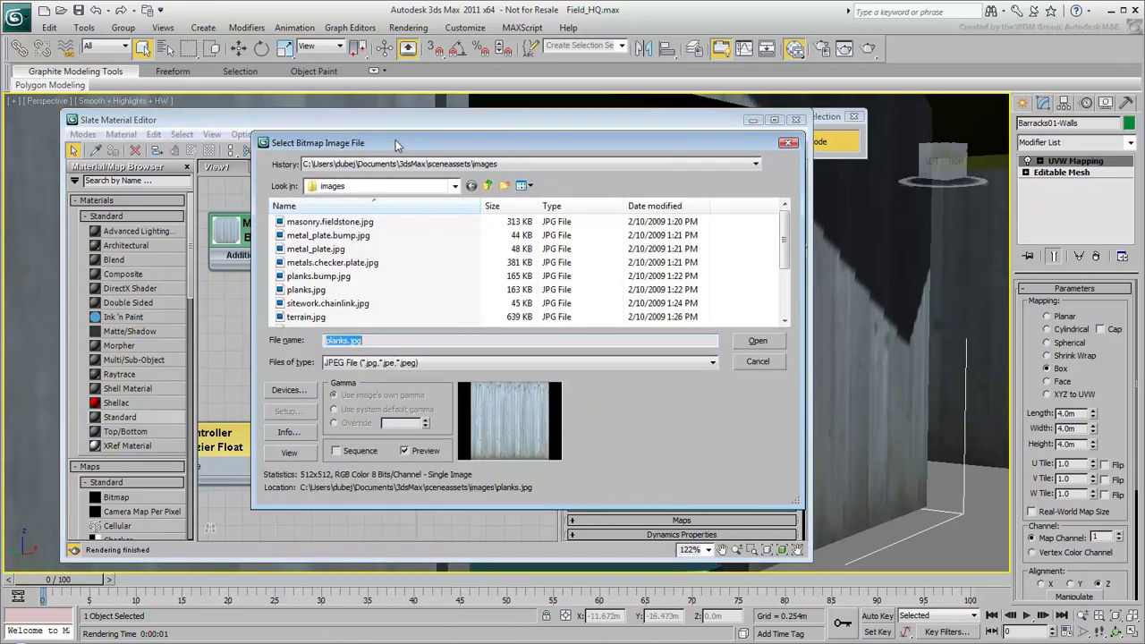
{"action": "double_click", "coordinate": [336, 278]}
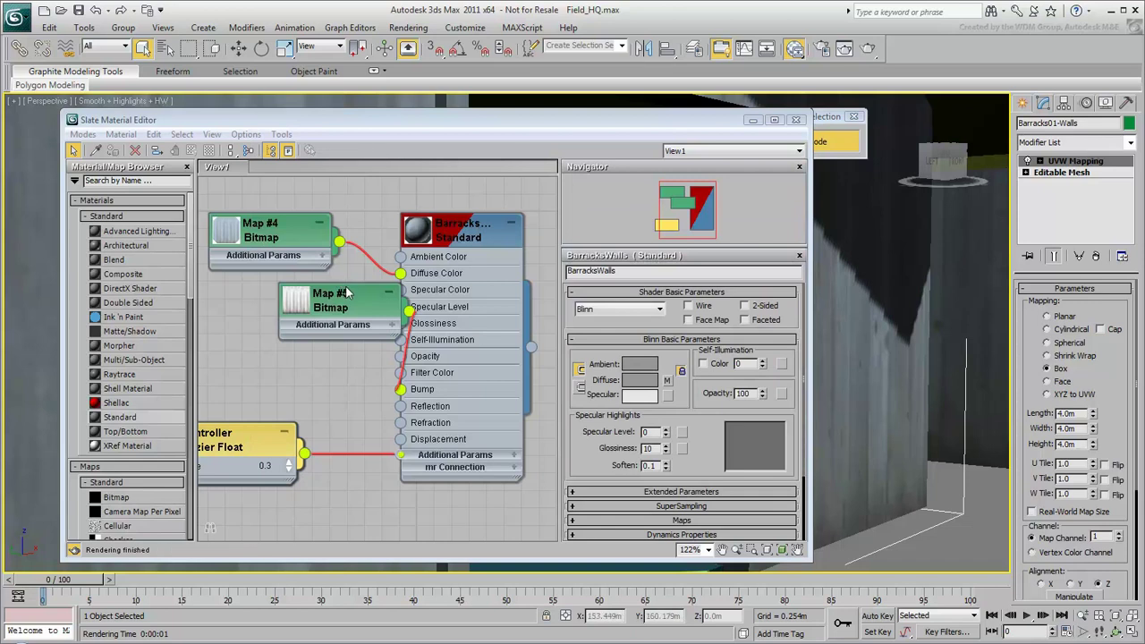
{"action": "left_click_drag", "start_coordinate": [339, 295], "coordinate": [281, 338]}
{"action": "double_click", "coordinate": [280, 338]}
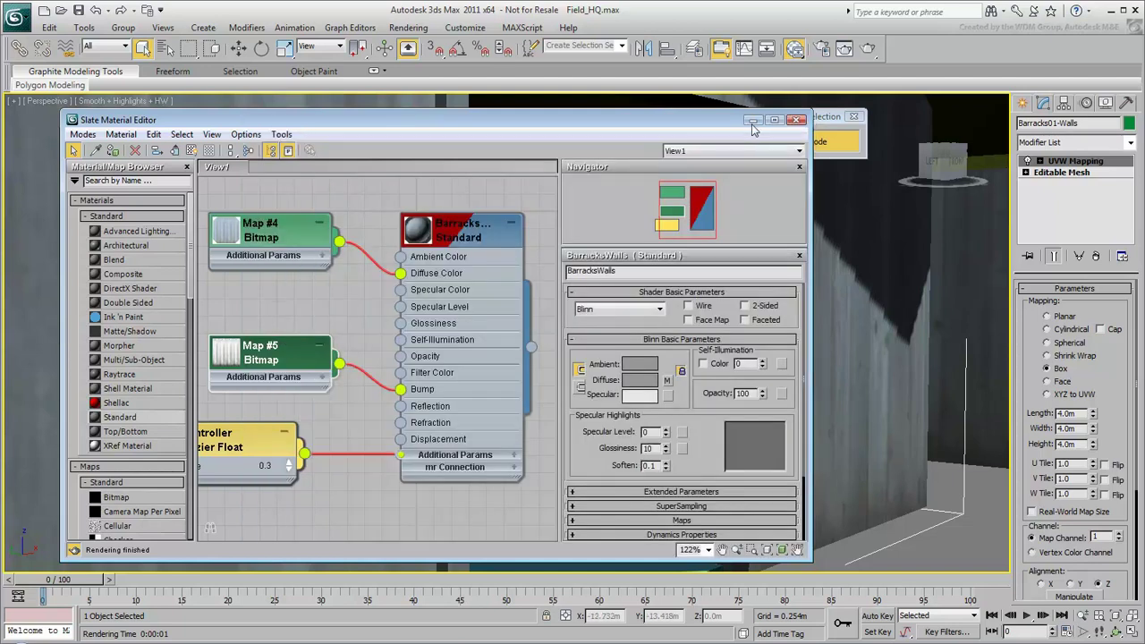
Step: Test-render the bumped plank walls, then reopen the Slate Material Editor
{"action": "left_click", "coordinate": [757, 124]}
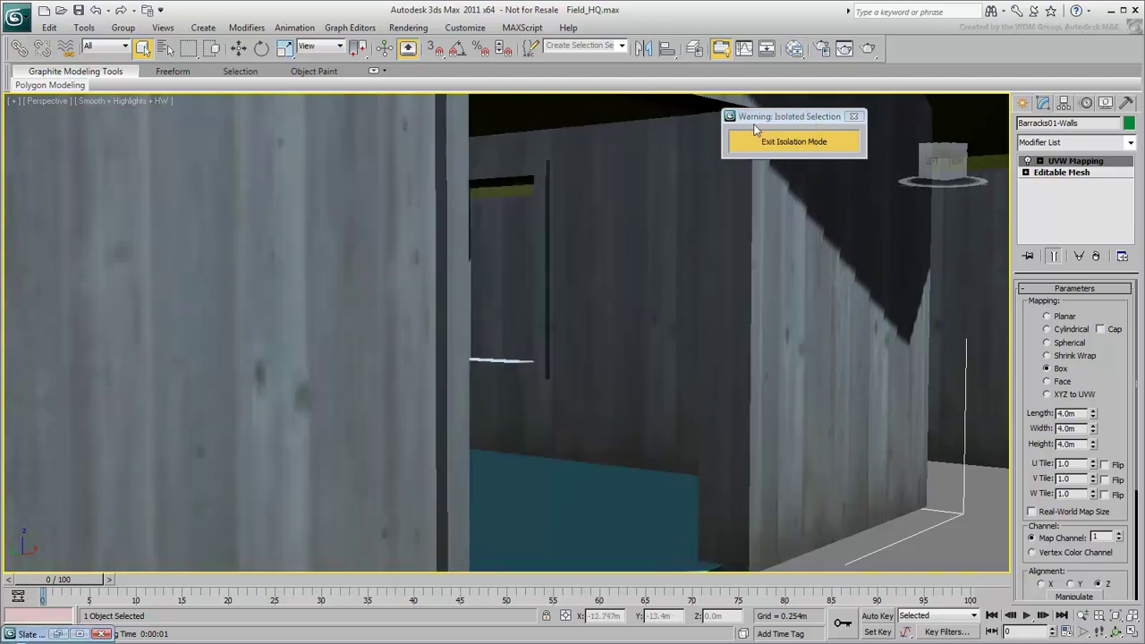
{"action": "left_click", "coordinate": [866, 50]}
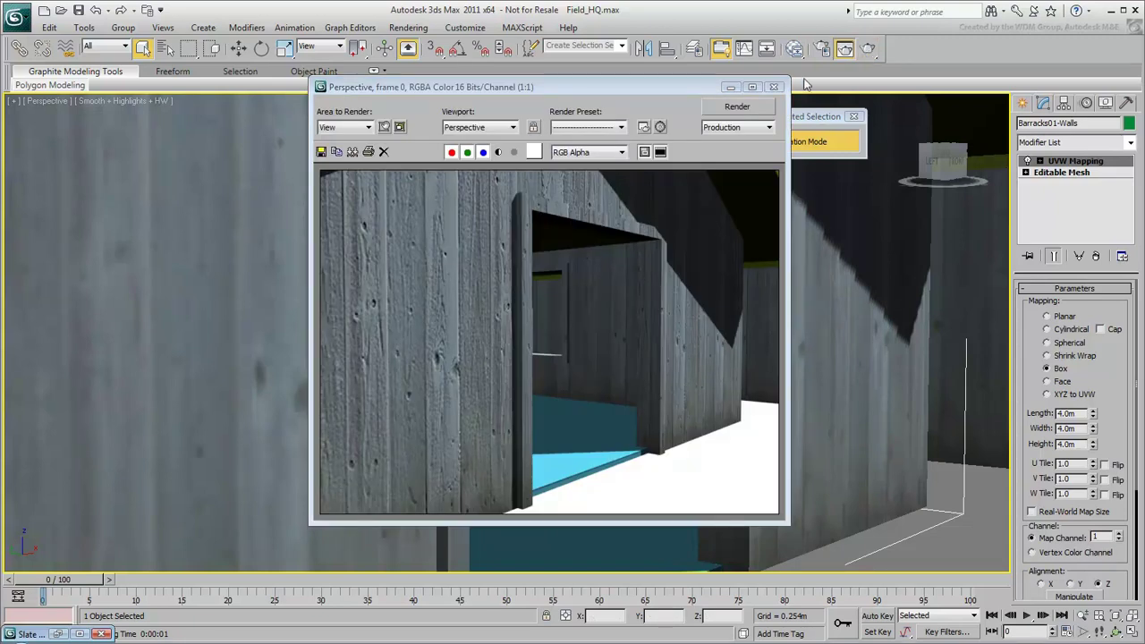
{"action": "left_click", "coordinate": [773, 87]}
{"action": "left_click", "coordinate": [795, 50]}
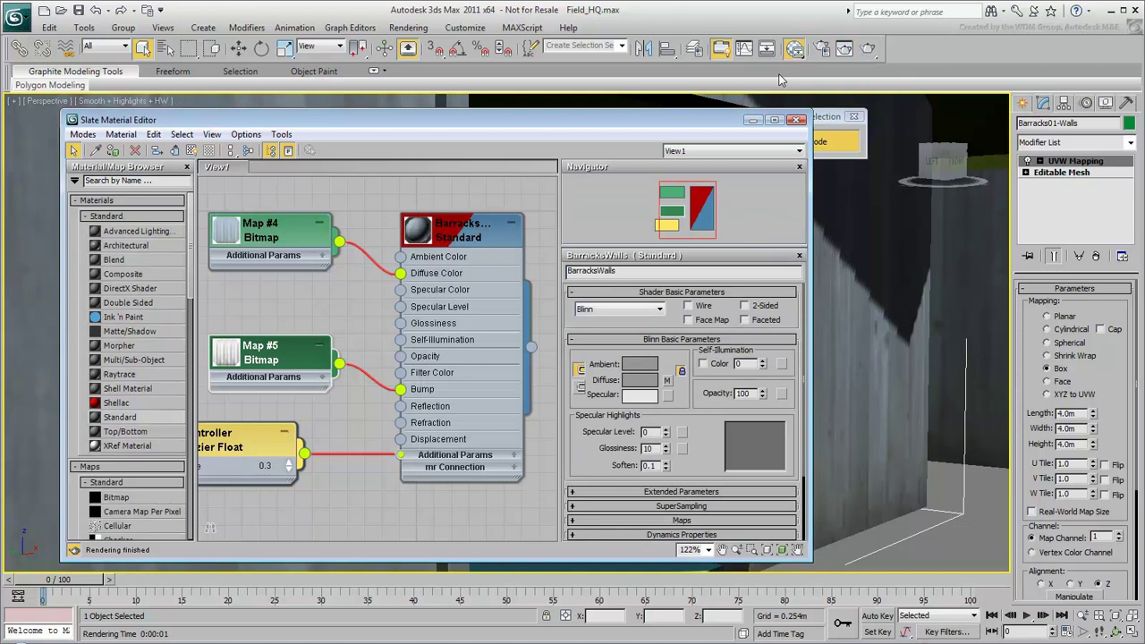
Step: Separate the 1.0 and 0.3 Bezier Float amount controller nodes in the graph
{"action": "middle_click_drag", "start_coordinate": [306, 443], "coordinate": [371, 360]}
{"action": "left_click_drag", "start_coordinate": [335, 361], "coordinate": [328, 437], "text": "shift"}
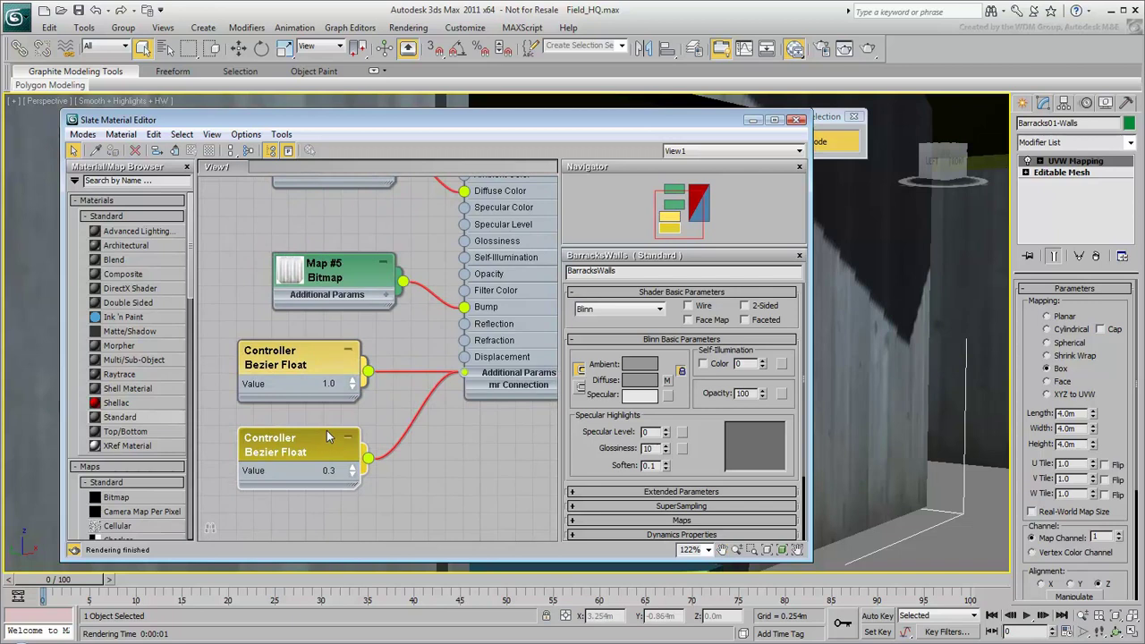
{"action": "left_click", "coordinate": [325, 353]}
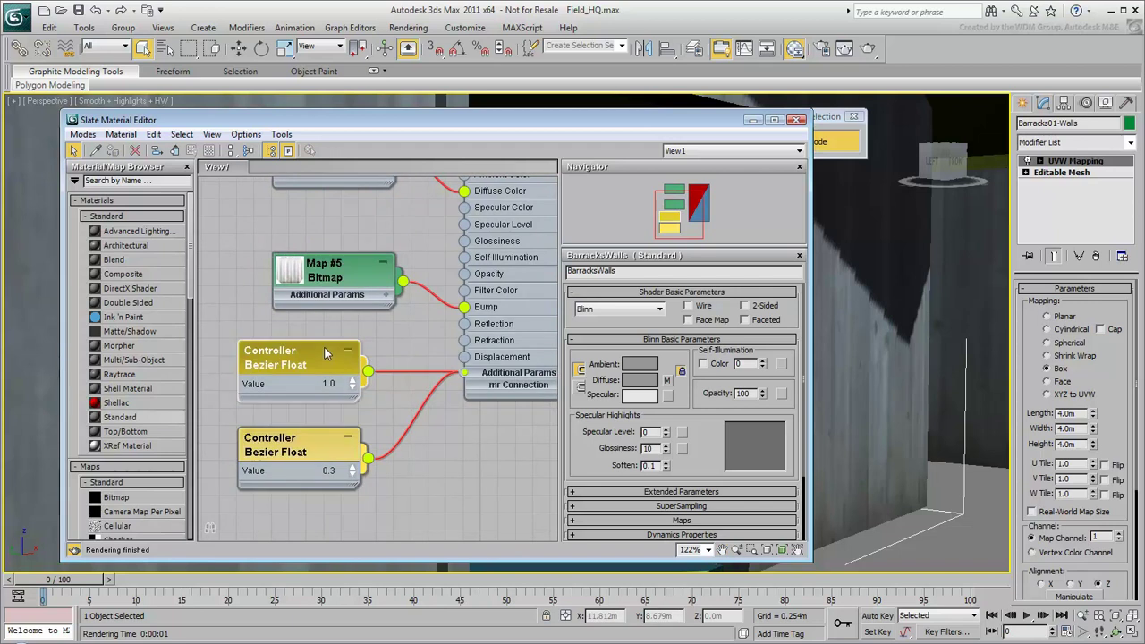
{"action": "left_click", "coordinate": [327, 440]}
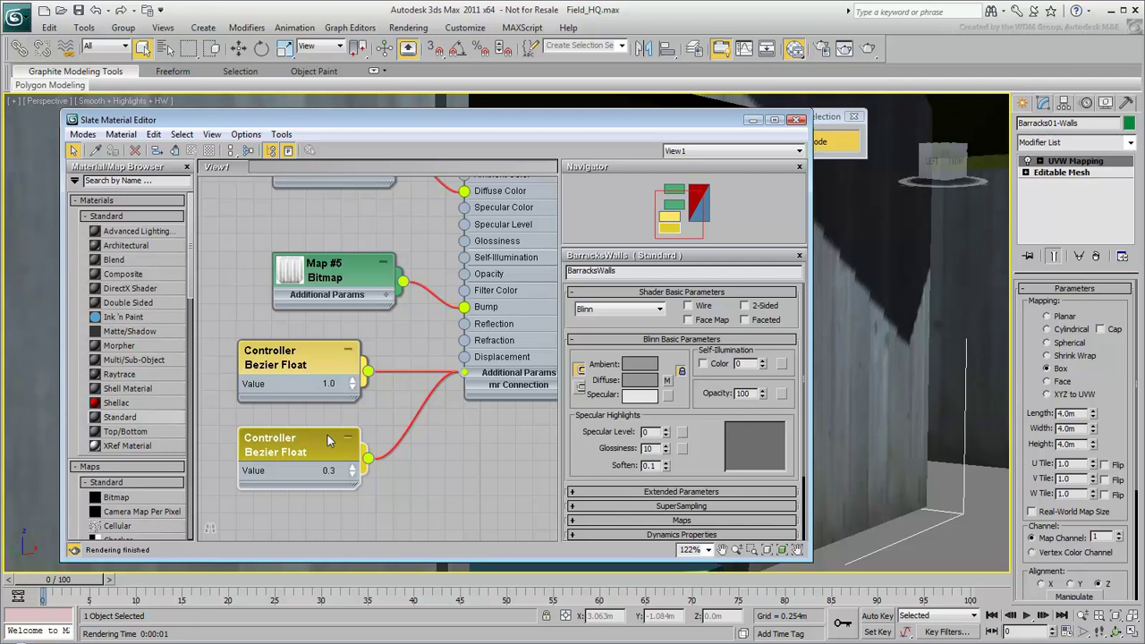
Step: Change the bump amount controller value from 0.3 to 0.6
{"action": "left_click", "coordinate": [335, 472]}
{"action": "key", "text": "BackSpace"}
{"action": "type", "text": "6"}
Step: Test-render the stronger plank bump, then deselect and zoom back out to all three barracks
{"action": "left_click", "coordinate": [752, 120]}
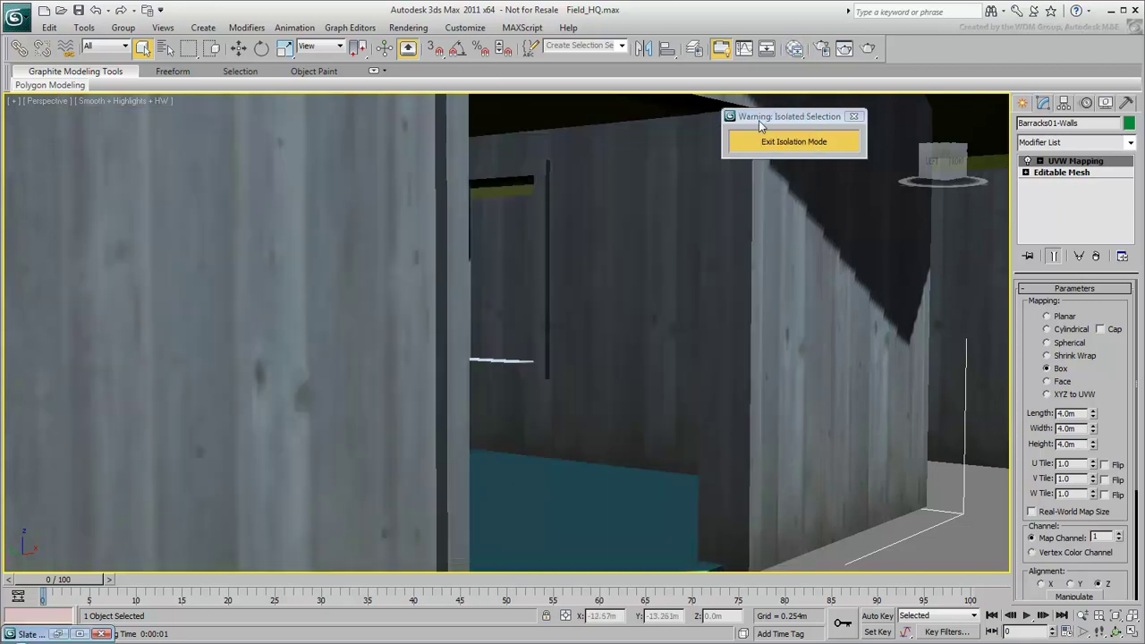
{"action": "left_click", "coordinate": [868, 52]}
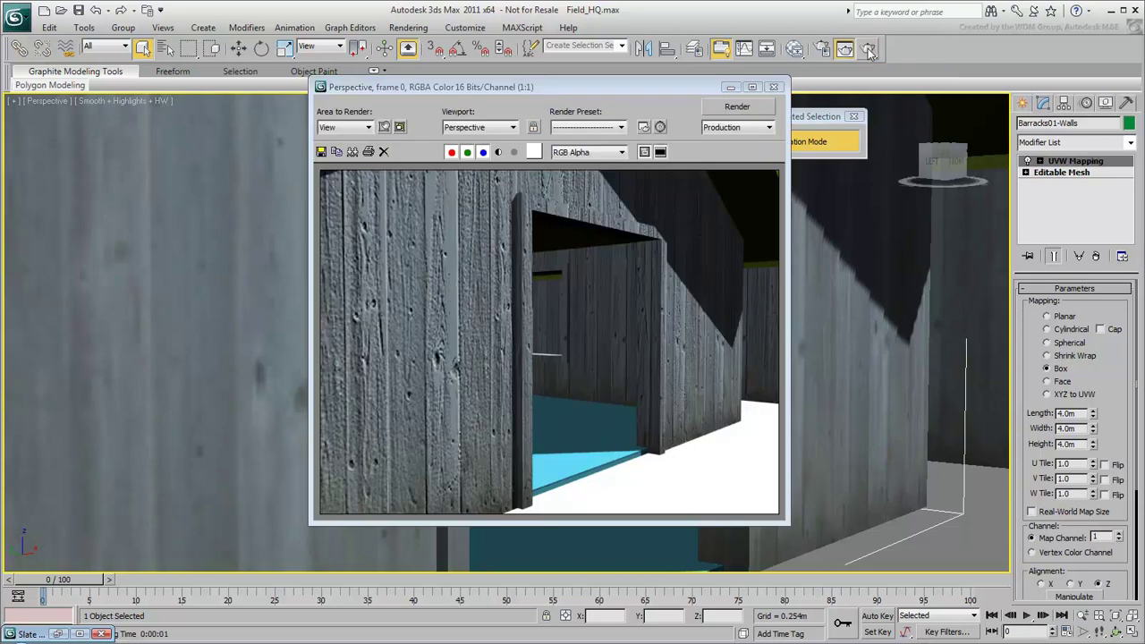
{"action": "left_click", "coordinate": [773, 87]}
{"action": "left_click", "coordinate": [939, 555]}
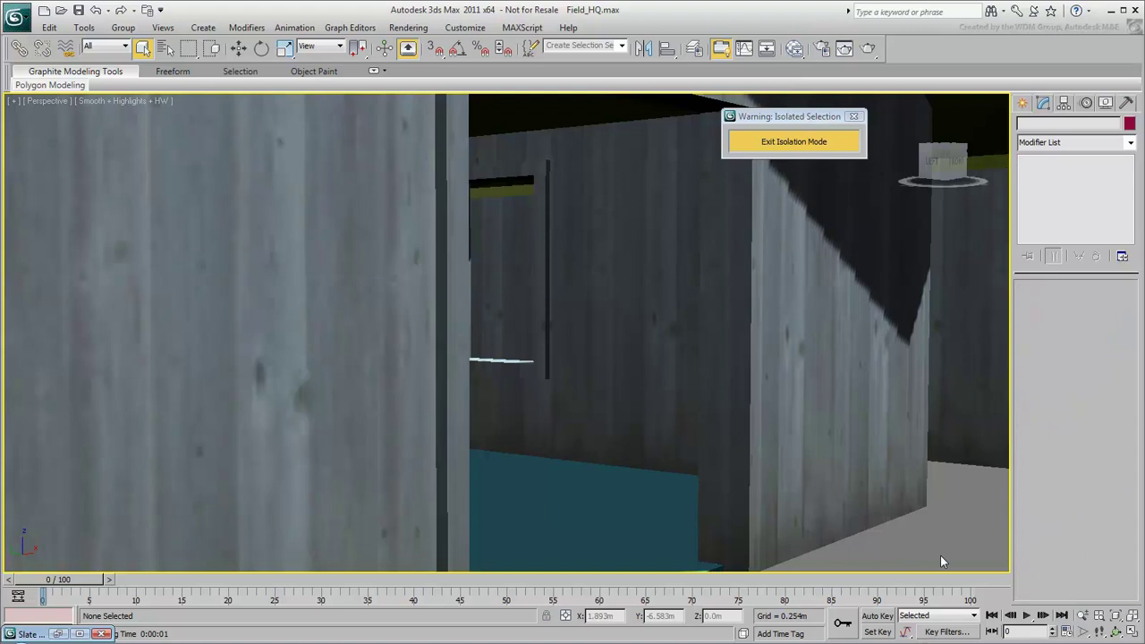
{"action": "scroll", "coordinate": [940, 556], "scroll_direction": "down", "scroll_amount": 3}
{"action": "scroll", "coordinate": [605, 442], "scroll_direction": "down", "scroll_amount": 5}
Step: View the barracks roofs from above and clear all nodes from the Slate material graph
{"action": "middle_click_drag", "start_coordinate": [605, 441], "coordinate": [666, 421], "text": "alt"}
{"action": "scroll", "coordinate": [657, 416], "scroll_direction": "down", "scroll_amount": 3}
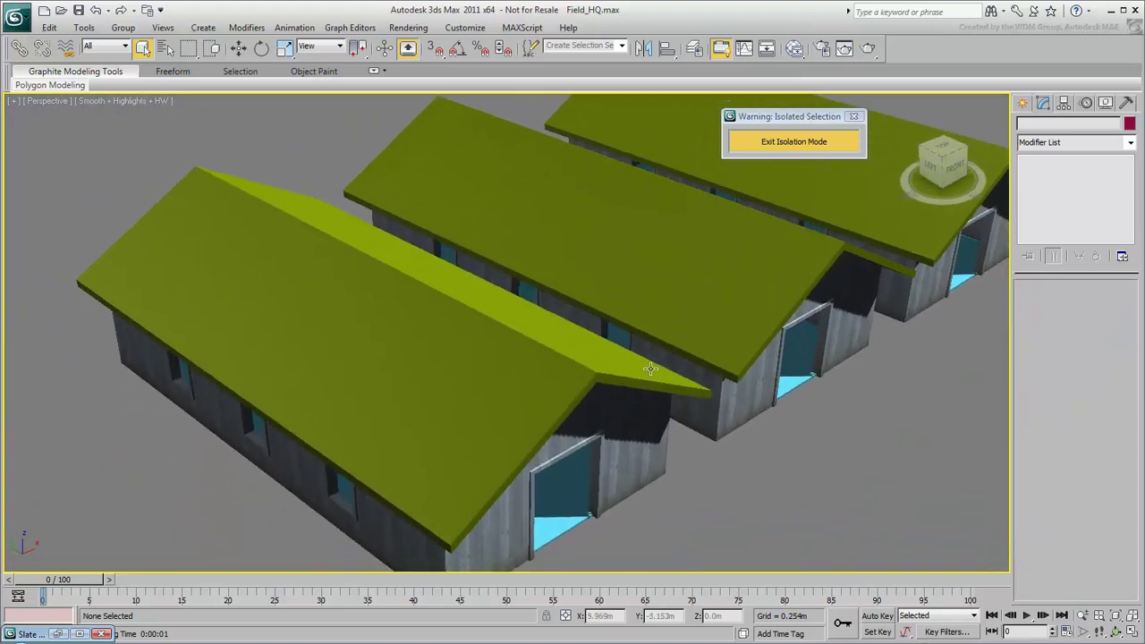
{"action": "left_click", "coordinate": [794, 49]}
{"action": "left_click", "coordinate": [317, 360]}
{"action": "key", "text": "ctrl+a"}
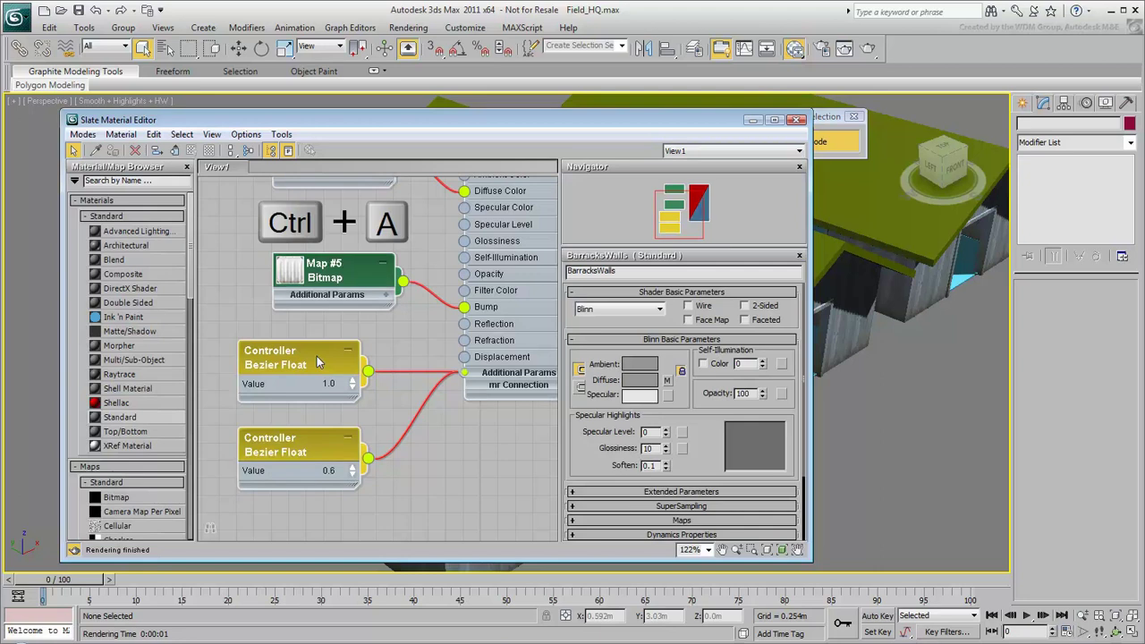
{"action": "key", "text": "Delete"}
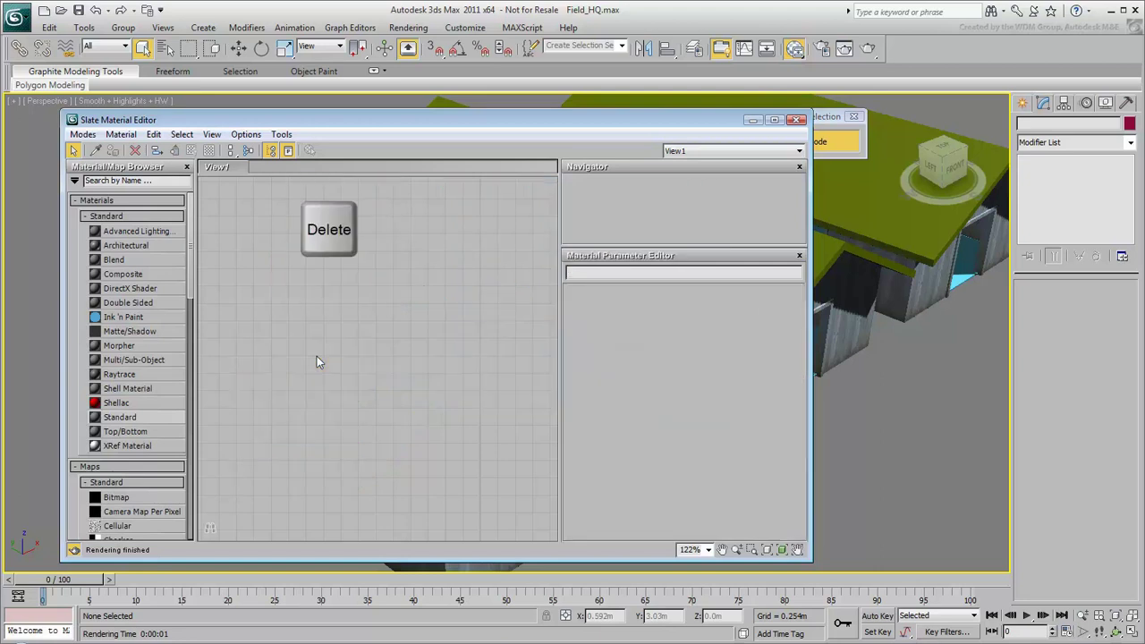
Step: Add a new Standard material named BarracksRoof
{"action": "left_click_drag", "start_coordinate": [152, 416], "coordinate": [376, 259]}
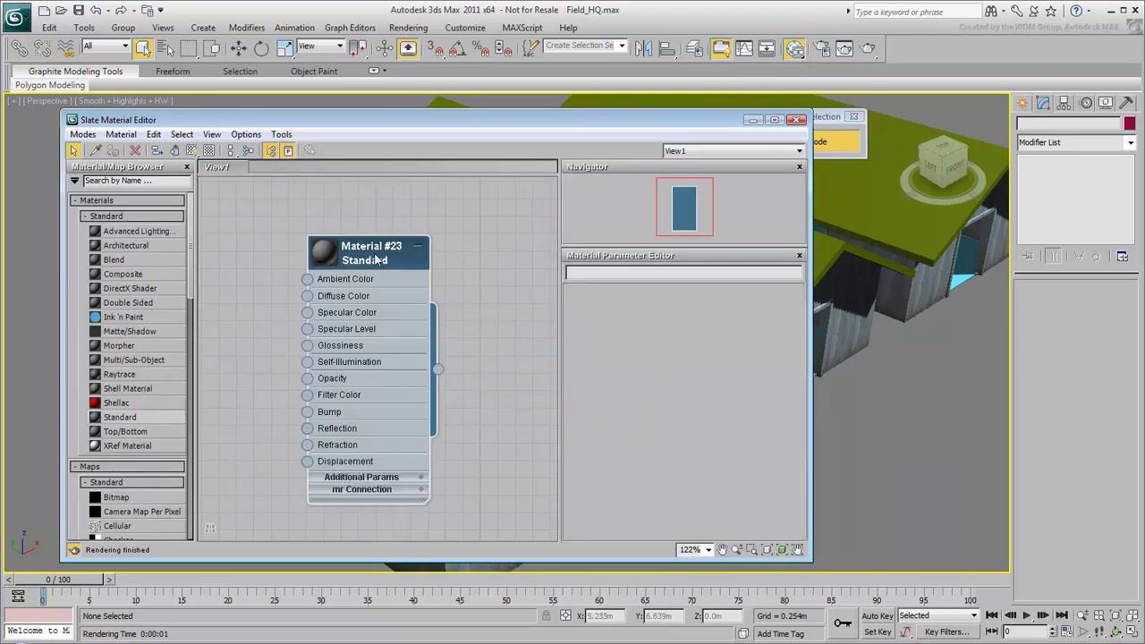
{"action": "double_click", "coordinate": [375, 259]}
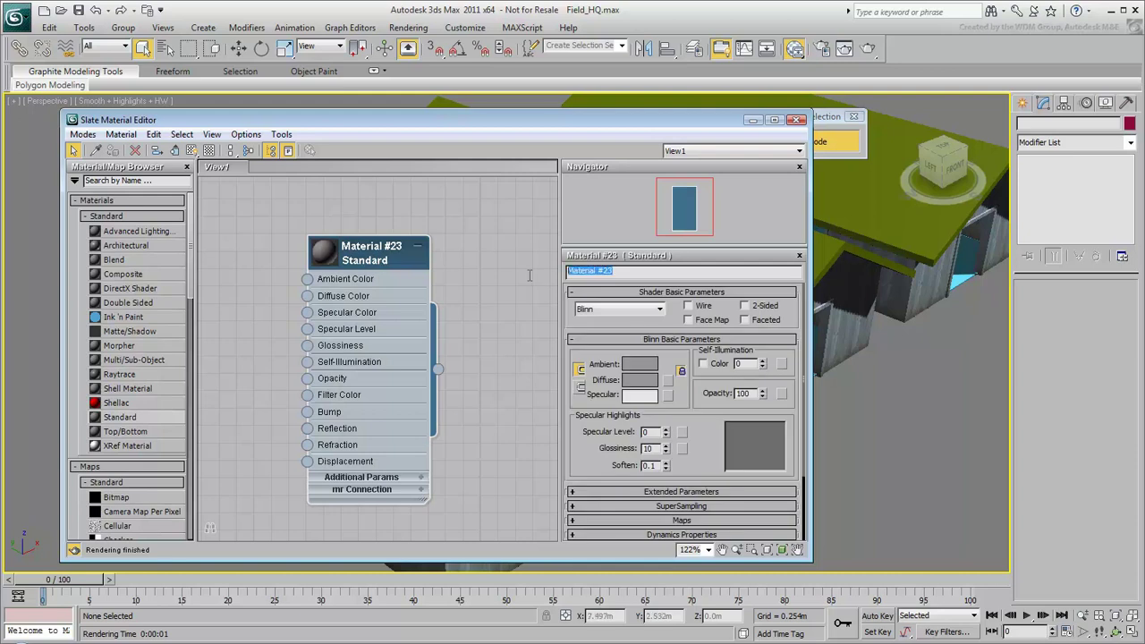
{"action": "type", "text": "BarracksRoof"}
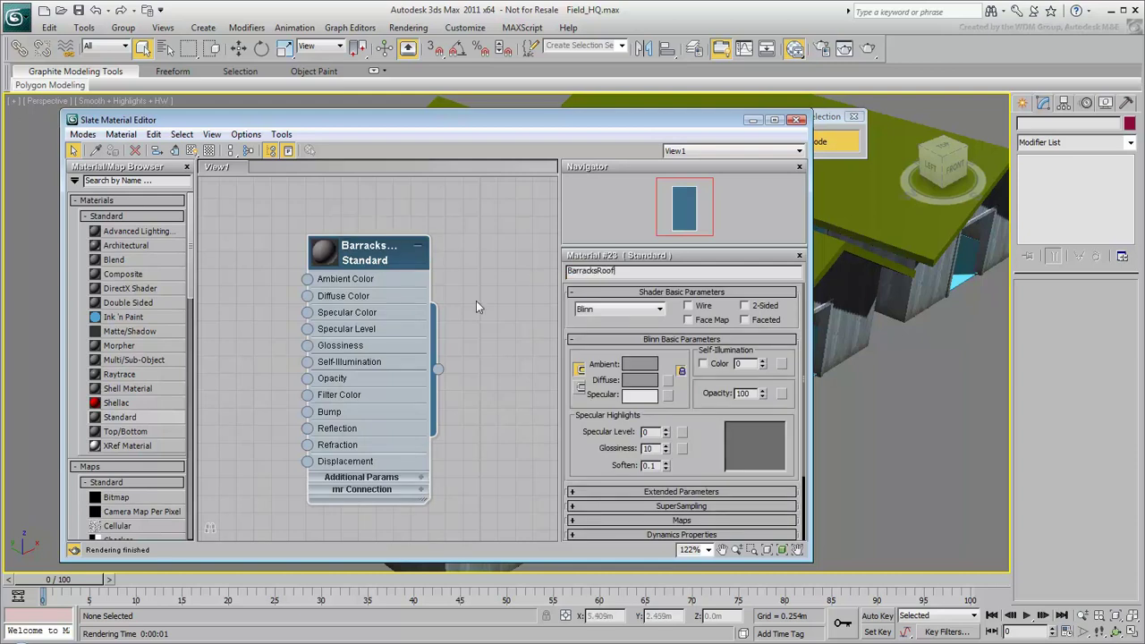
{"action": "middle_click_drag", "start_coordinate": [272, 335], "coordinate": [345, 332]}
Step: Wire a Bitmap loading metal_plate.jpg into BarracksRoof's Diffuse Color
{"action": "left_click_drag", "start_coordinate": [383, 294], "coordinate": [334, 238]}
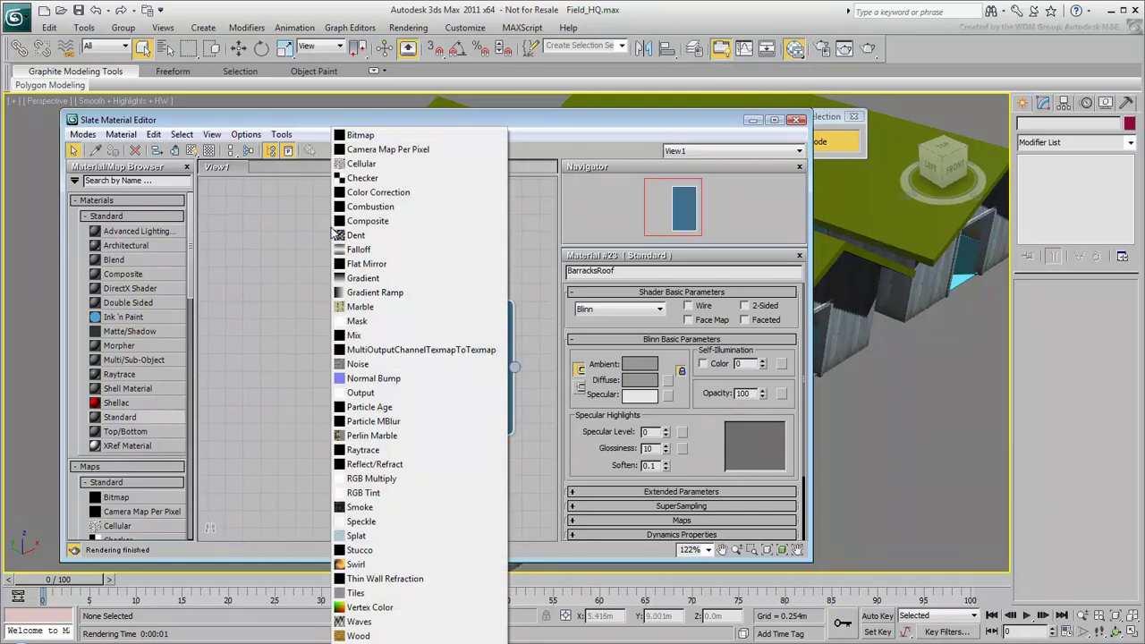
{"action": "left_click", "coordinate": [392, 143]}
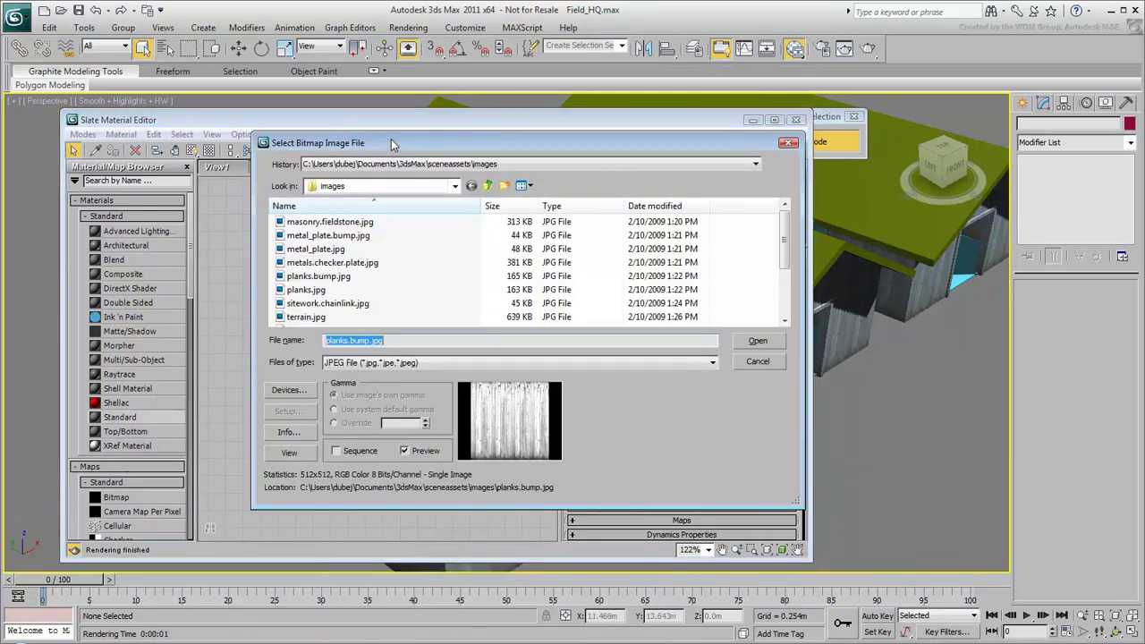
{"action": "left_click", "coordinate": [340, 250]}
{"action": "double_click", "coordinate": [340, 250]}
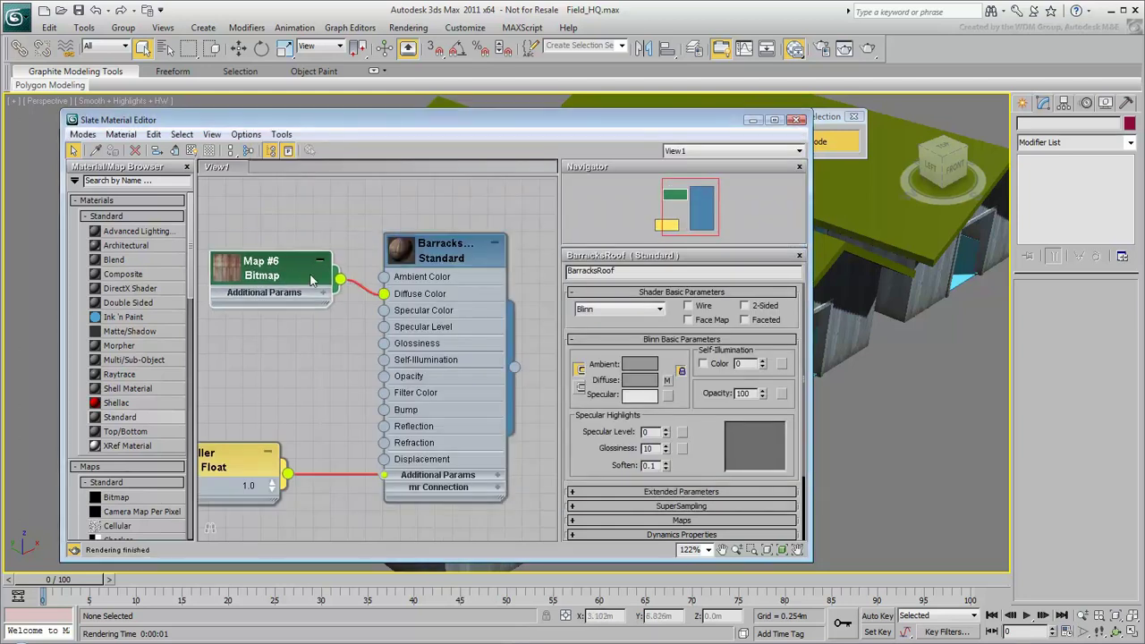
{"action": "left_click_drag", "start_coordinate": [665, 121], "coordinate": [335, 122]}
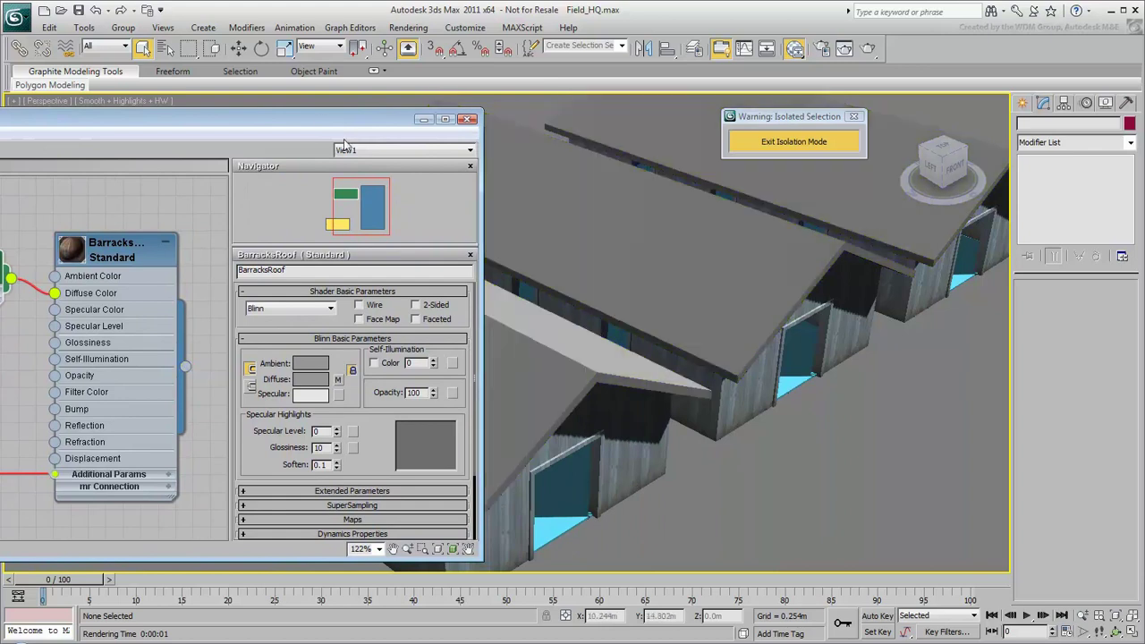
Step: Turn on Show Shaded Material in Viewport for BarracksRoof and minimize the editor
{"action": "left_click_drag", "start_coordinate": [321, 121], "coordinate": [638, 117]}
{"action": "left_click", "coordinate": [436, 250]}
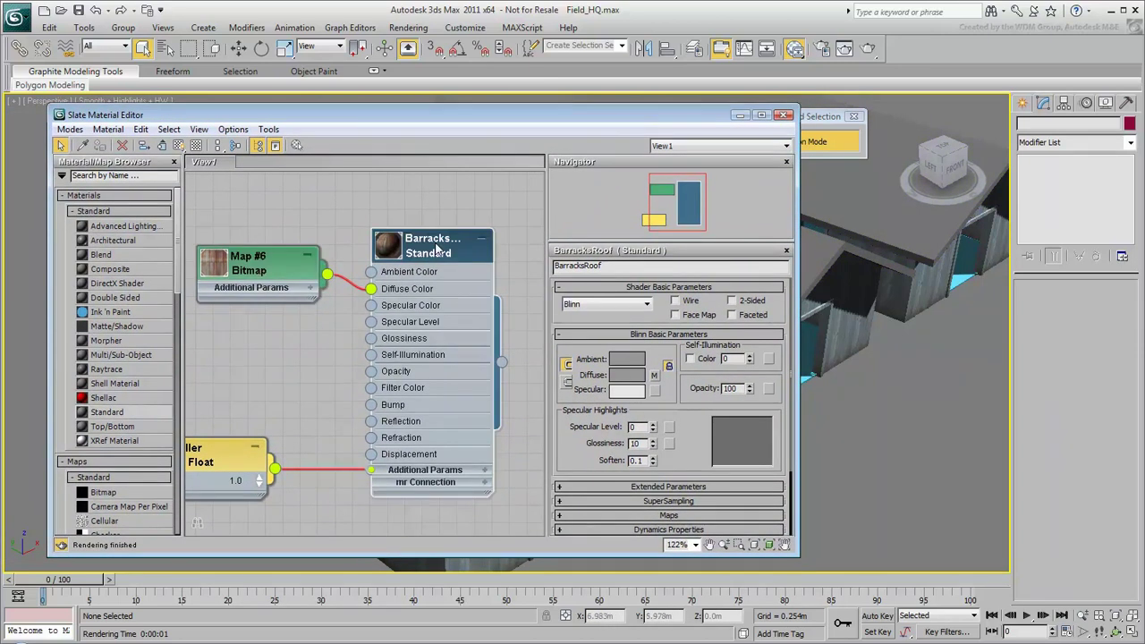
{"action": "left_click", "coordinate": [178, 145]}
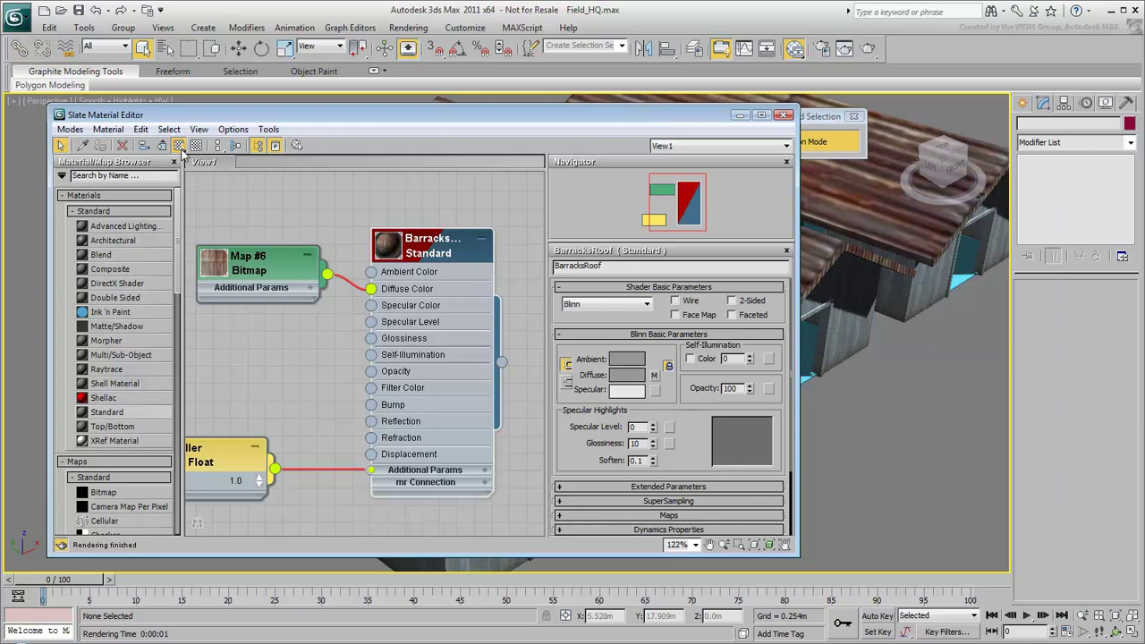
{"action": "left_click", "coordinate": [740, 115]}
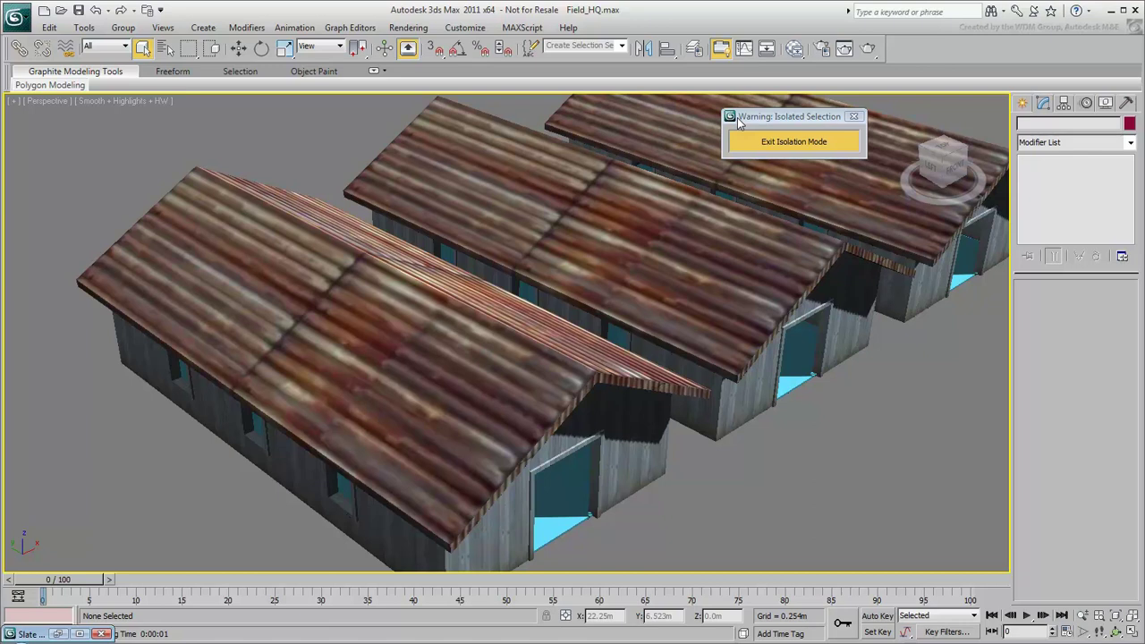
Step: Add a UVW Map modifier to the barracks roof, aligned to the Y axis
{"action": "left_click", "coordinate": [635, 238]}
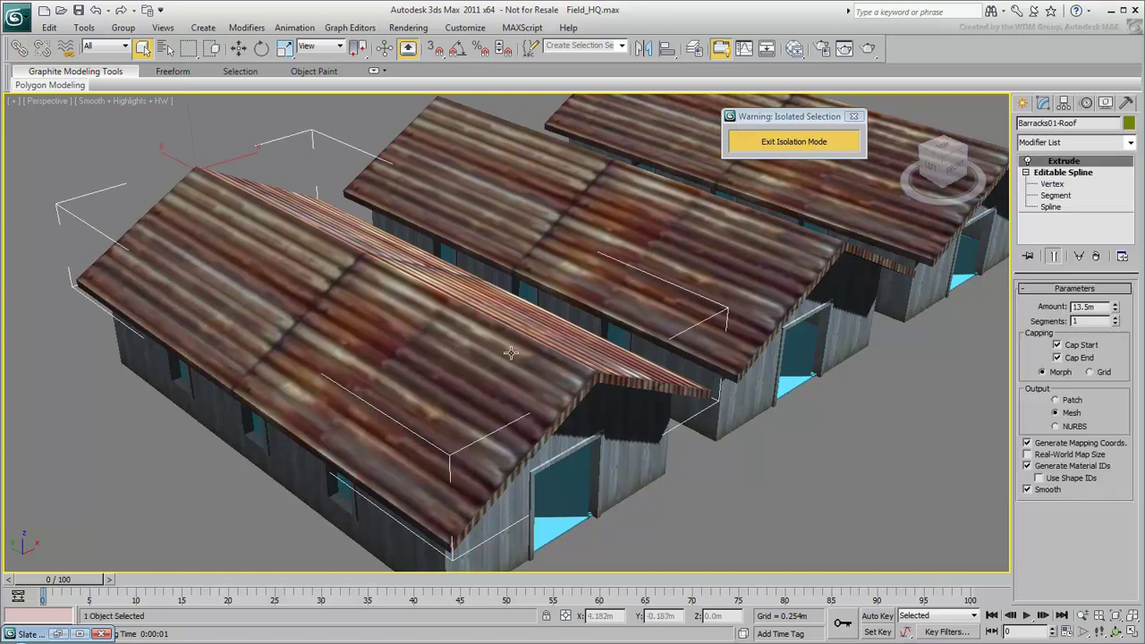
{"action": "left_click", "coordinate": [1129, 143]}
{"action": "left_click_drag", "start_coordinate": [1129, 179], "coordinate": [1124, 488]}
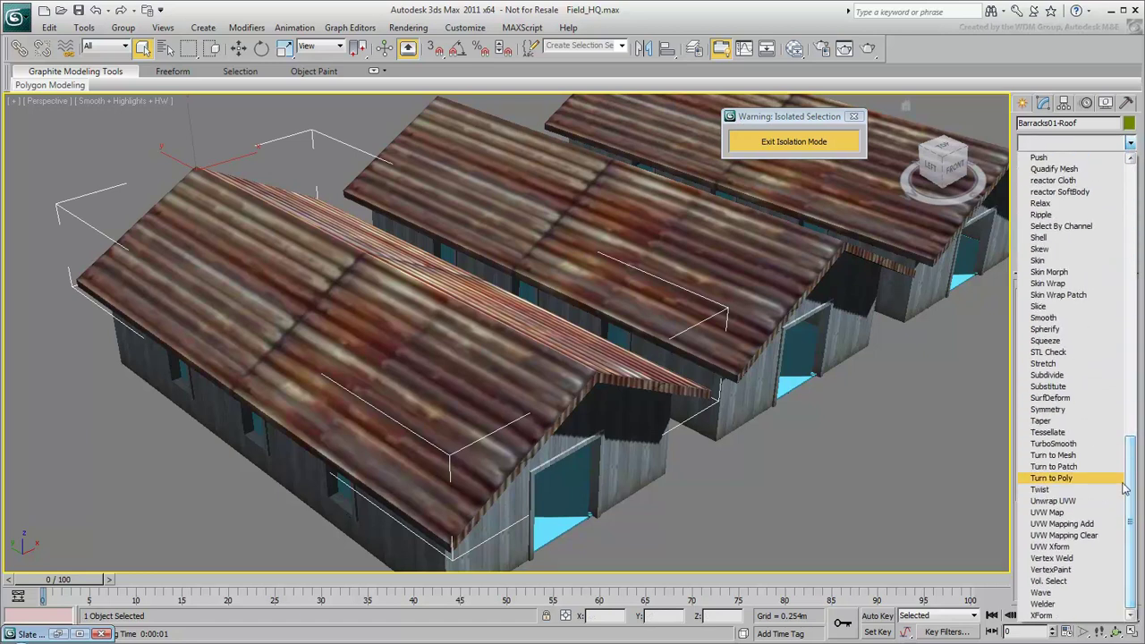
{"action": "left_click", "coordinate": [1073, 512]}
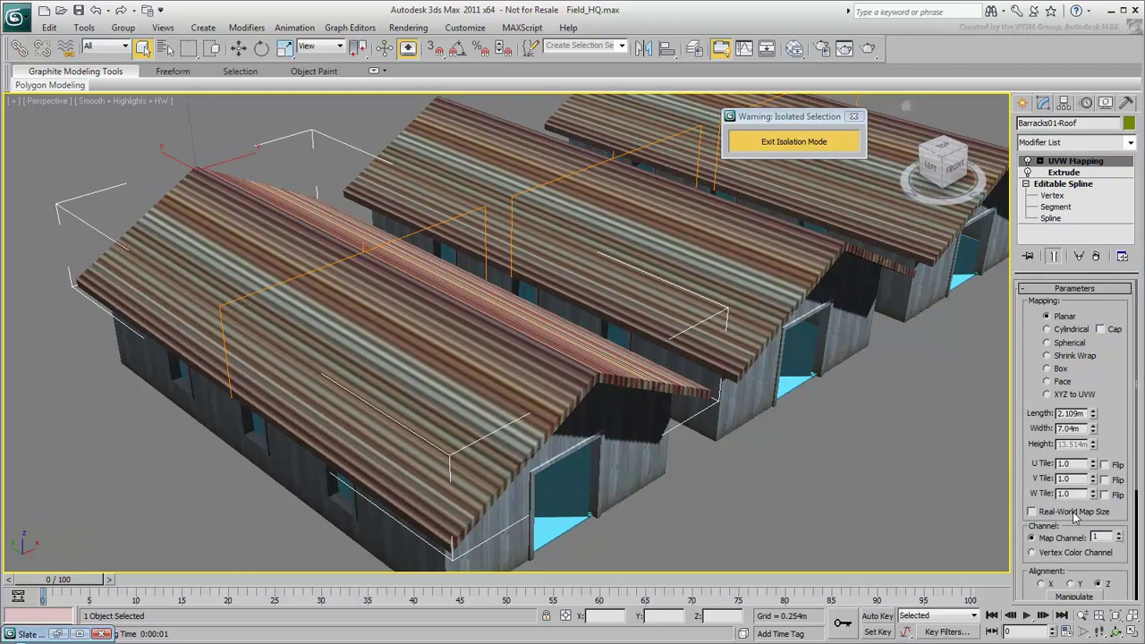
{"action": "left_click_drag", "start_coordinate": [1108, 450], "coordinate": [1105, 332]}
{"action": "left_click", "coordinate": [1071, 468]}
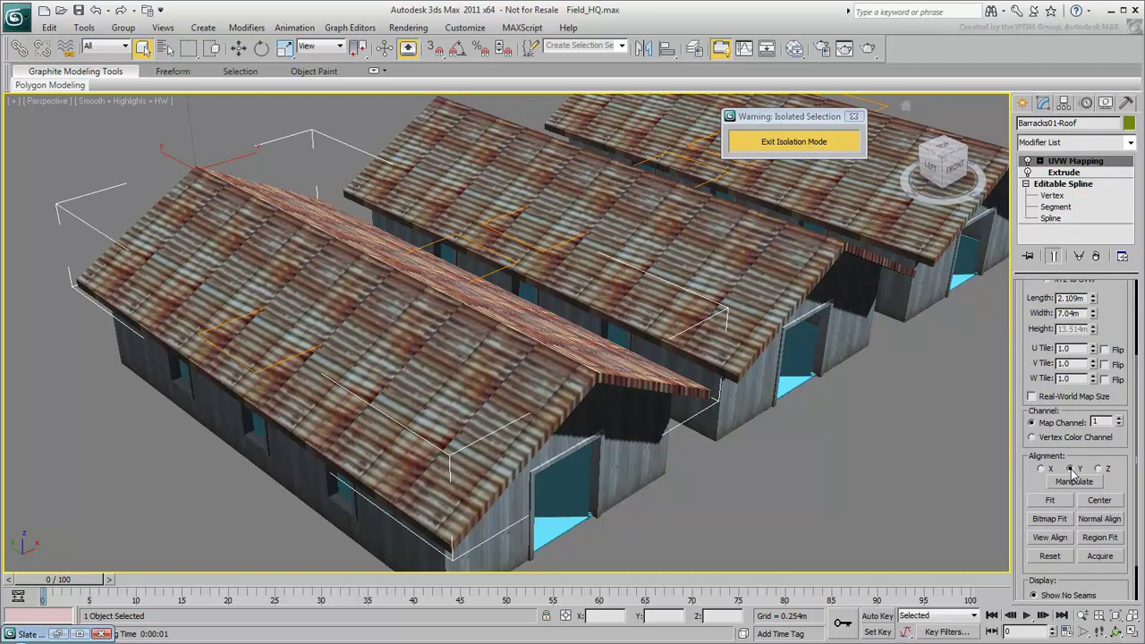
Step: Set the roof mapping Length to 7.04m and turn on Angle Snap
{"action": "left_click_drag", "start_coordinate": [1120, 325], "coordinate": [1108, 455]}
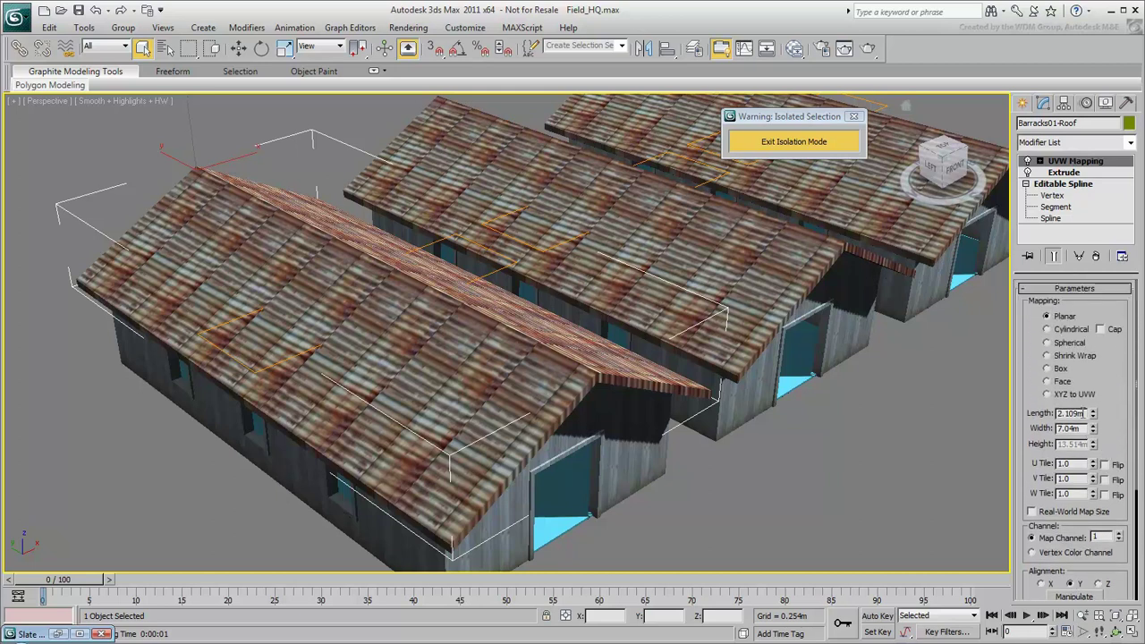
{"action": "left_click", "coordinate": [1071, 413]}
{"action": "type", "text": "7.04"}
{"action": "key", "text": "Return"}
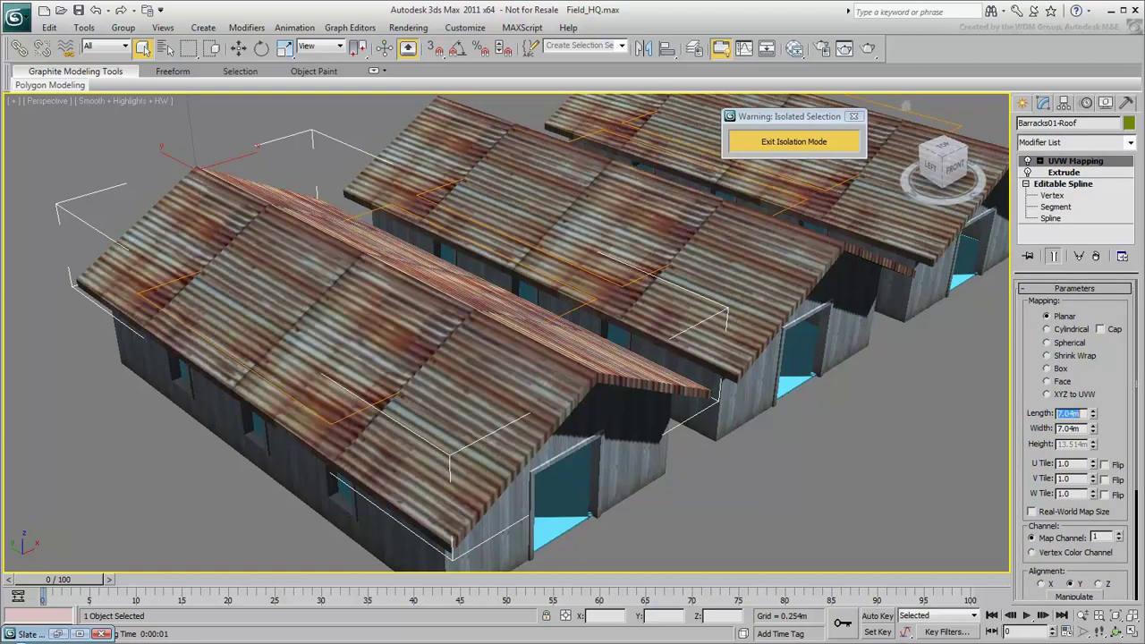
{"action": "left_click", "coordinate": [463, 51]}
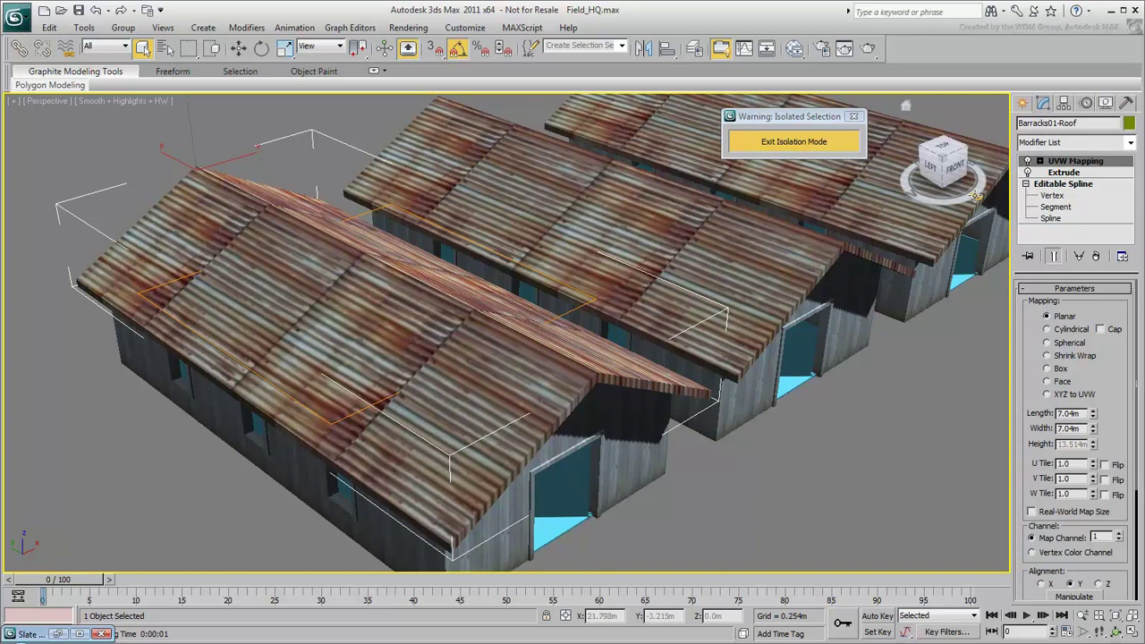
Step: Rotate the roof's mapping gizmo so corrugations run downslope, then reopen the Slate Material Editor
{"action": "left_click", "coordinate": [1039, 161]}
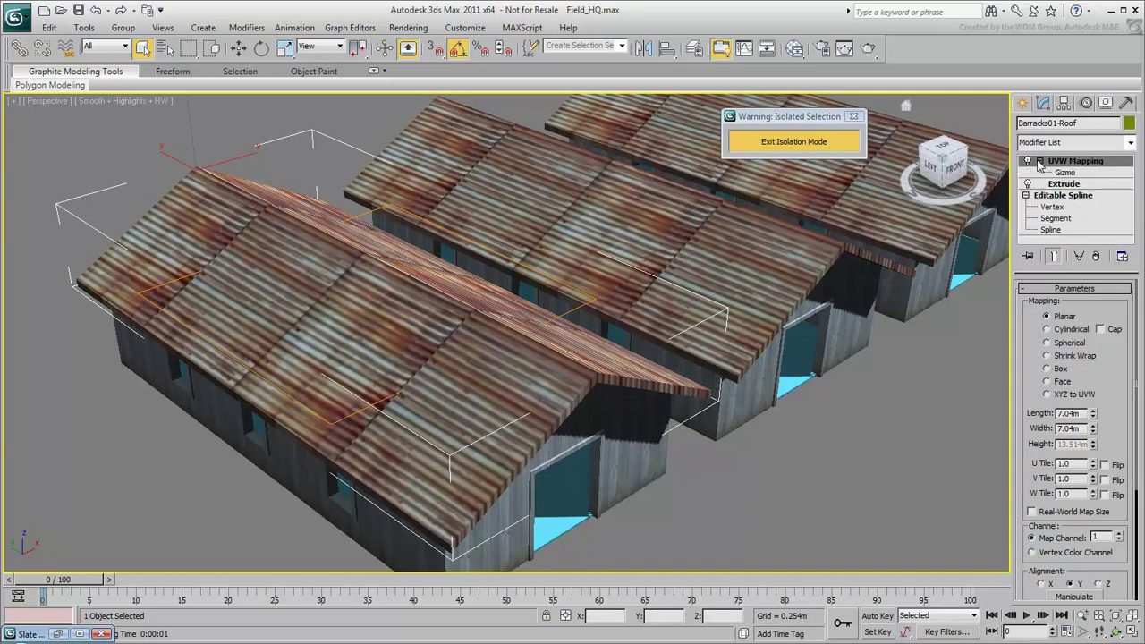
{"action": "left_click", "coordinate": [1078, 175]}
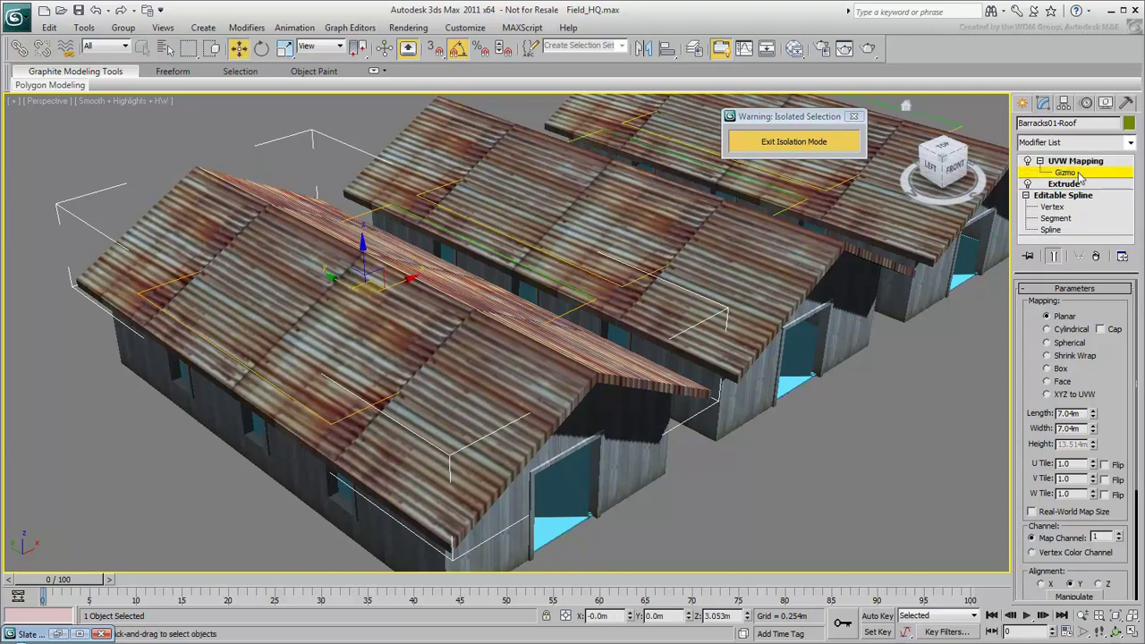
{"action": "key", "text": "e"}
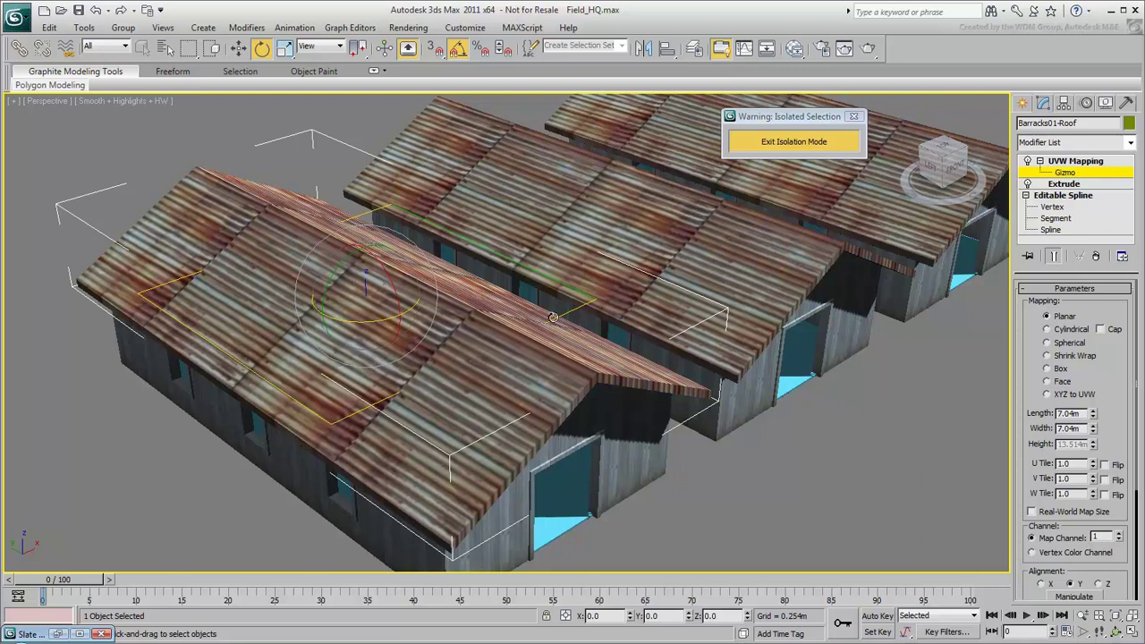
{"action": "left_click_drag", "start_coordinate": [336, 319], "coordinate": [401, 309]}
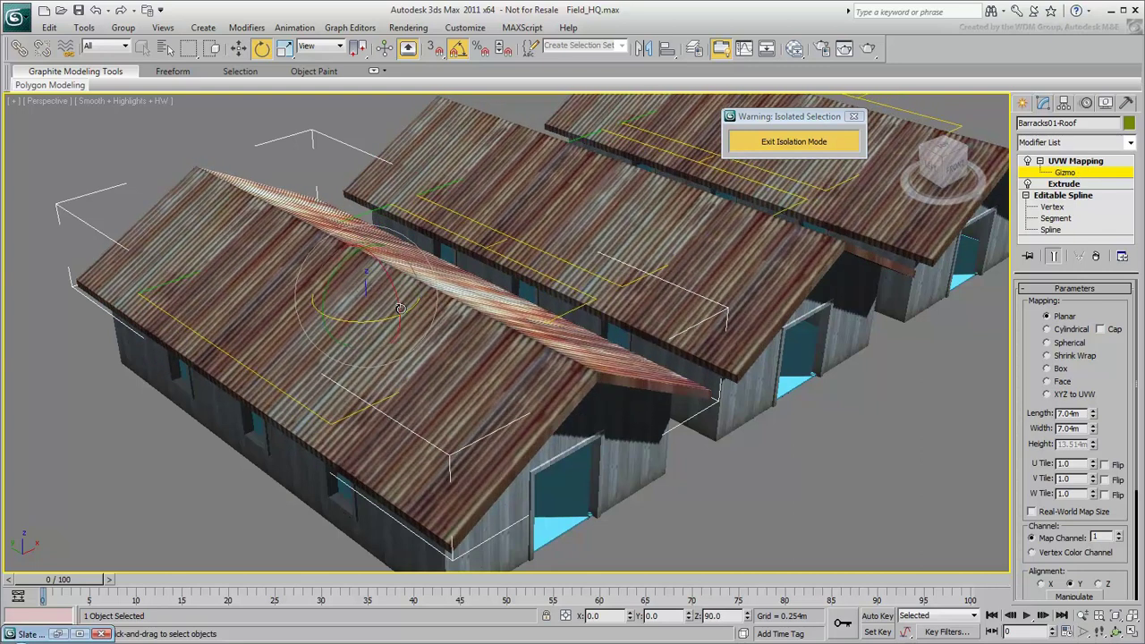
{"action": "left_click", "coordinate": [1064, 174]}
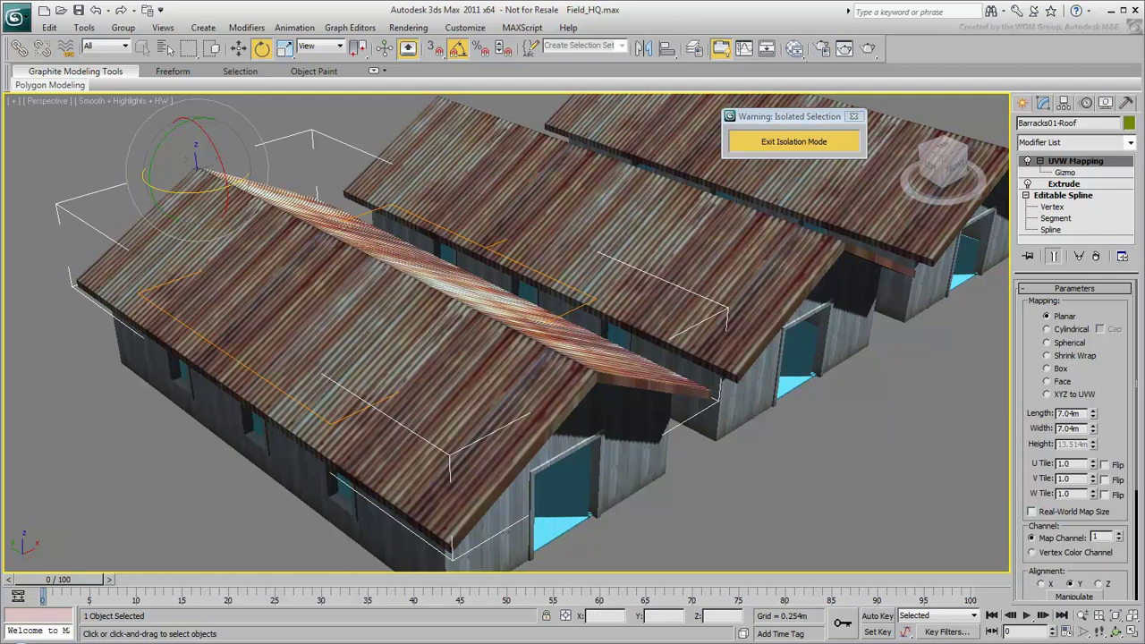
{"action": "left_click", "coordinate": [794, 47]}
Step: Wire a metal_plate.bump.jpg bitmap into the BarracksRoof Bump input
{"action": "left_click_drag", "start_coordinate": [374, 406], "coordinate": [317, 322]}
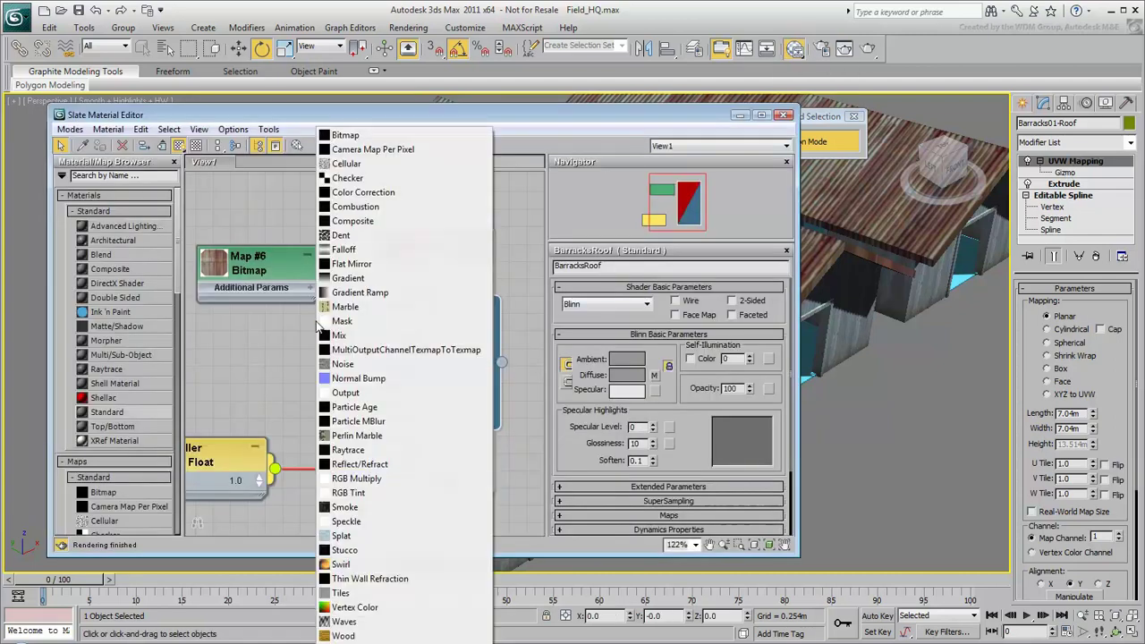
{"action": "left_click", "coordinate": [401, 136]}
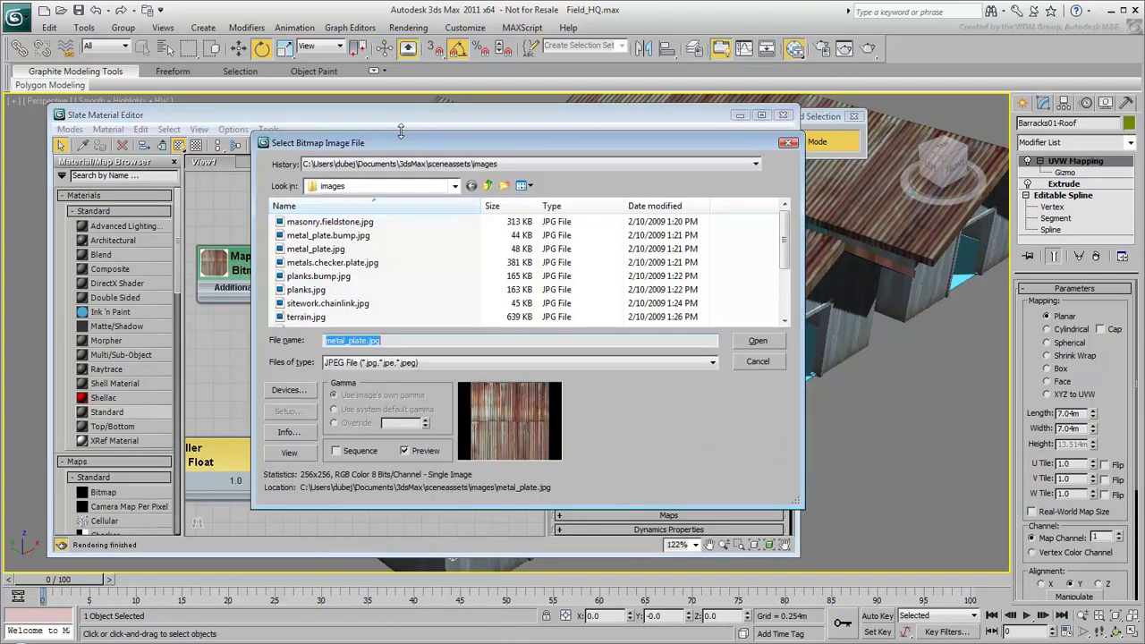
{"action": "left_click", "coordinate": [362, 237]}
{"action": "double_click", "coordinate": [362, 237]}
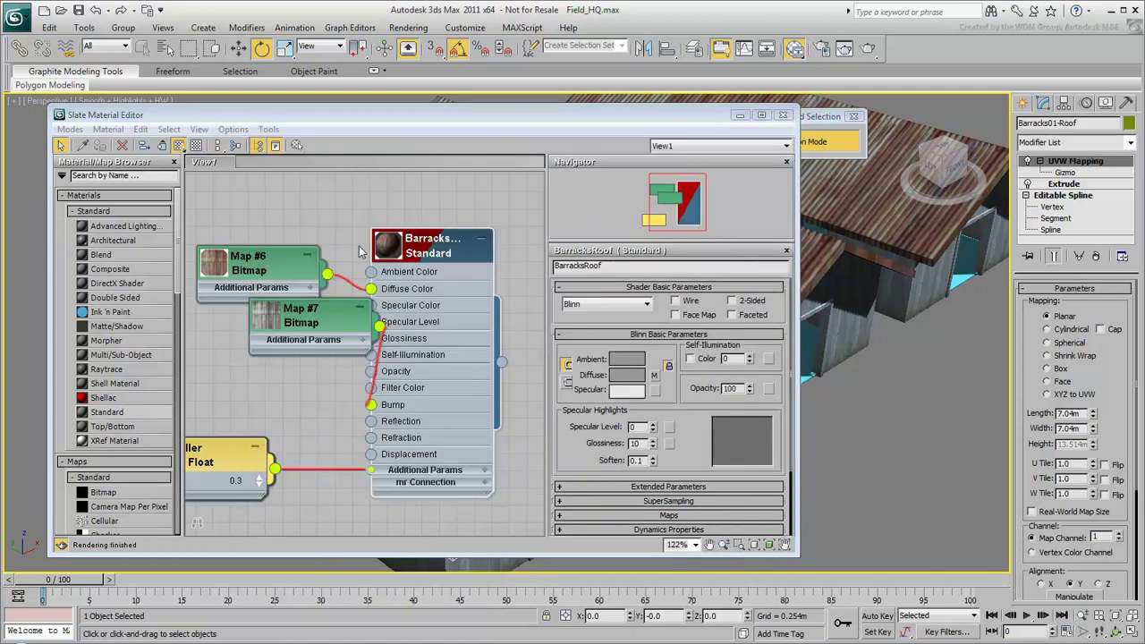
{"action": "left_click_drag", "start_coordinate": [320, 307], "coordinate": [268, 361]}
{"action": "middle_click_drag", "start_coordinate": [269, 360], "coordinate": [311, 269]}
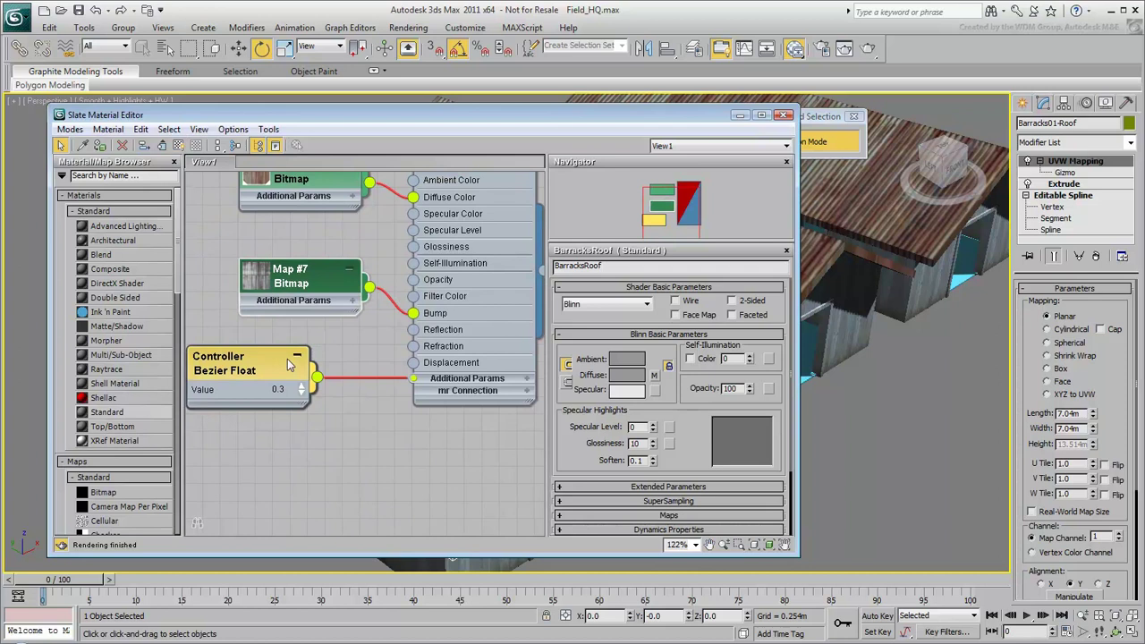
Step: Duplicate the bump float controller, set the copy to 0.6, and minimize the editor
{"action": "left_click_drag", "start_coordinate": [286, 392], "coordinate": [286, 480], "text": "shift"}
{"action": "double_click", "coordinate": [281, 477]}
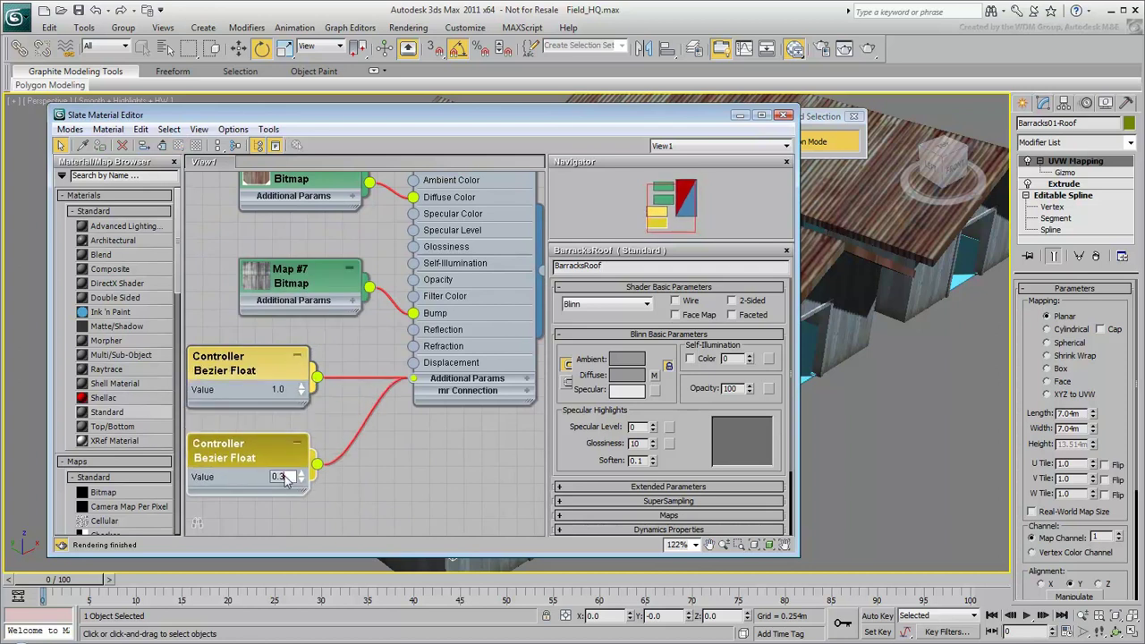
{"action": "type", "text": "0.6"}
{"action": "key", "text": "Return"}
{"action": "left_click", "coordinate": [739, 115]}
{"action": "scroll", "coordinate": [594, 322], "scroll_direction": "up", "scroll_amount": 5}
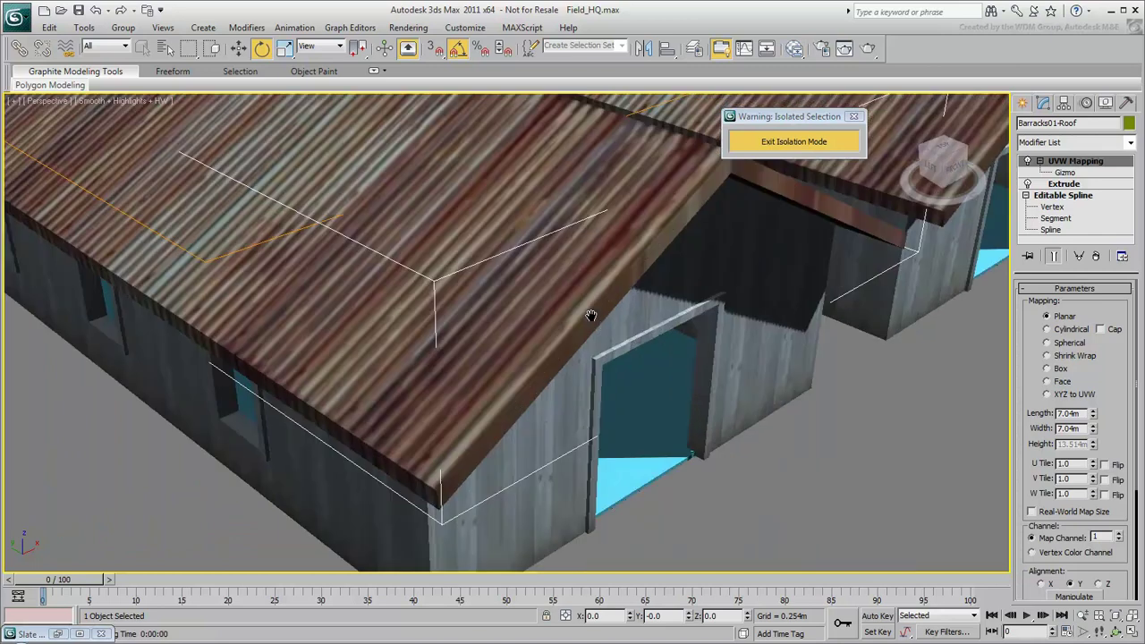
{"action": "scroll", "coordinate": [591, 315], "scroll_direction": "up", "scroll_amount": 3}
Step: Render a close-up of the bumpy roof, pan to the doorway, and reopen the Slate Material Editor
{"action": "left_click", "coordinate": [866, 49]}
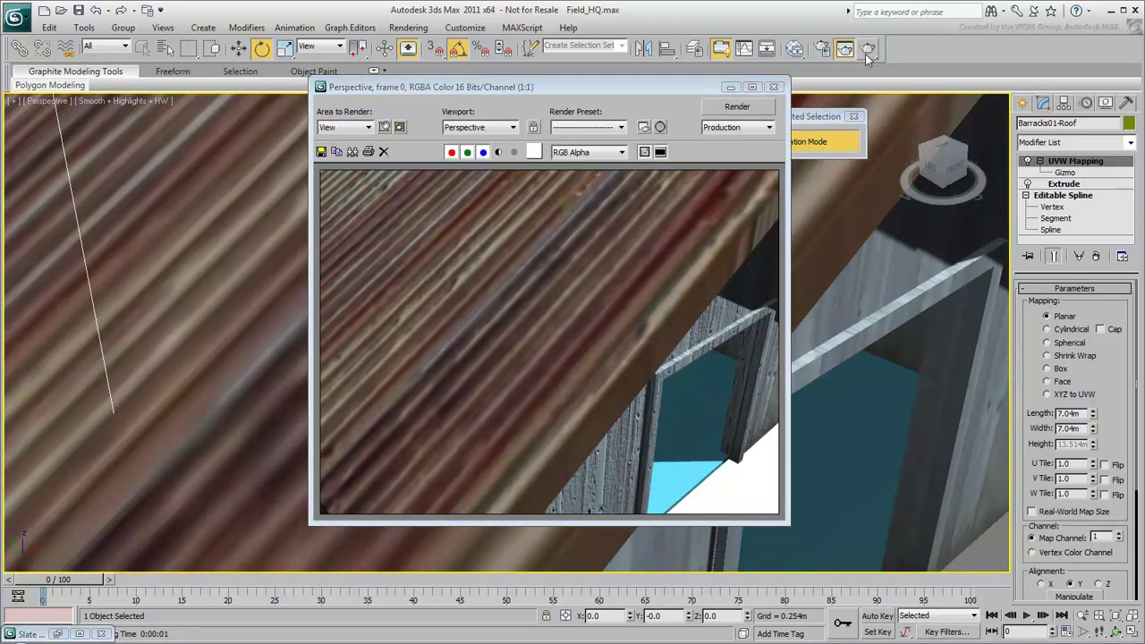
{"action": "left_click", "coordinate": [774, 86]}
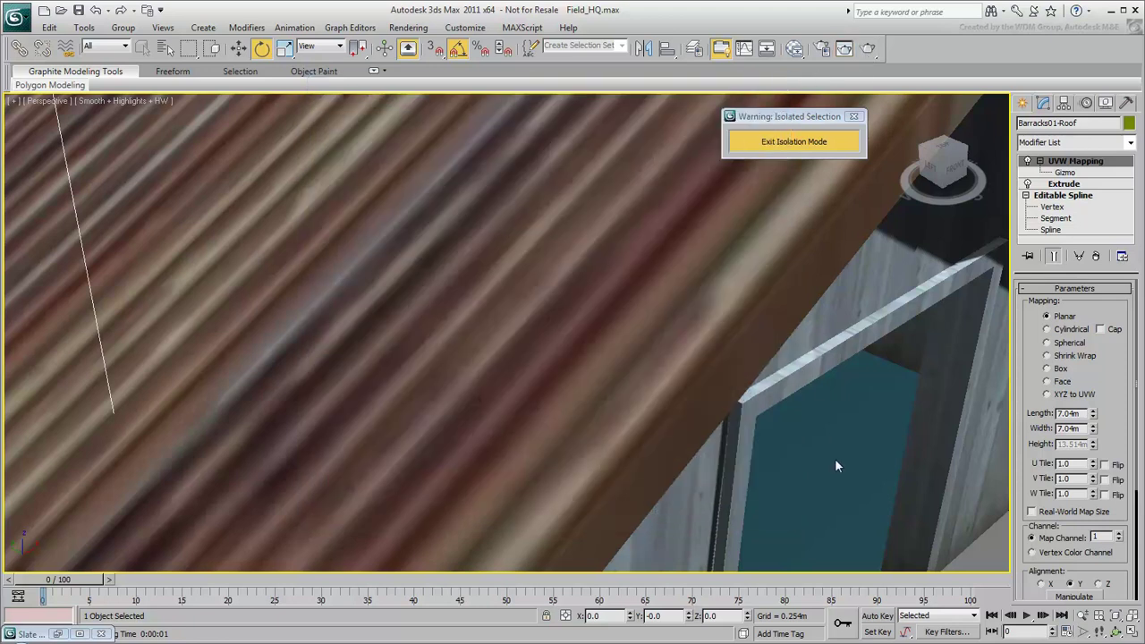
{"action": "middle_click_drag", "start_coordinate": [833, 462], "coordinate": [681, 316]}
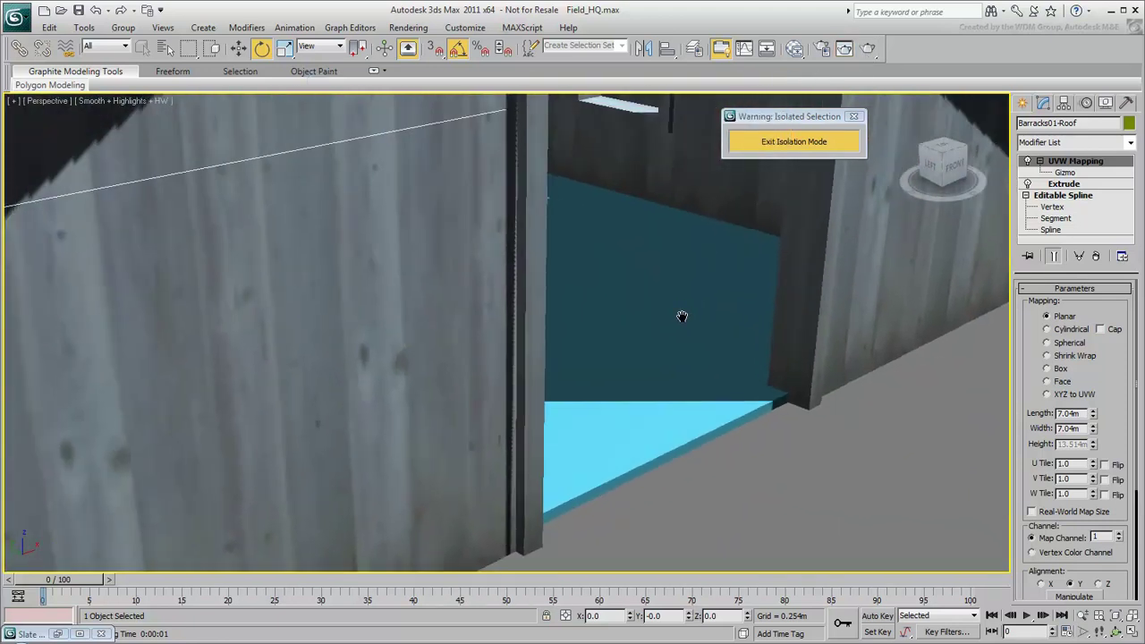
{"action": "left_click", "coordinate": [794, 48]}
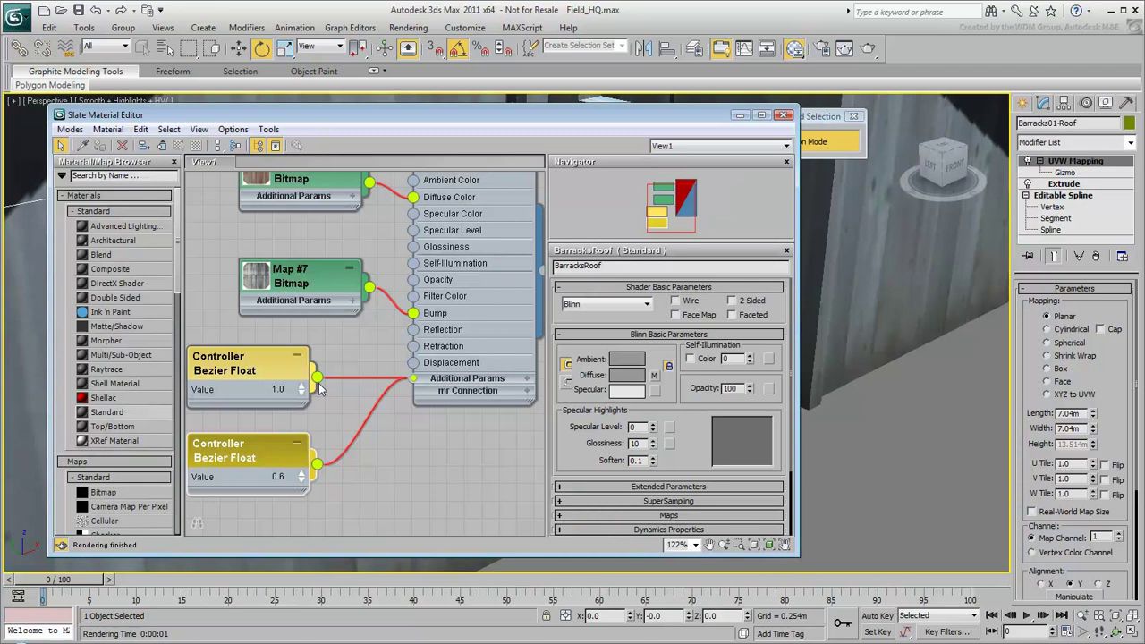
Step: Clear the node view and create a Standard material named BarracksFloors
{"action": "key", "text": "ctrl+a"}
{"action": "key", "text": "Delete"}
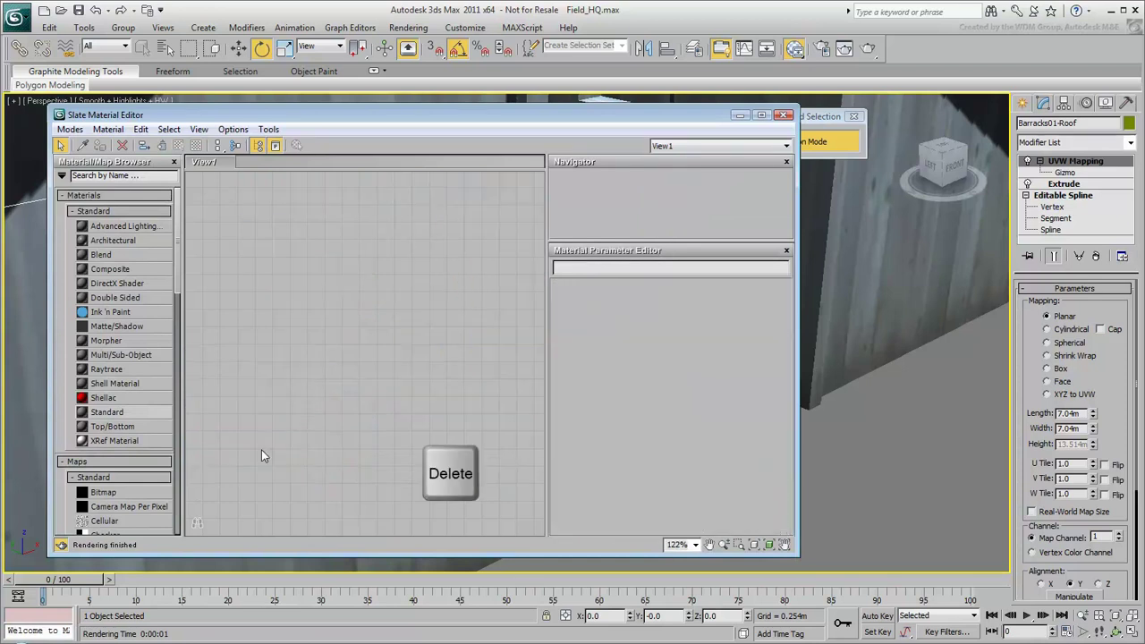
{"action": "left_click_drag", "start_coordinate": [360, 251], "coordinate": [363, 253]}
{"action": "double_click", "coordinate": [381, 255]}
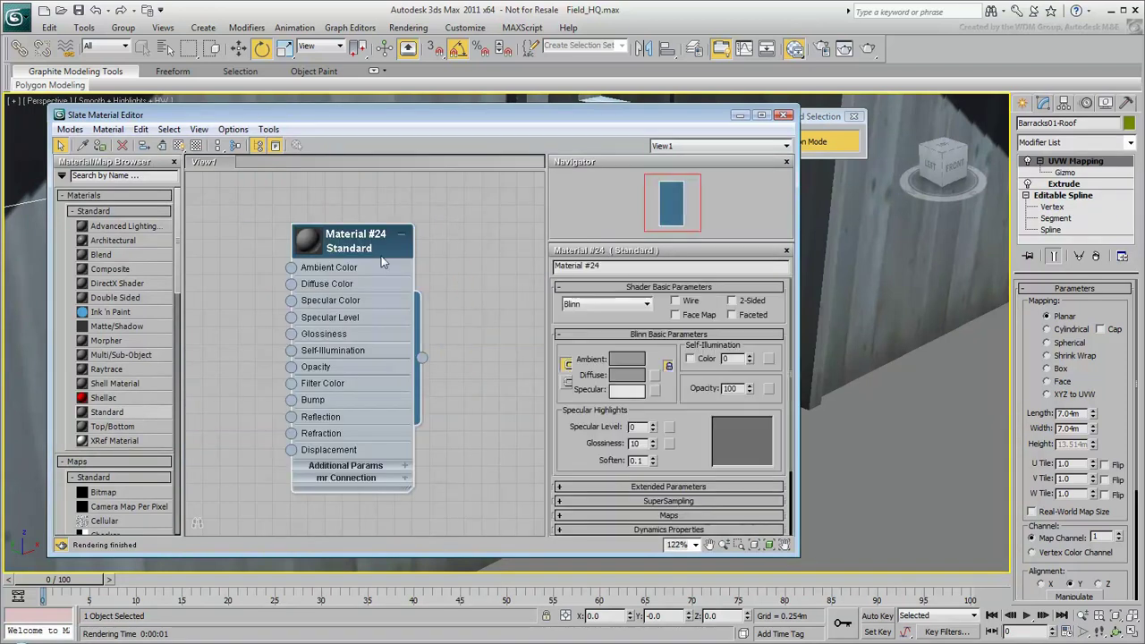
{"action": "type", "text": "BarracksFloors"}
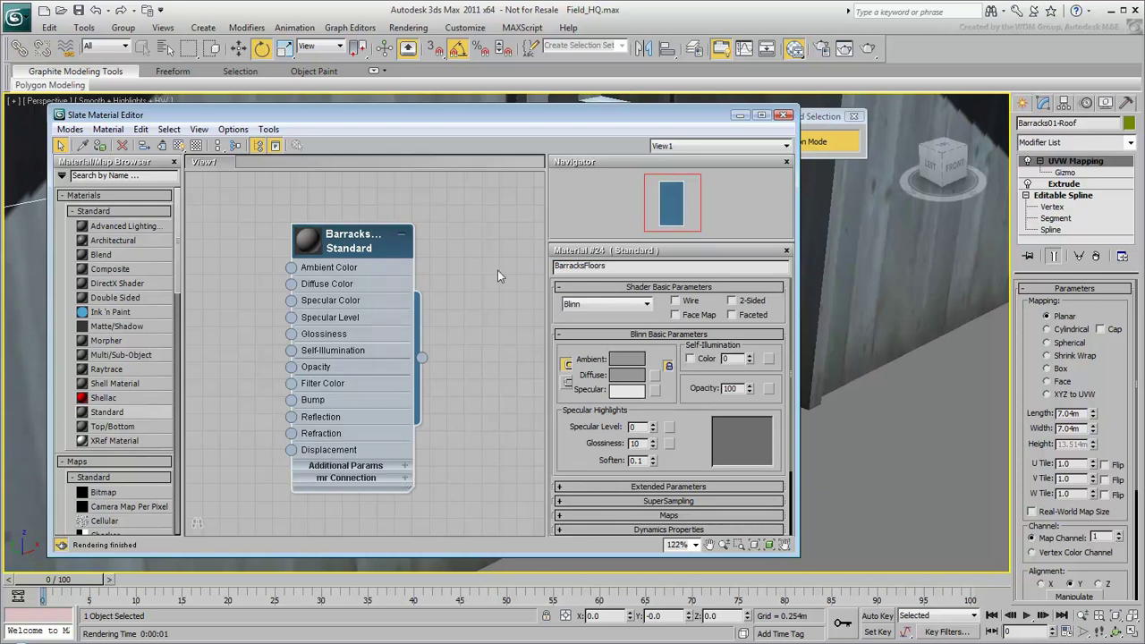
{"action": "middle_click_drag", "start_coordinate": [497, 270], "coordinate": [550, 261]}
Step: Wire a wood_batten.jpg bitmap into the BarracksFloors Diffuse Color input
{"action": "left_click_drag", "start_coordinate": [345, 284], "coordinate": [302, 237]}
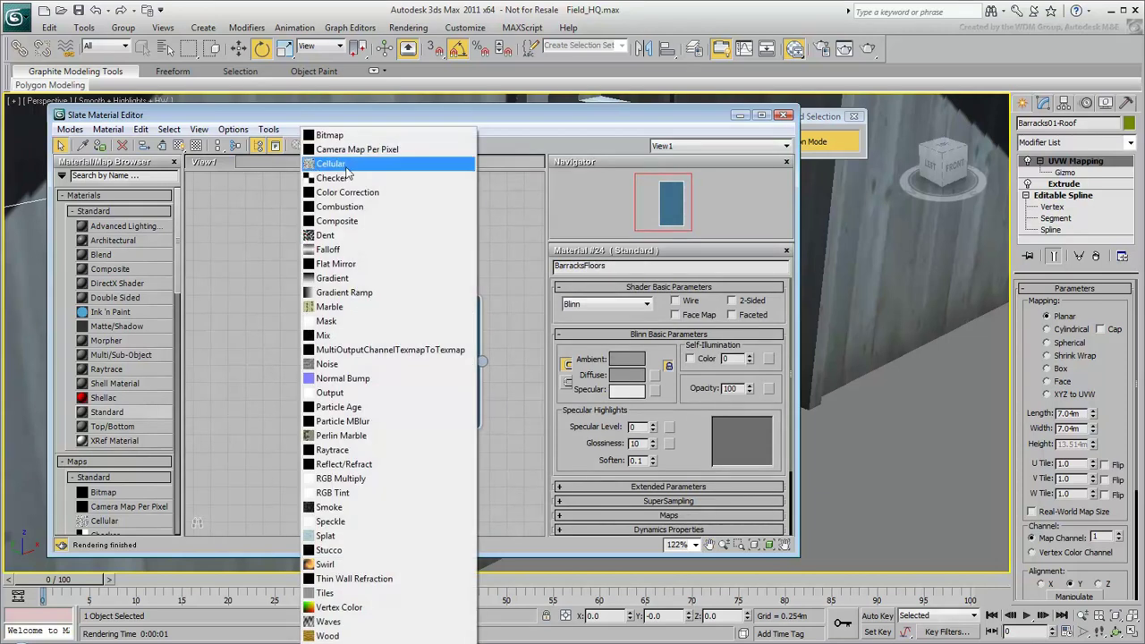
{"action": "left_click", "coordinate": [329, 135]}
{"action": "left_click", "coordinate": [783, 321]}
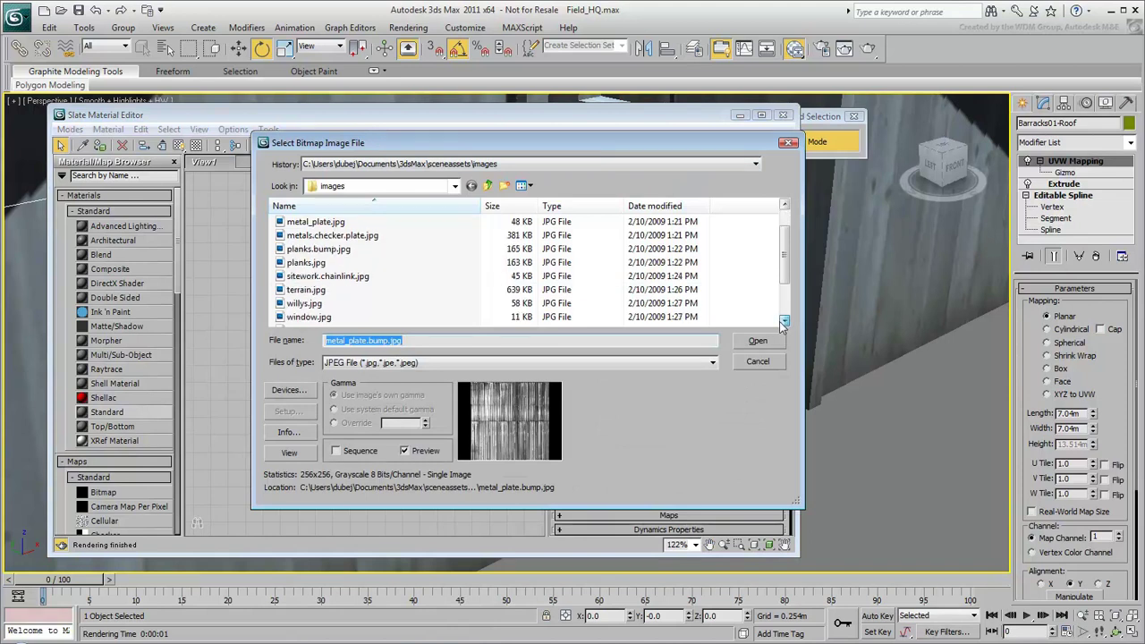
{"action": "left_click", "coordinate": [783, 321]}
{"action": "left_click", "coordinate": [326, 304]}
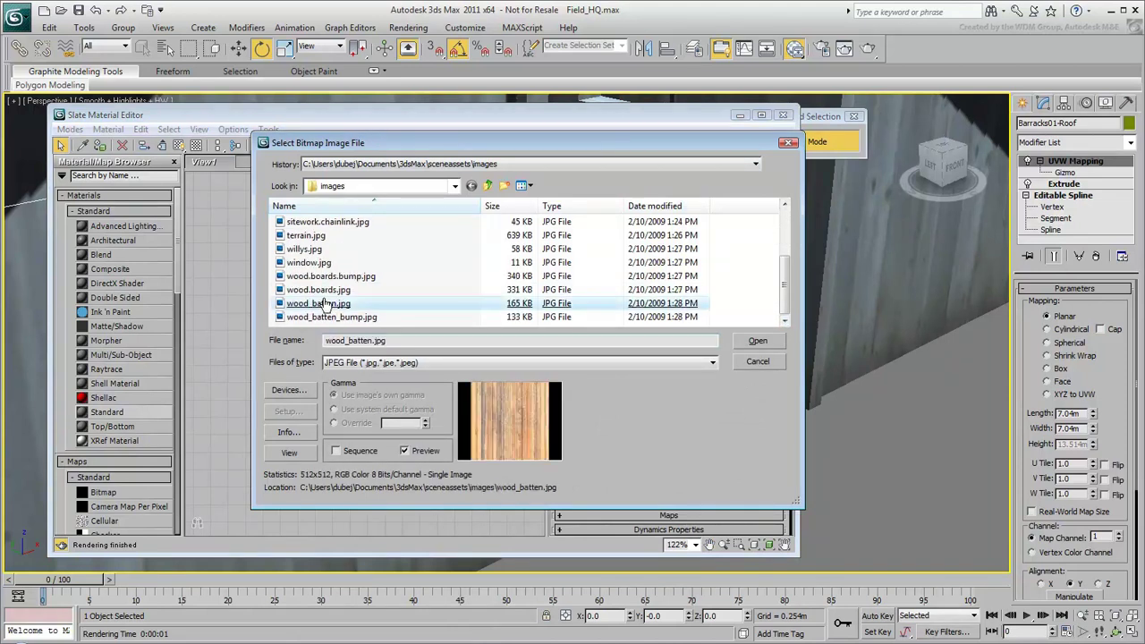
{"action": "double_click", "coordinate": [327, 304]}
{"action": "left_click_drag", "start_coordinate": [300, 228], "coordinate": [262, 260]}
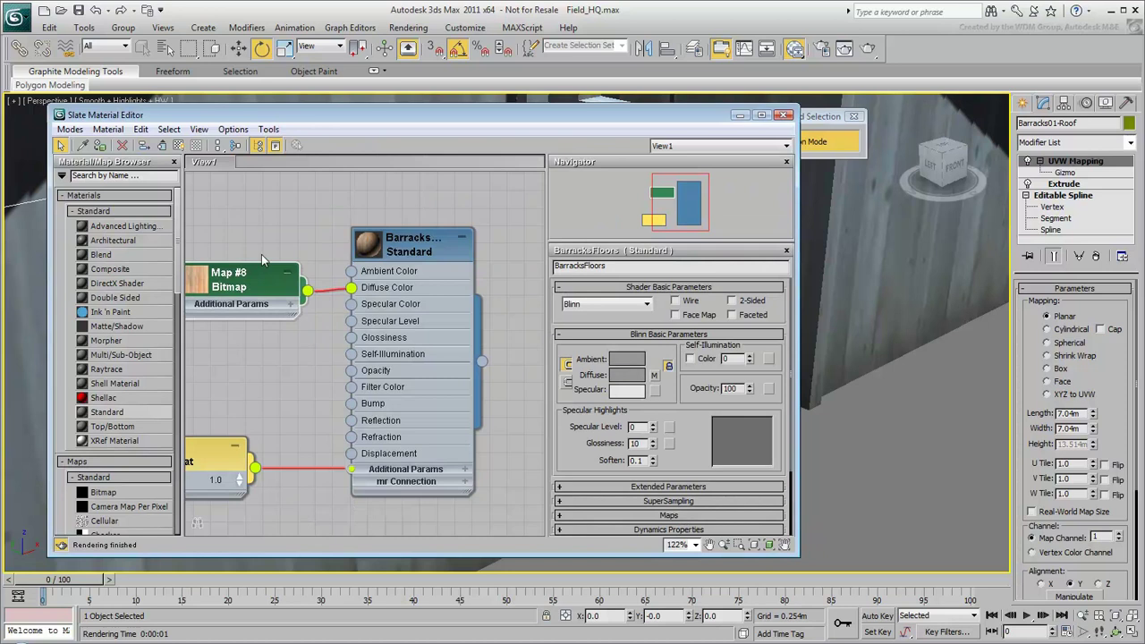
{"action": "middle_click_drag", "start_coordinate": [275, 242], "coordinate": [307, 240]}
Step: Apply the BarracksFloors material to the barracks floor
{"action": "left_click_drag", "start_coordinate": [600, 119], "coordinate": [434, 156]}
{"action": "left_click_drag", "start_coordinate": [371, 374], "coordinate": [696, 319]}
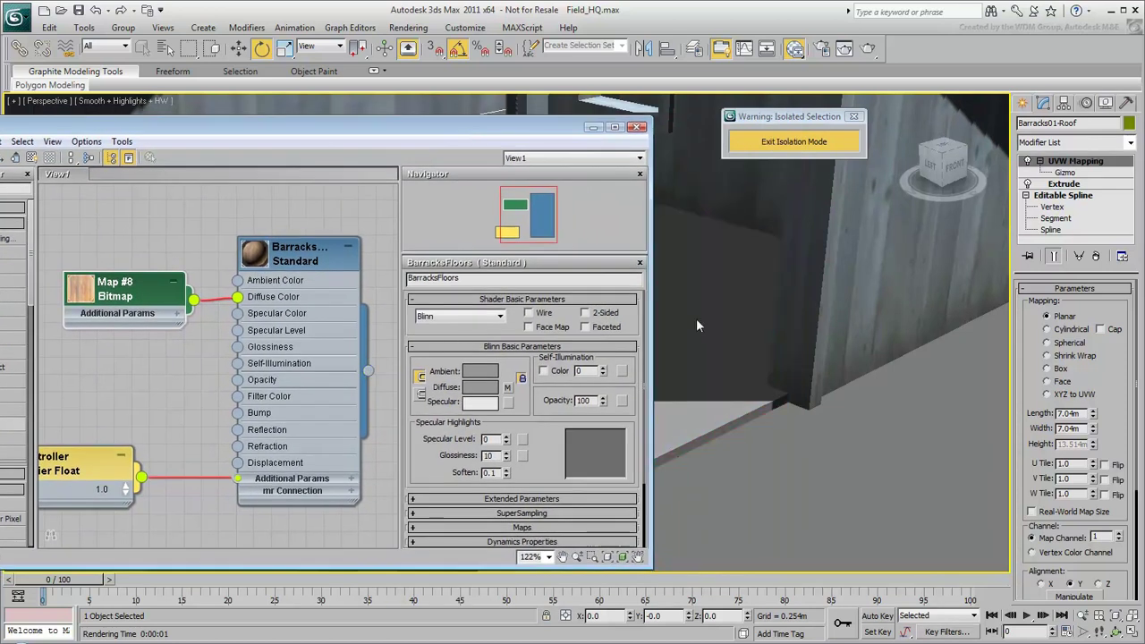
{"action": "left_click_drag", "start_coordinate": [239, 134], "coordinate": [386, 127]}
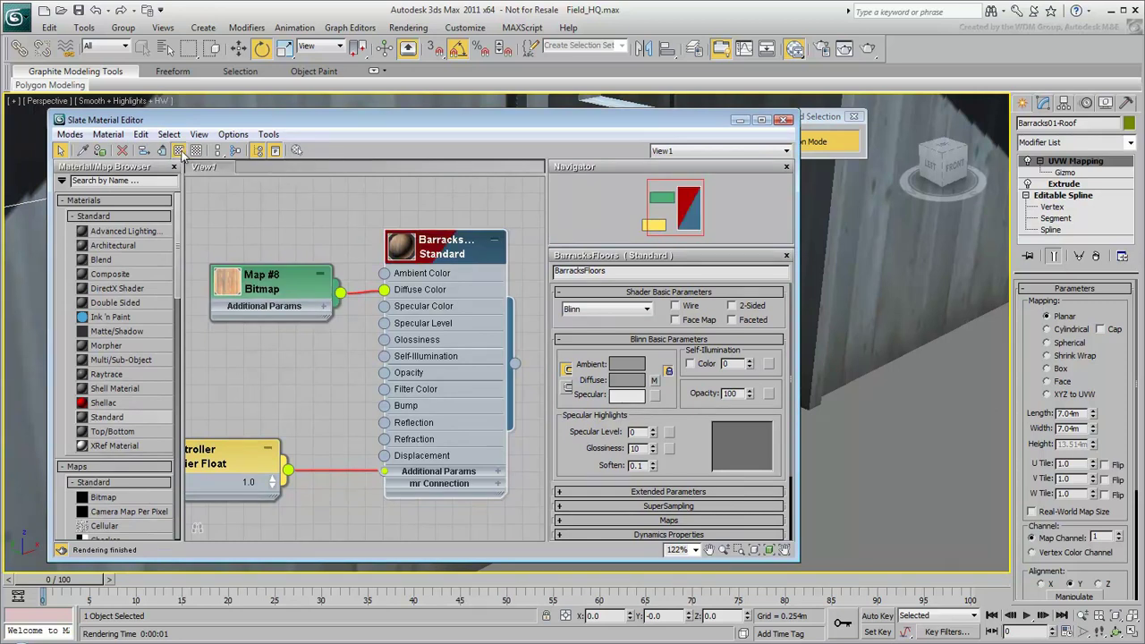
Step: Select Barracks01-Floor and add a UVW Map modifier to it
{"action": "left_click", "coordinate": [745, 121]}
{"action": "left_click", "coordinate": [616, 362]}
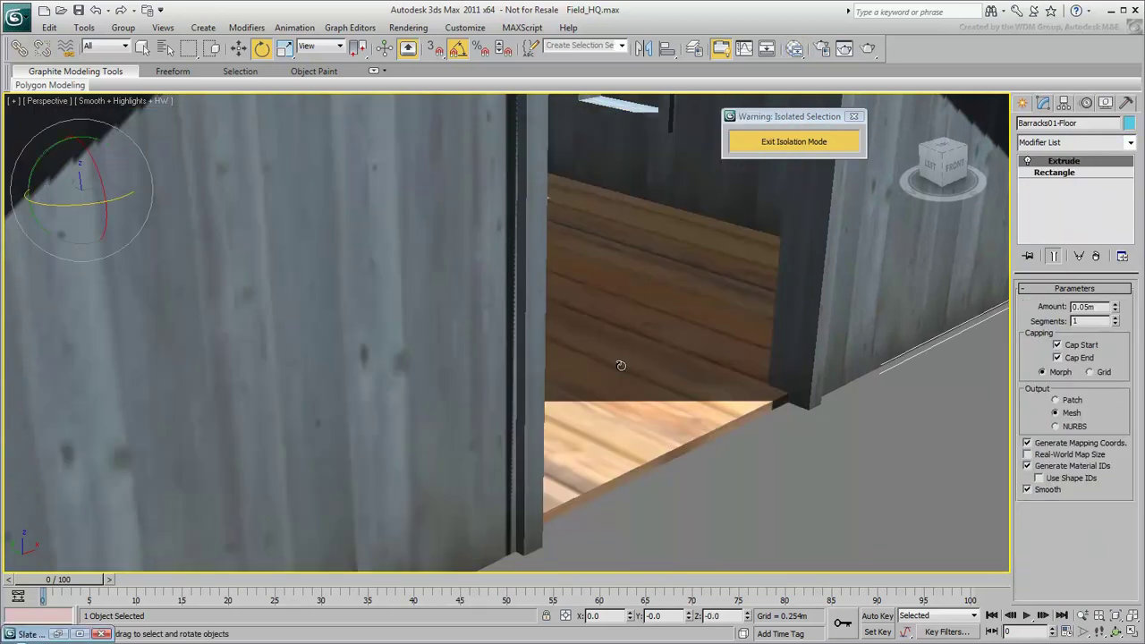
{"action": "left_click", "coordinate": [1129, 143]}
{"action": "left_click", "coordinate": [1134, 365]}
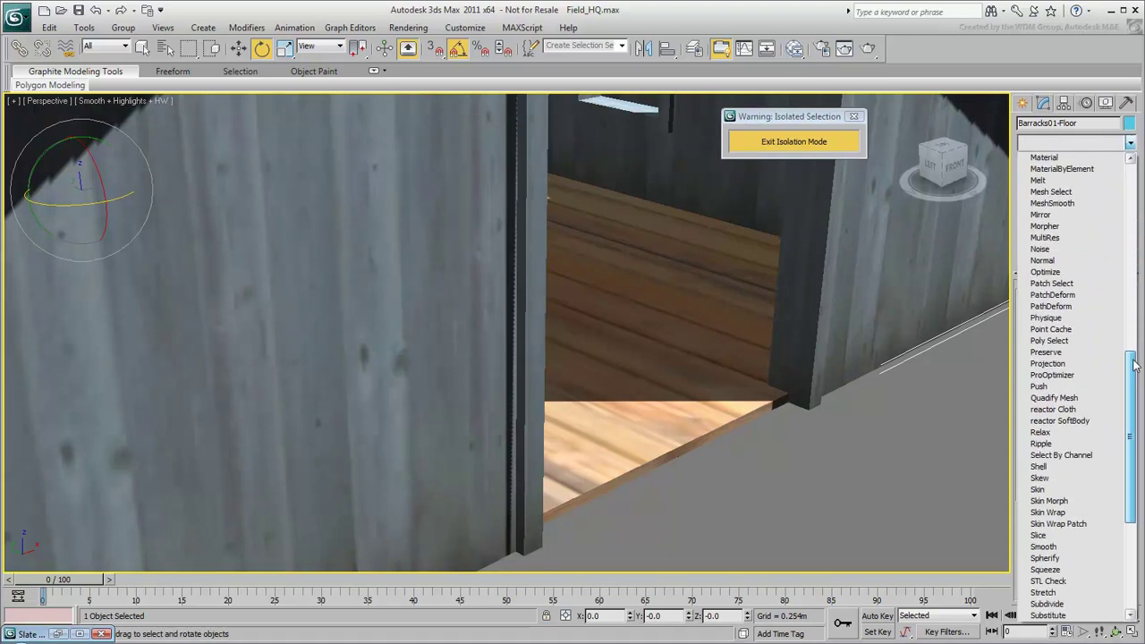
{"action": "left_click_drag", "start_coordinate": [1134, 365], "coordinate": [1134, 451]}
{"action": "scroll", "coordinate": [1065, 517], "scroll_direction": "down", "scroll_amount": 3}
{"action": "left_click", "coordinate": [1056, 517]}
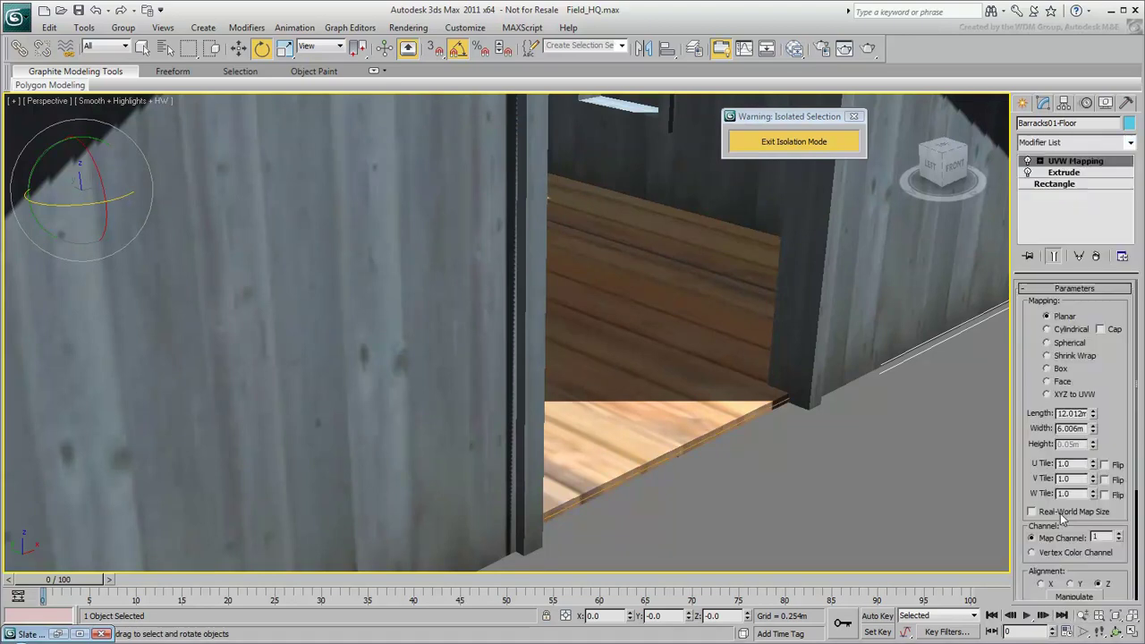
Step: Set the floor mapping Length and Width to 4.0m
{"action": "double_click", "coordinate": [1080, 413]}
{"action": "type", "text": "1"}
{"action": "key", "text": "Return"}
{"action": "type", "text": "4.0m"}
{"action": "key", "text": "Tab"}
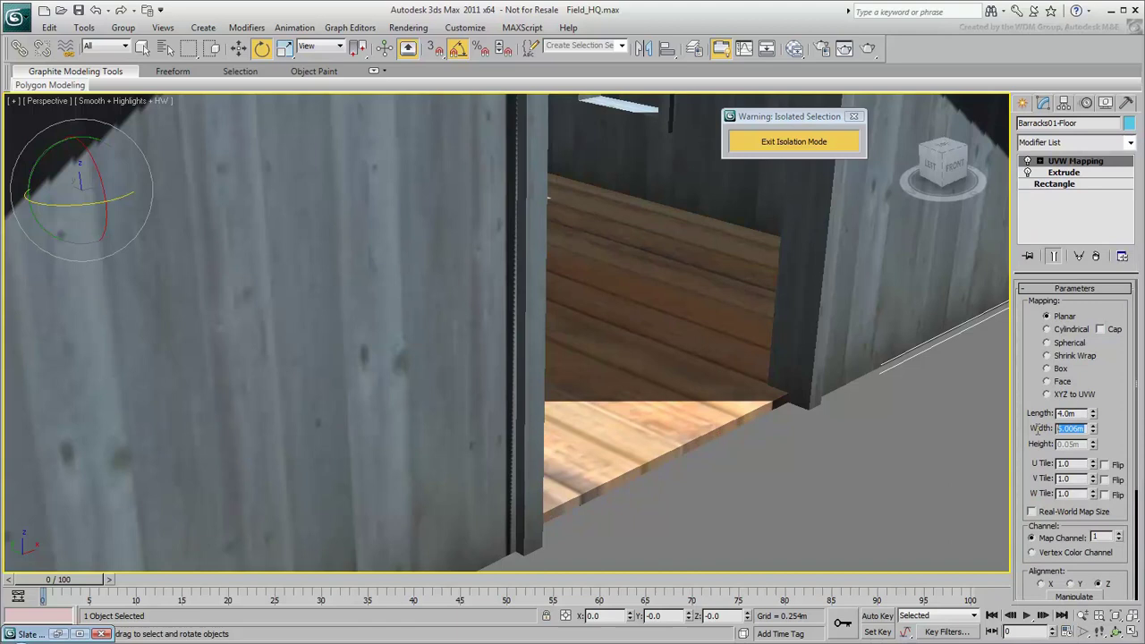
{"action": "type", "text": "4"}
{"action": "key", "text": "Return"}
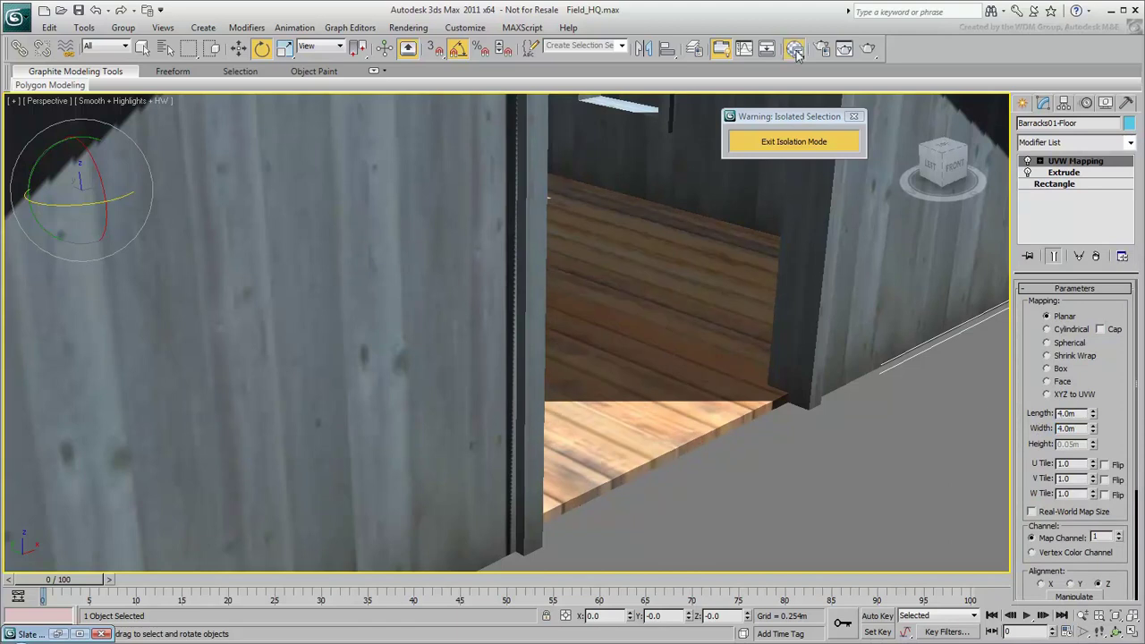
Step: Wire a wood_batten_bump.jpg bitmap into the BarracksFloors Bump input
{"action": "left_click", "coordinate": [794, 49]}
{"action": "left_click_drag", "start_coordinate": [384, 405], "coordinate": [304, 240]}
{"action": "left_click", "coordinate": [336, 132]}
{"action": "scroll", "coordinate": [649, 268], "scroll_direction": "down", "scroll_amount": 2}
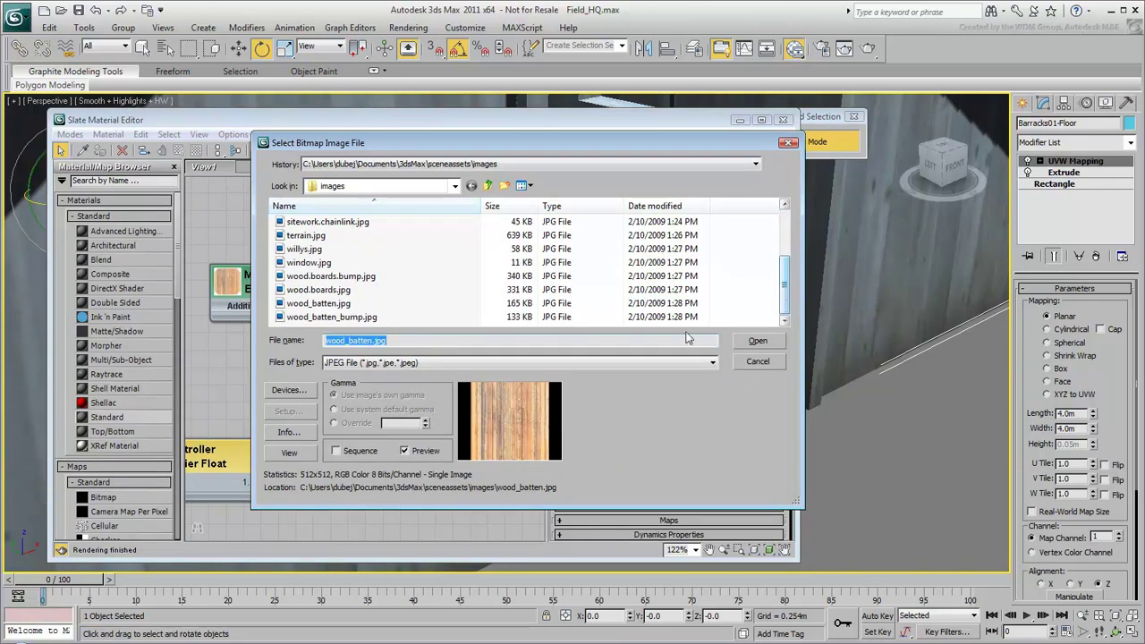
{"action": "left_click", "coordinate": [349, 317]}
{"action": "double_click", "coordinate": [352, 318]}
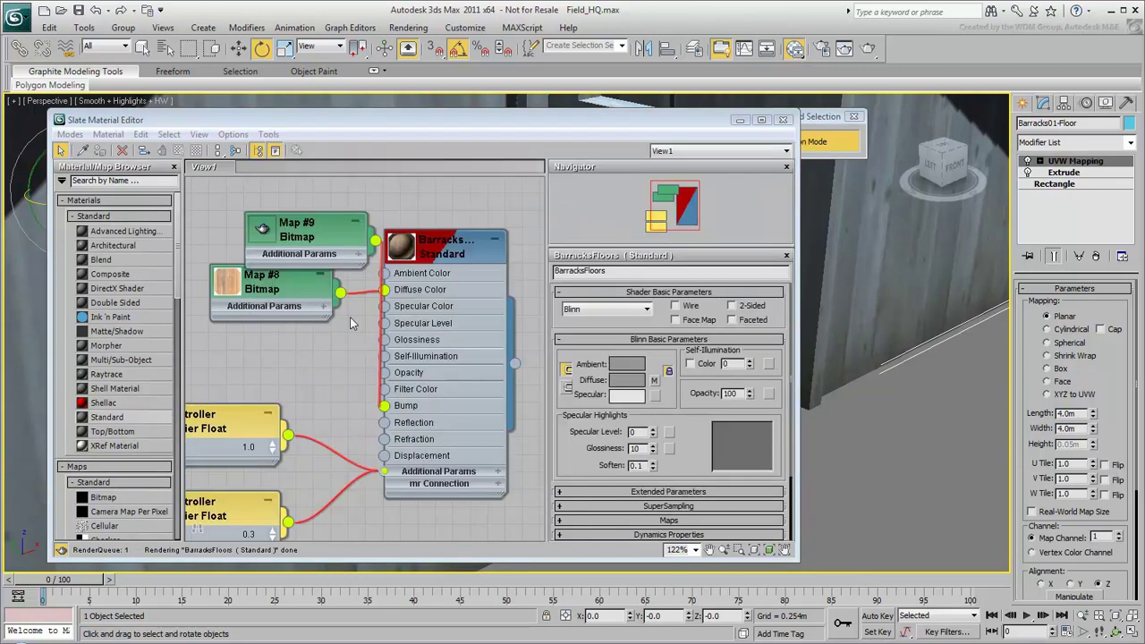
{"action": "left_click_drag", "start_coordinate": [295, 295], "coordinate": [256, 351]}
{"action": "middle_click_drag", "start_coordinate": [256, 350], "coordinate": [364, 313]}
Step: Raise the floor bump amount from 0.3 to 0.6 and minimize the editor
{"action": "left_click", "coordinate": [304, 438]}
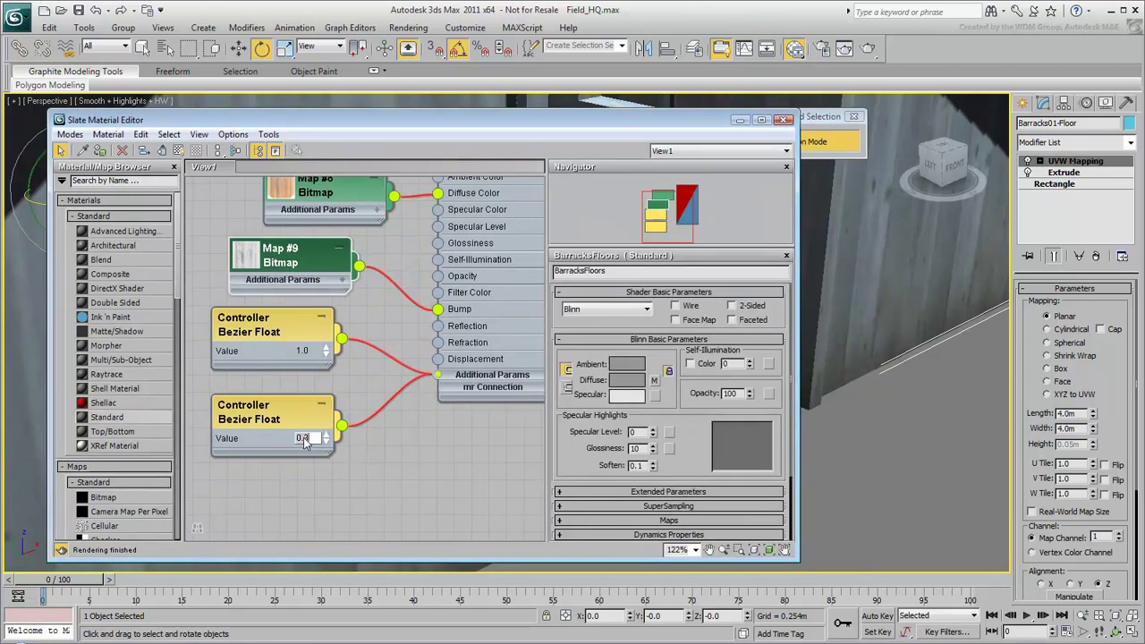
{"action": "type", "text": "0.6"}
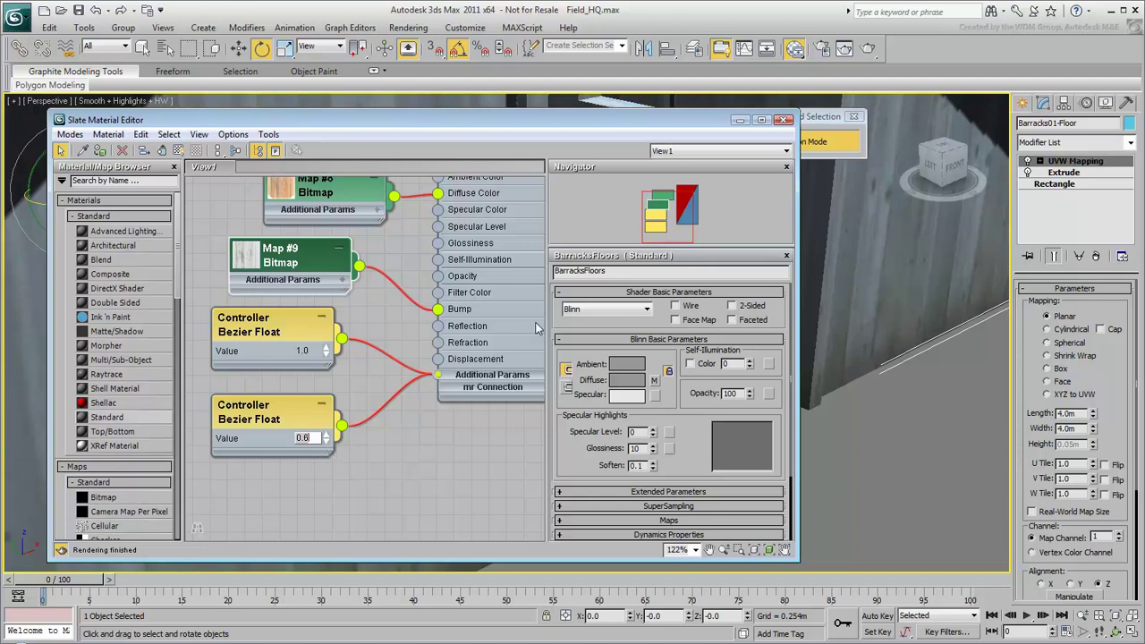
{"action": "left_click", "coordinate": [738, 121]}
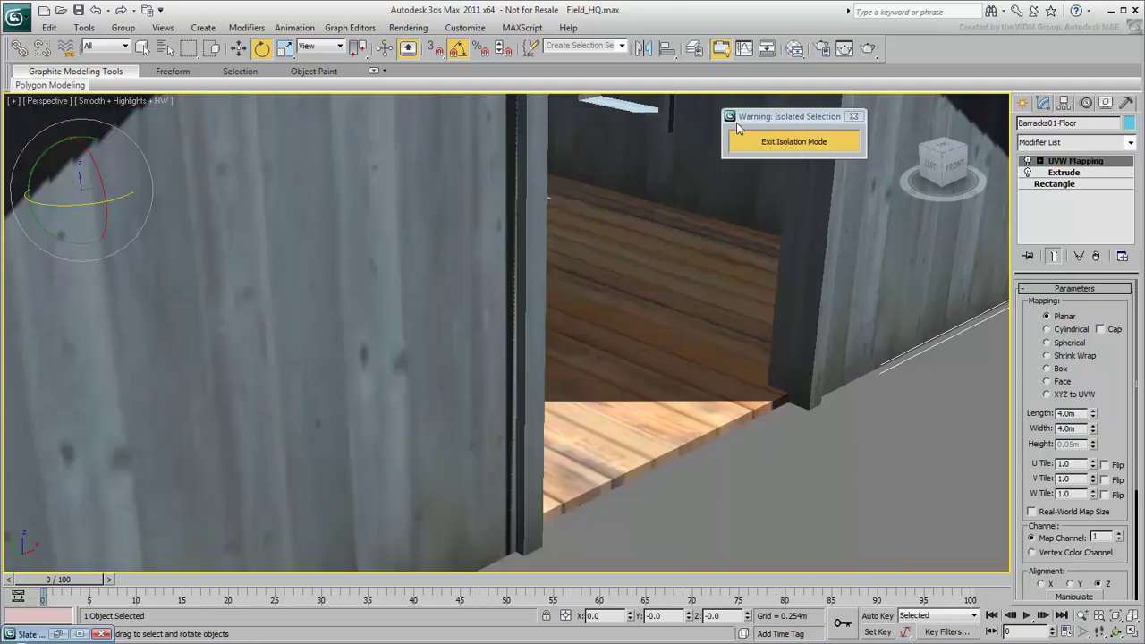
Step: Test-render the bumped barracks floor, close the frame, and exit isolation mode
{"action": "left_click", "coordinate": [870, 50]}
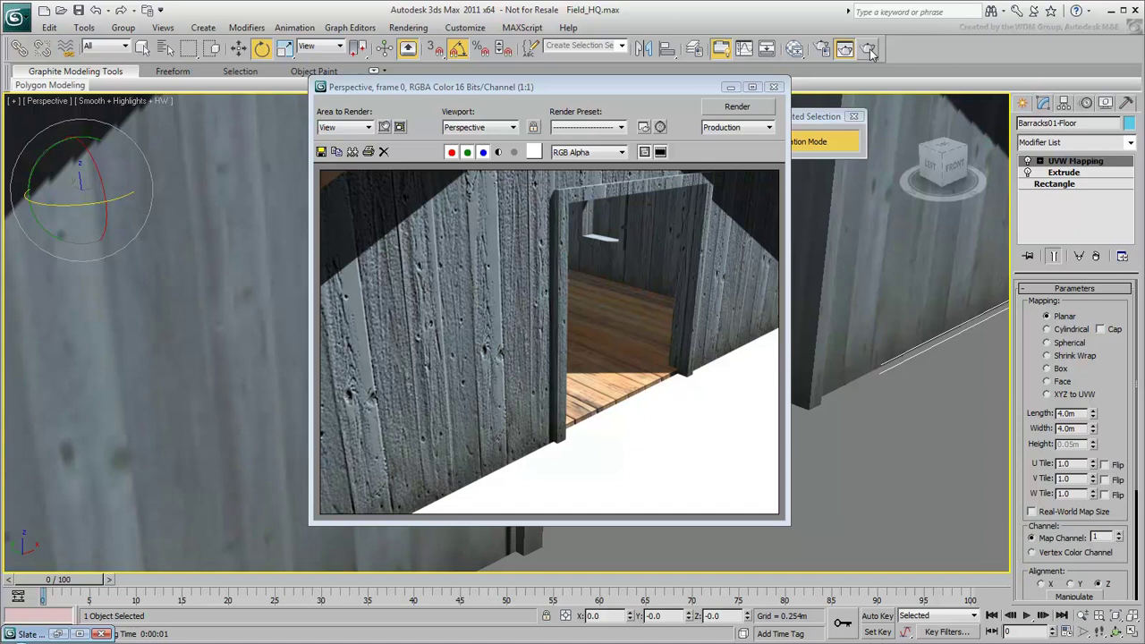
{"action": "left_click", "coordinate": [773, 86]}
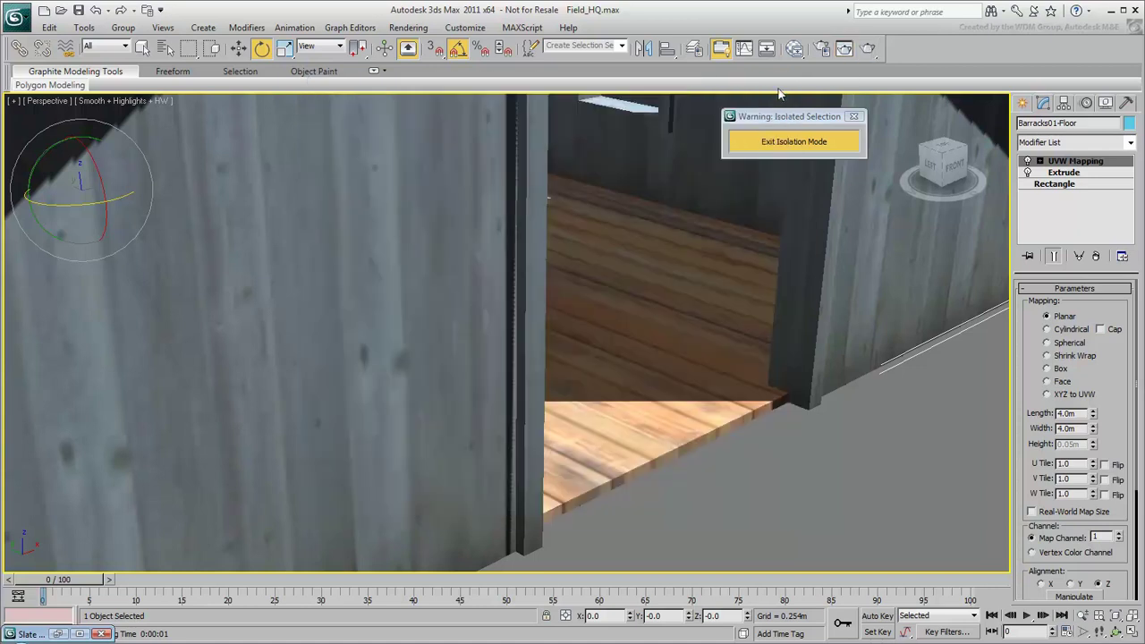
{"action": "left_click", "coordinate": [785, 142]}
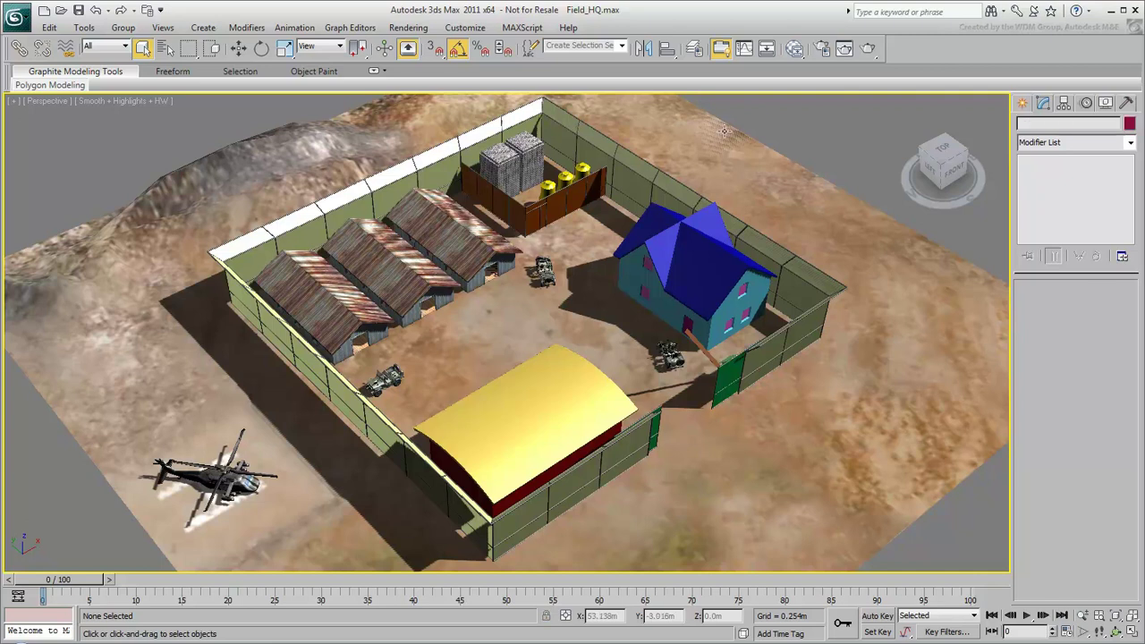
Step: Isolate the sentrybox selection set, view it from a low angle, and deselect the terrain
{"action": "left_click", "coordinate": [622, 46]}
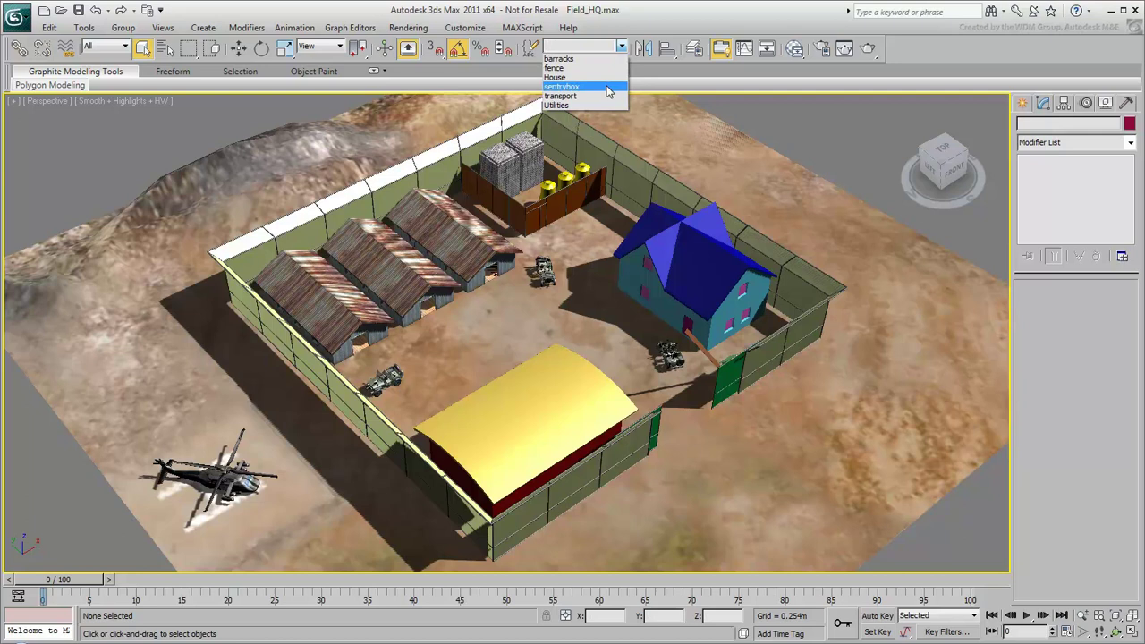
{"action": "left_click", "coordinate": [561, 86]}
{"action": "right_click", "coordinate": [511, 296]}
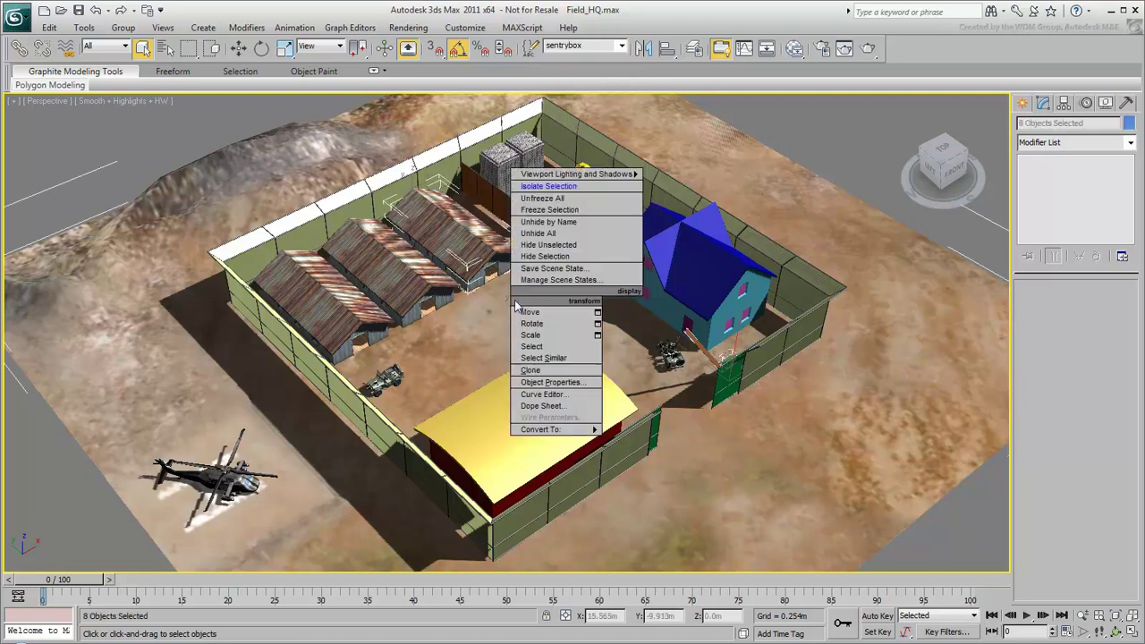
{"action": "left_click", "coordinate": [583, 194]}
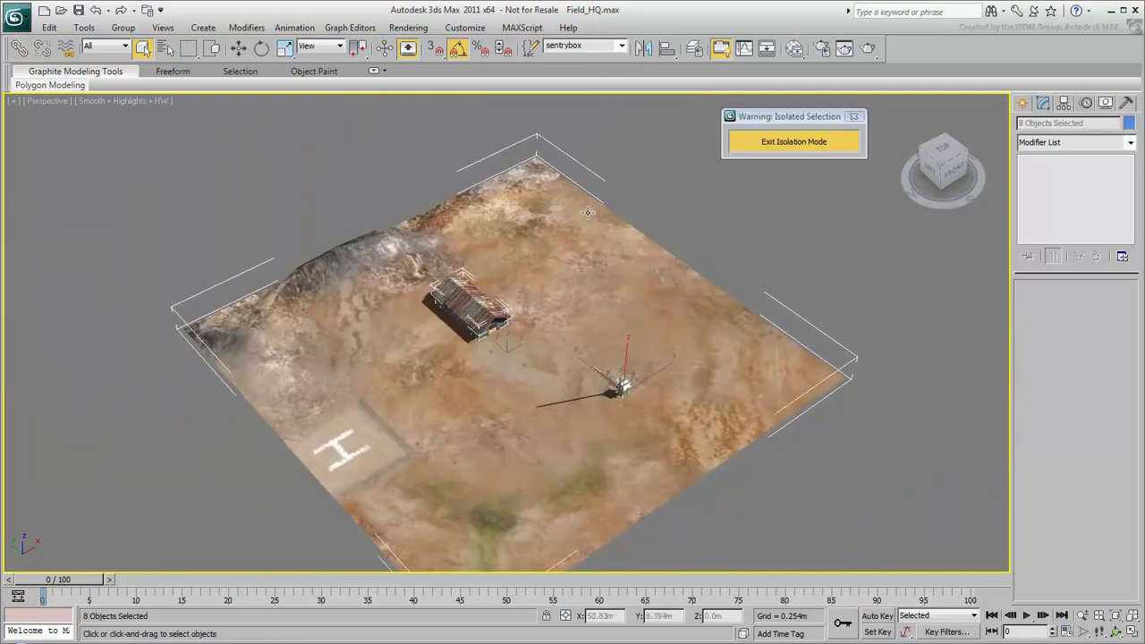
{"action": "middle_click_drag", "start_coordinate": [560, 420], "coordinate": [457, 167], "text": "alt"}
{"action": "left_click", "coordinate": [561, 421], "text": "alt"}
{"action": "scroll", "coordinate": [560, 421], "scroll_direction": "up", "scroll_amount": 10}
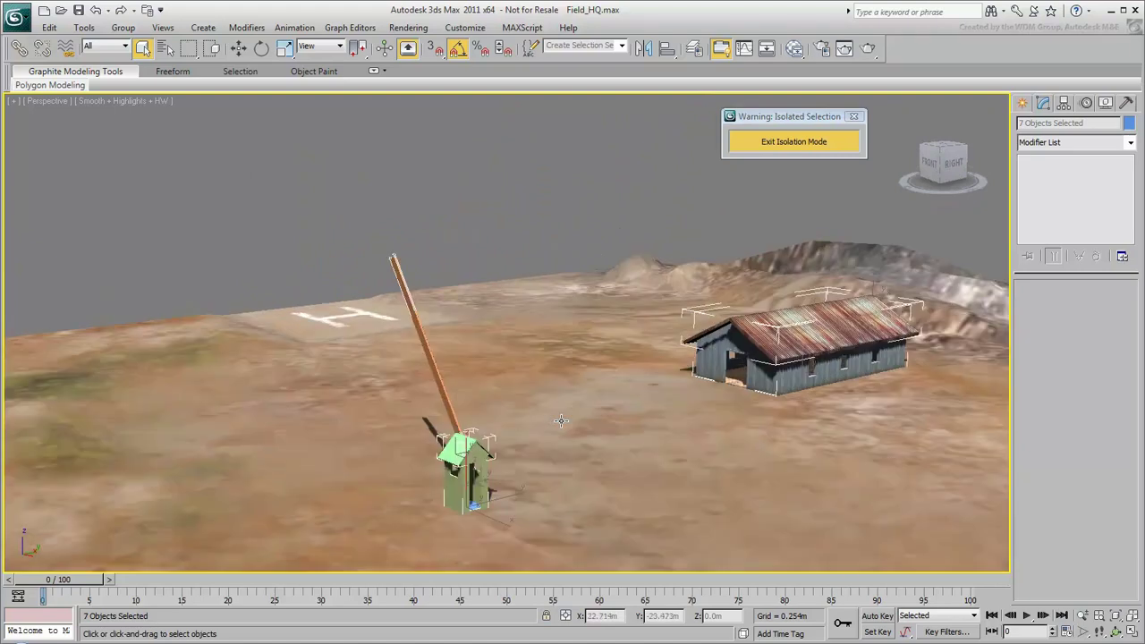
Step: Instance Barracks03-Floor's UVW Mapping modifier onto the sentry-floor object
{"action": "left_click", "coordinate": [837, 265]}
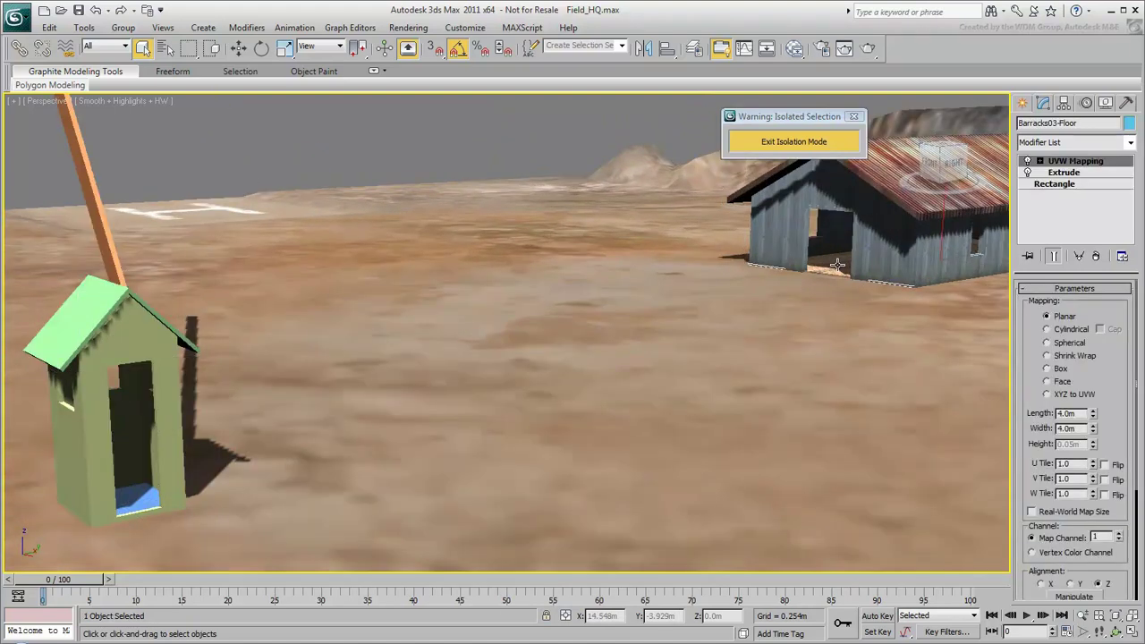
{"action": "key", "text": "ctrl"}
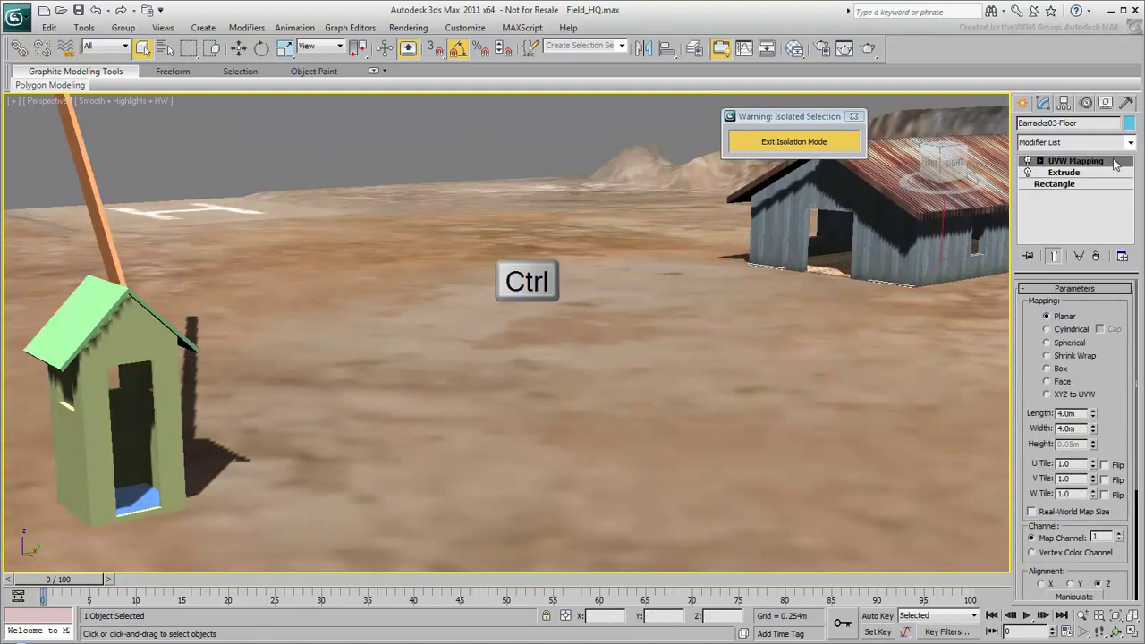
{"action": "left_click_drag", "start_coordinate": [1115, 163], "coordinate": [138, 496], "text": "ctrl"}
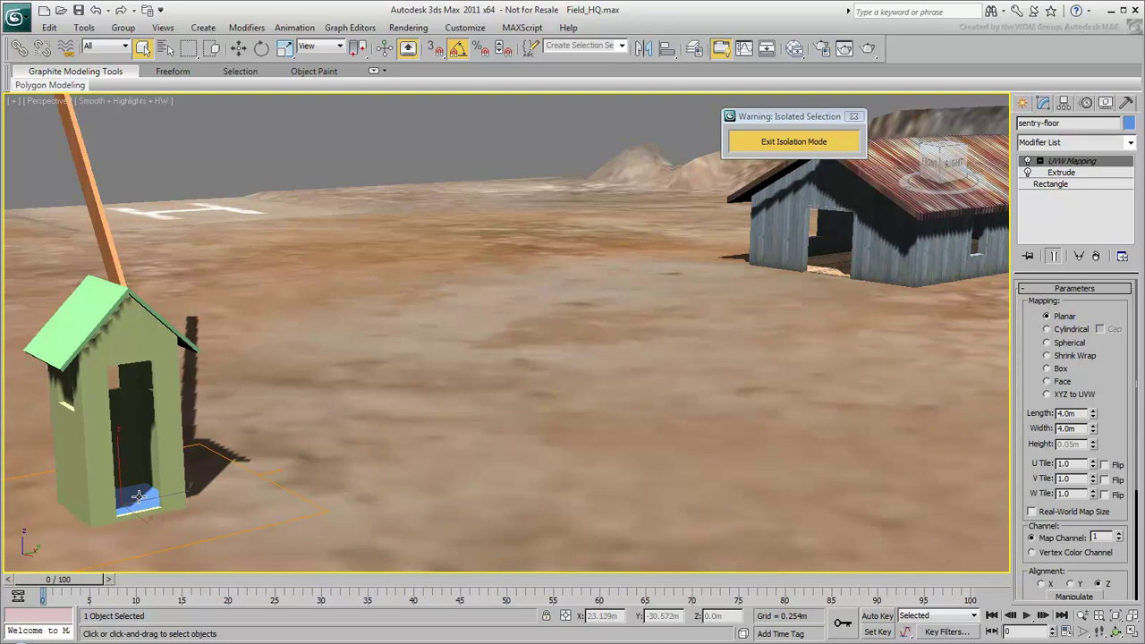
Step: Assign the wood-batten BarracksFloors material to the sentry-floor
{"action": "left_click", "coordinate": [794, 48]}
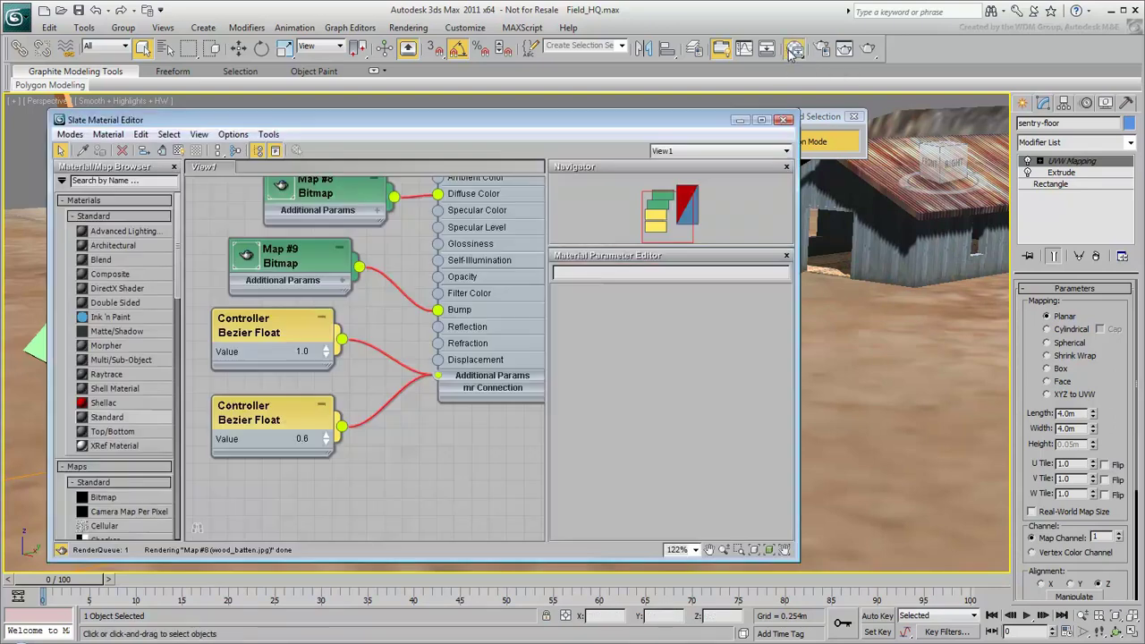
{"action": "left_click_drag", "start_coordinate": [697, 120], "coordinate": [881, 111]}
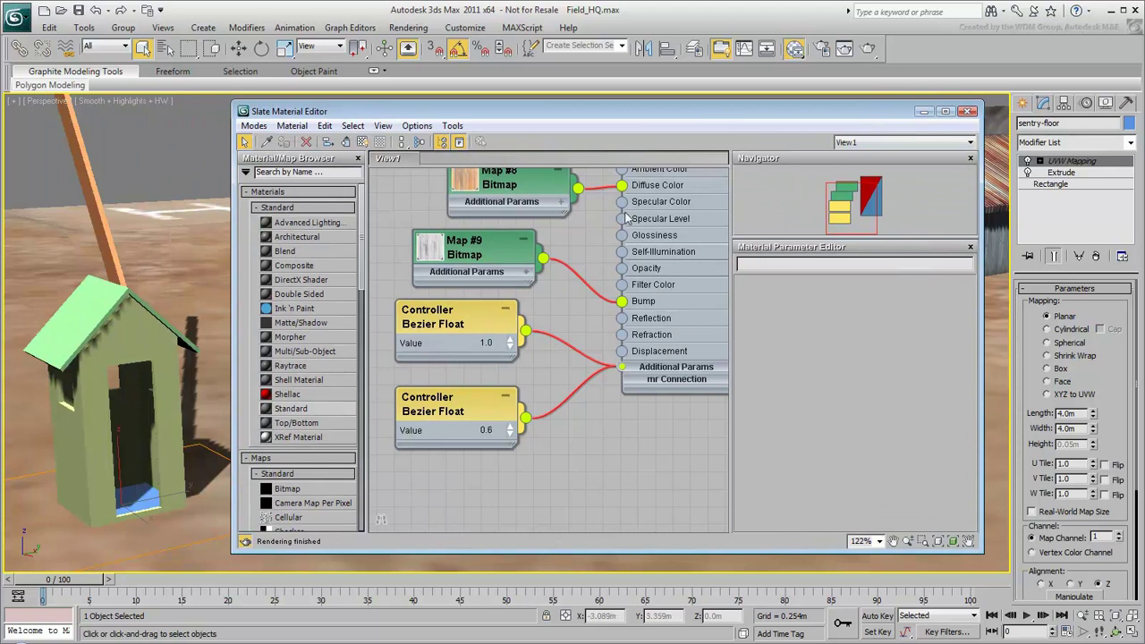
{"action": "middle_click_drag", "start_coordinate": [603, 220], "coordinate": [450, 298]}
{"action": "left_click_drag", "start_coordinate": [599, 337], "coordinate": [177, 468]}
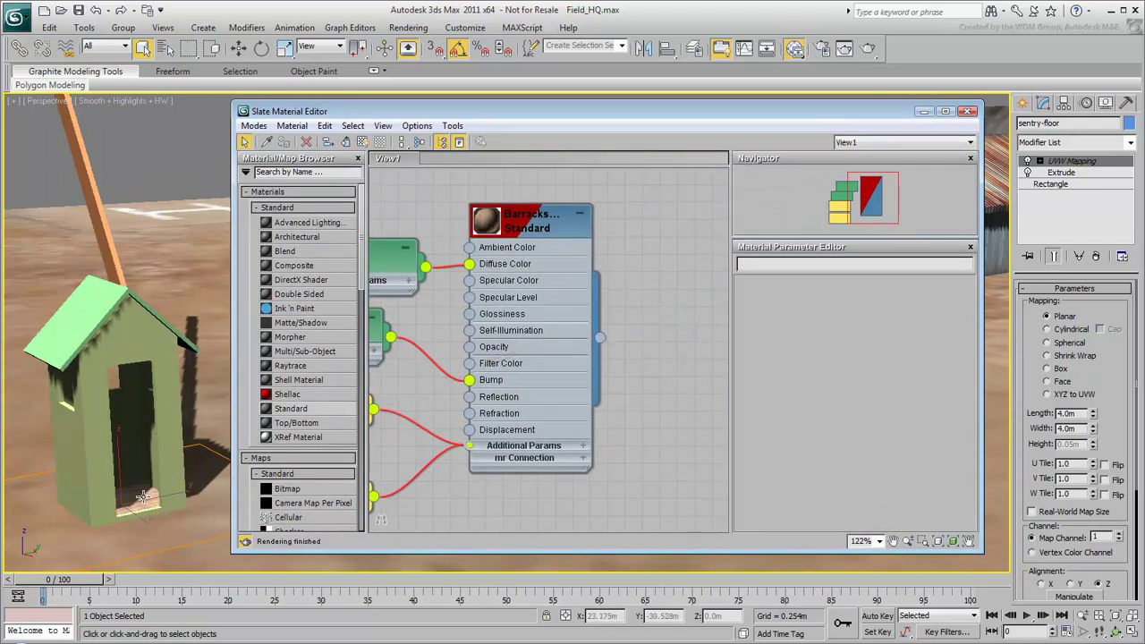
Step: Delete all nodes from the node view and minimize the material editor
{"action": "left_click", "coordinate": [533, 214]}
{"action": "key", "text": "ctrl+a"}
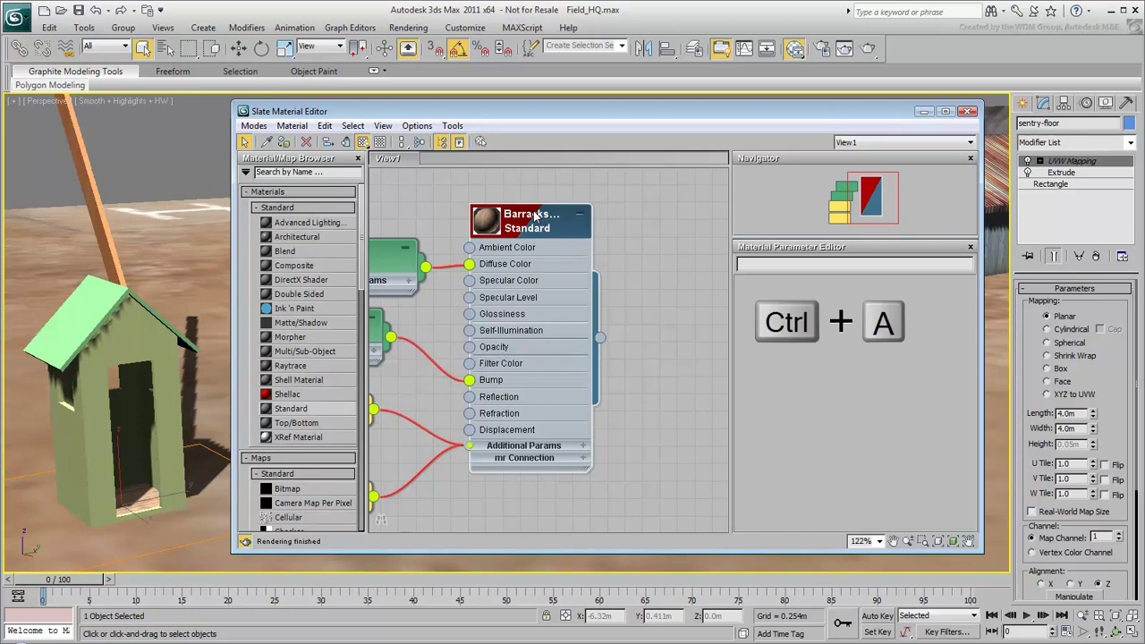
{"action": "key", "text": "Delete"}
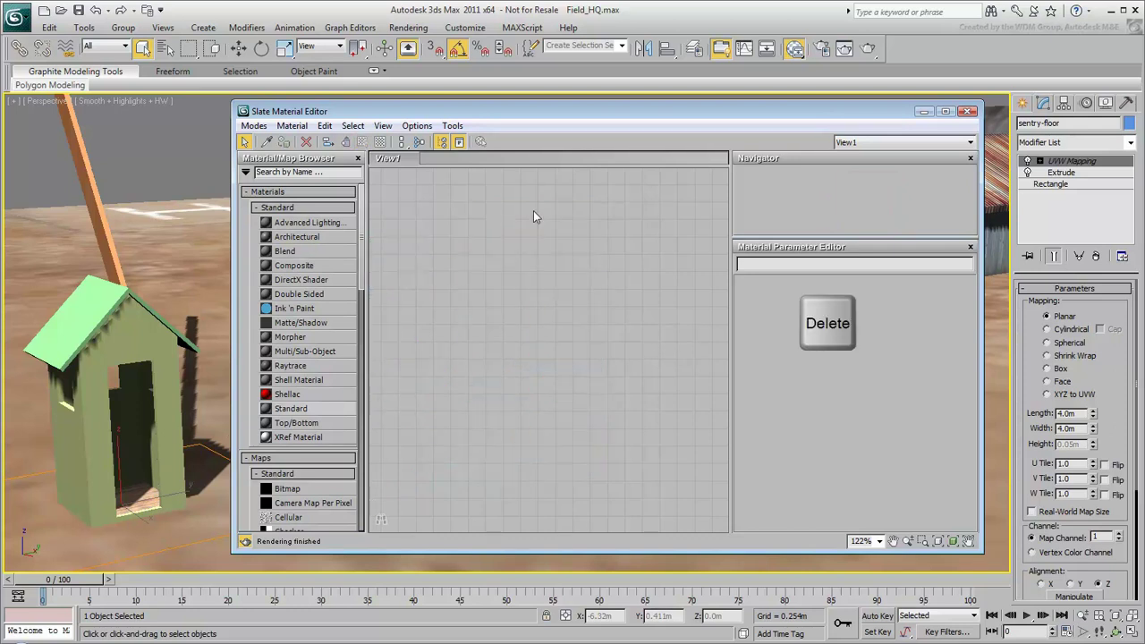
{"action": "left_click", "coordinate": [923, 111]}
Step: Copy Barracks03-Walls' box UVW Mapping modifier onto the sentry box
{"action": "left_click", "coordinate": [897, 232]}
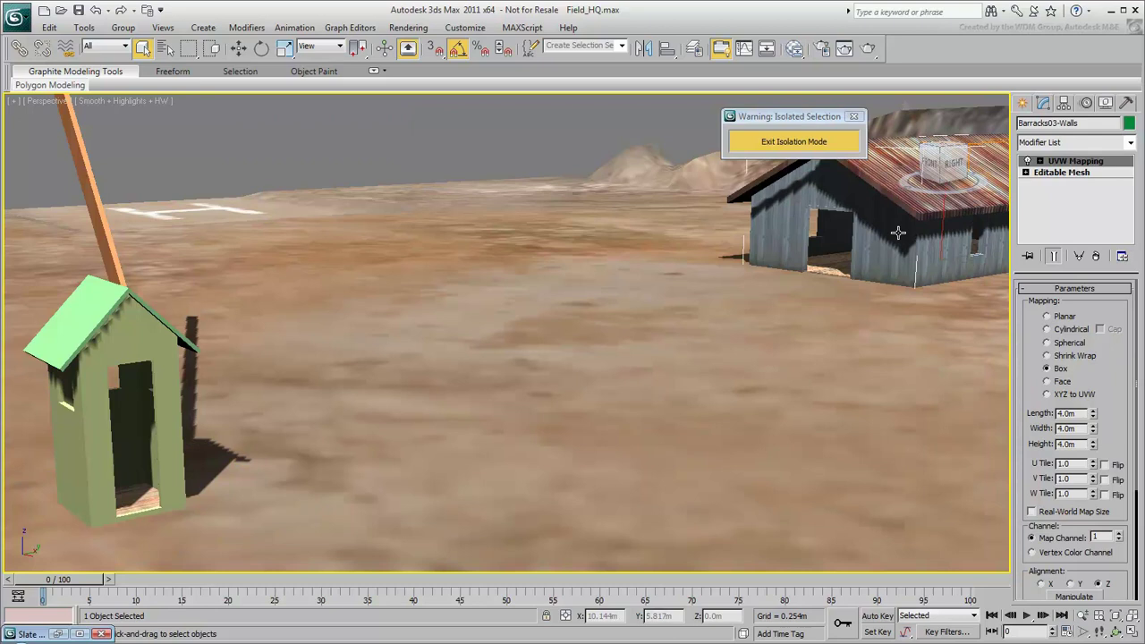
{"action": "left_click_drag", "start_coordinate": [1114, 164], "coordinate": [169, 389]}
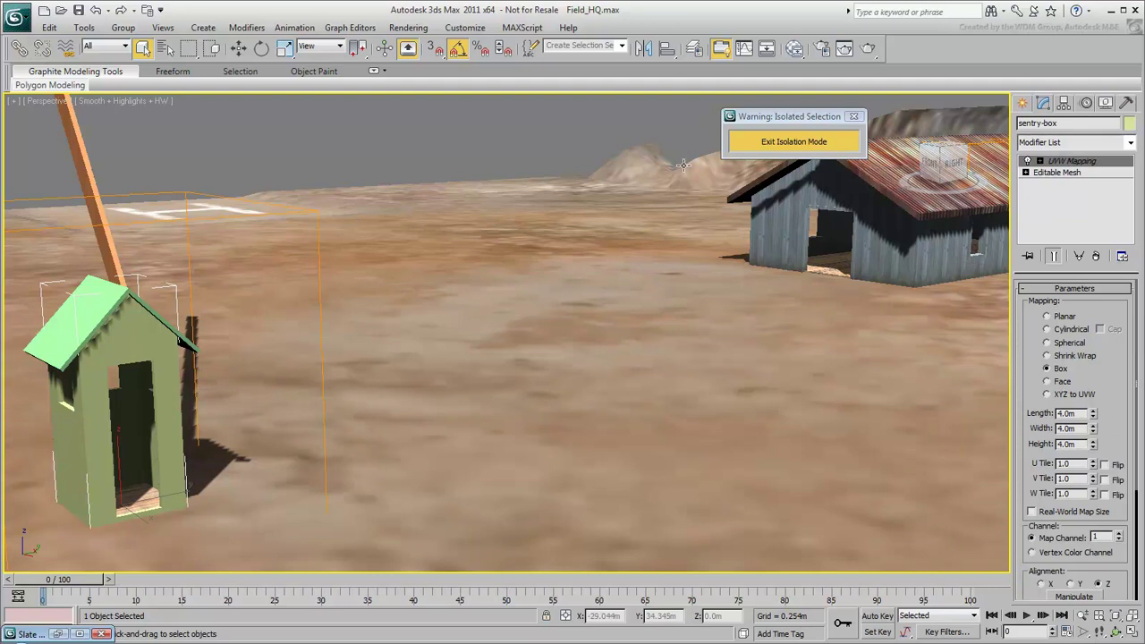
{"action": "left_click", "coordinate": [795, 48]}
{"action": "left_click_drag", "start_coordinate": [806, 114], "coordinate": [649, 125]}
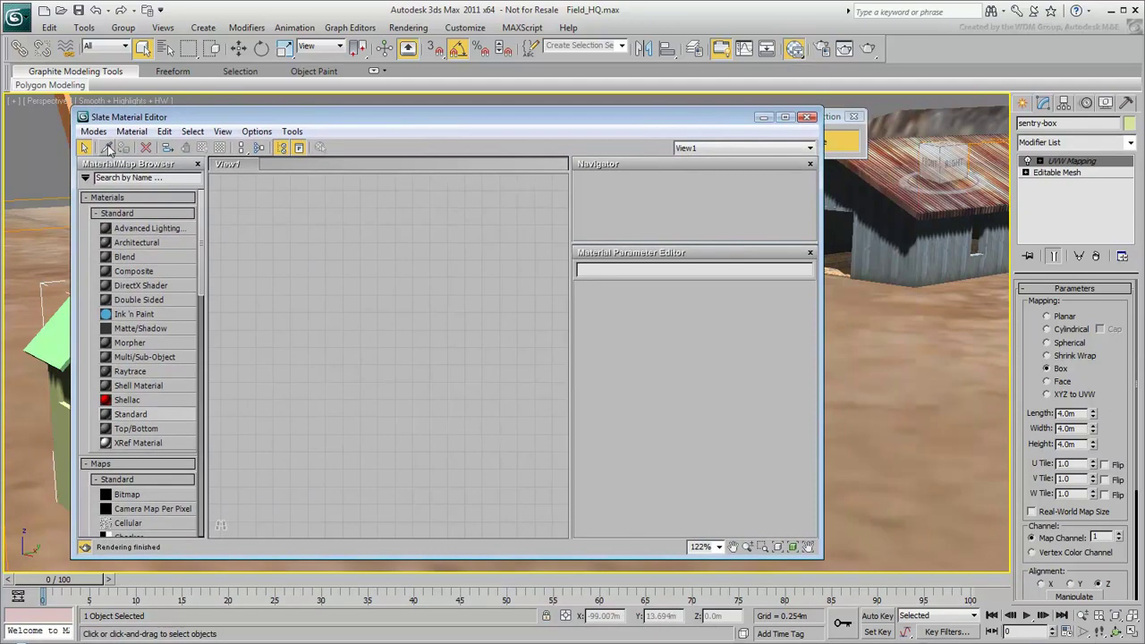
Step: Eyedrop the barracks walls' weathered grey plank material and assign it to the sentry box
{"action": "left_click", "coordinate": [107, 149]}
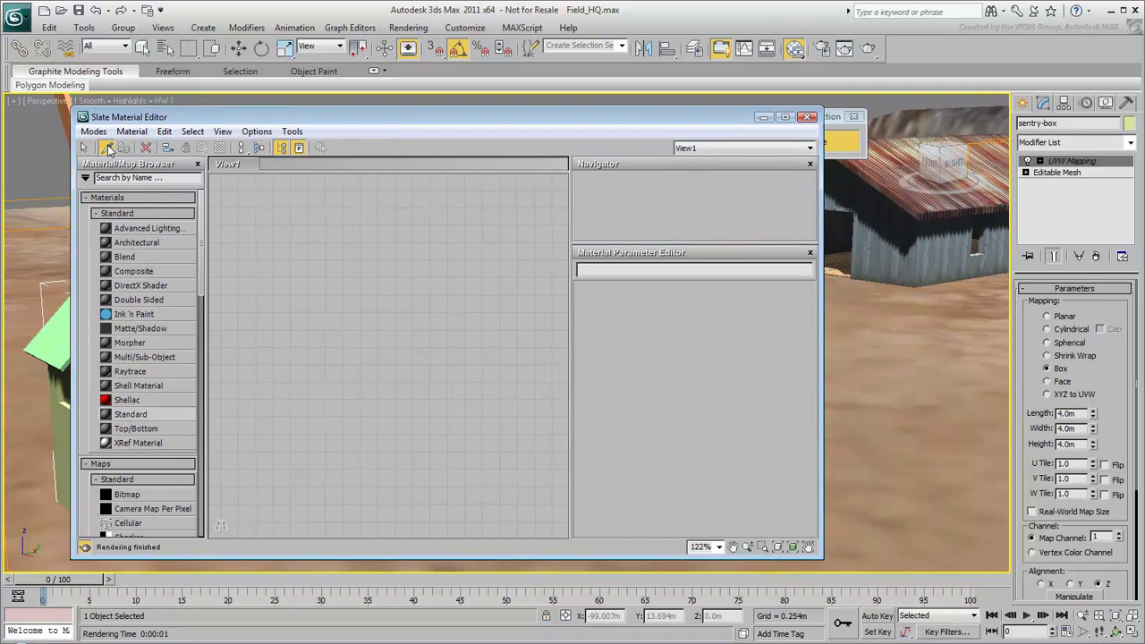
{"action": "left_click", "coordinate": [883, 265]}
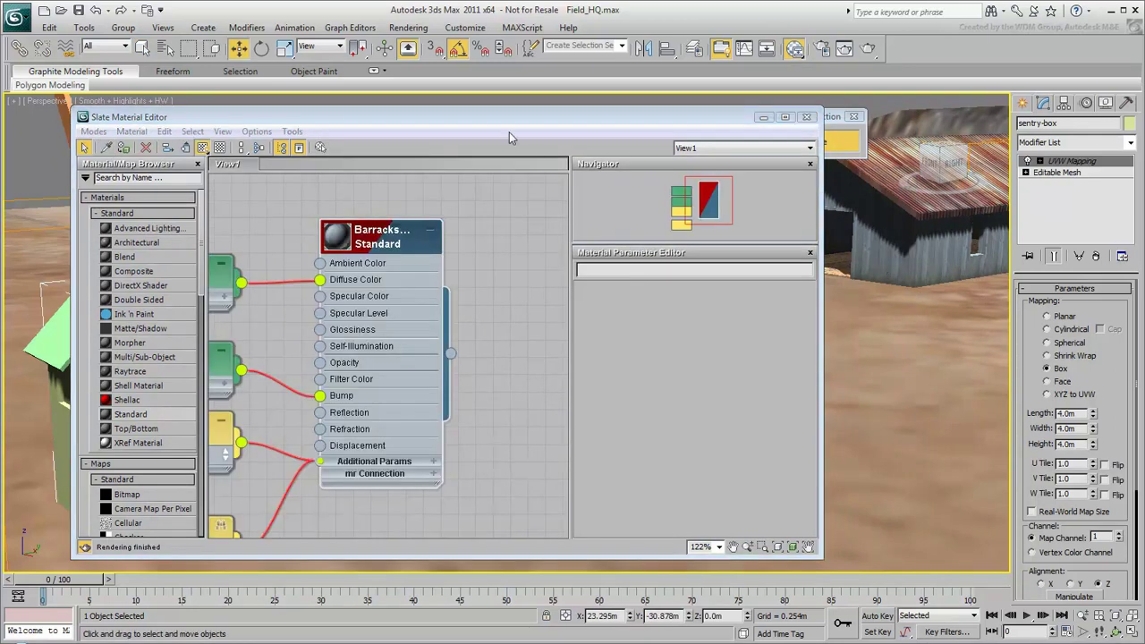
{"action": "left_click_drag", "start_coordinate": [505, 121], "coordinate": [691, 113]}
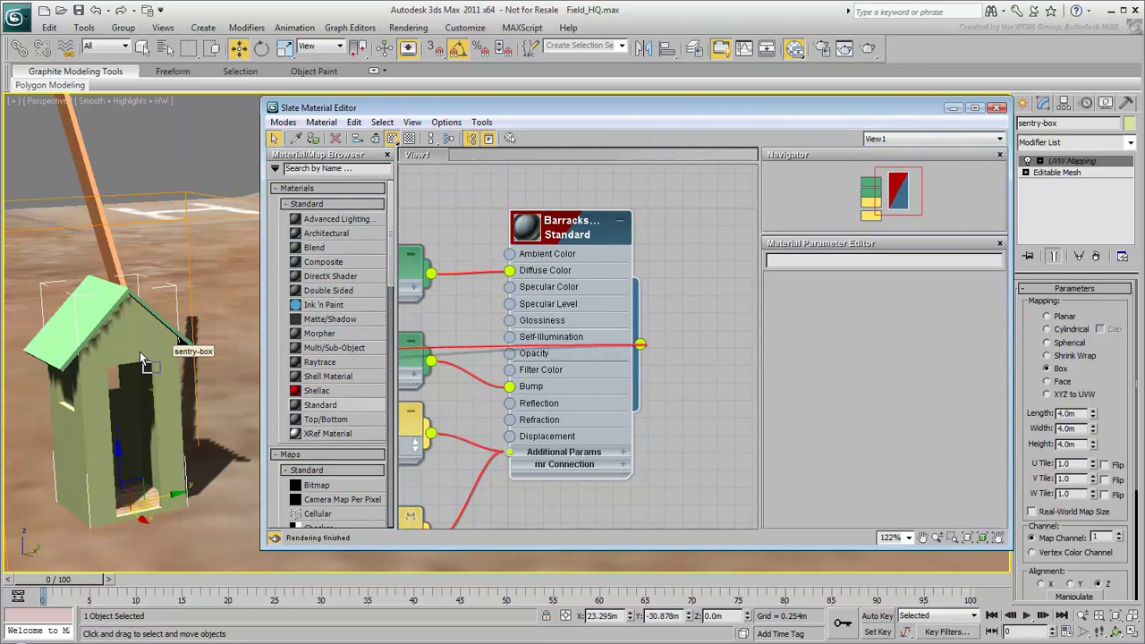
{"action": "left_click_drag", "start_coordinate": [141, 357], "coordinate": [140, 356]}
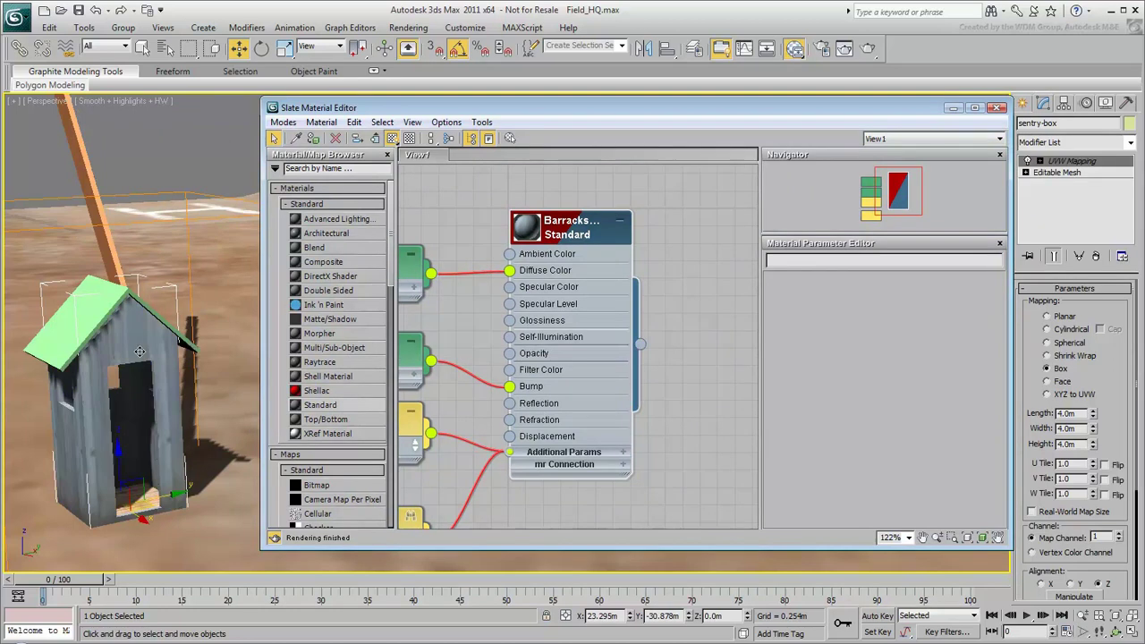
{"action": "left_click", "coordinate": [952, 107]}
{"action": "left_click", "coordinate": [881, 163]}
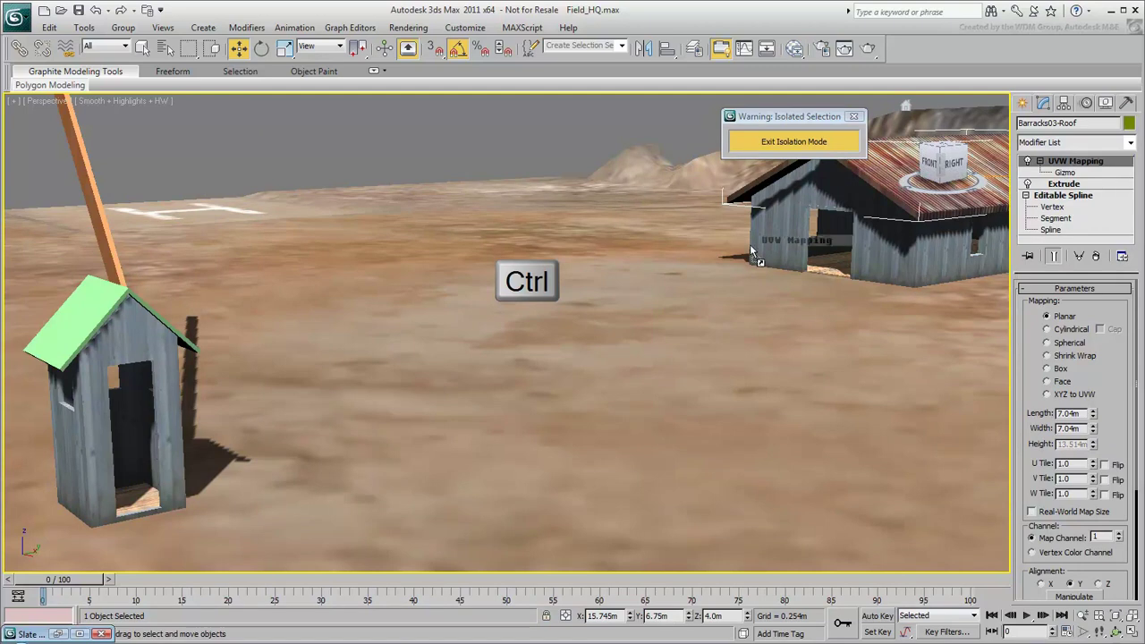
Step: Select the sentry roof and clear all nodes from Slate View1
{"action": "left_click", "coordinate": [83, 321]}
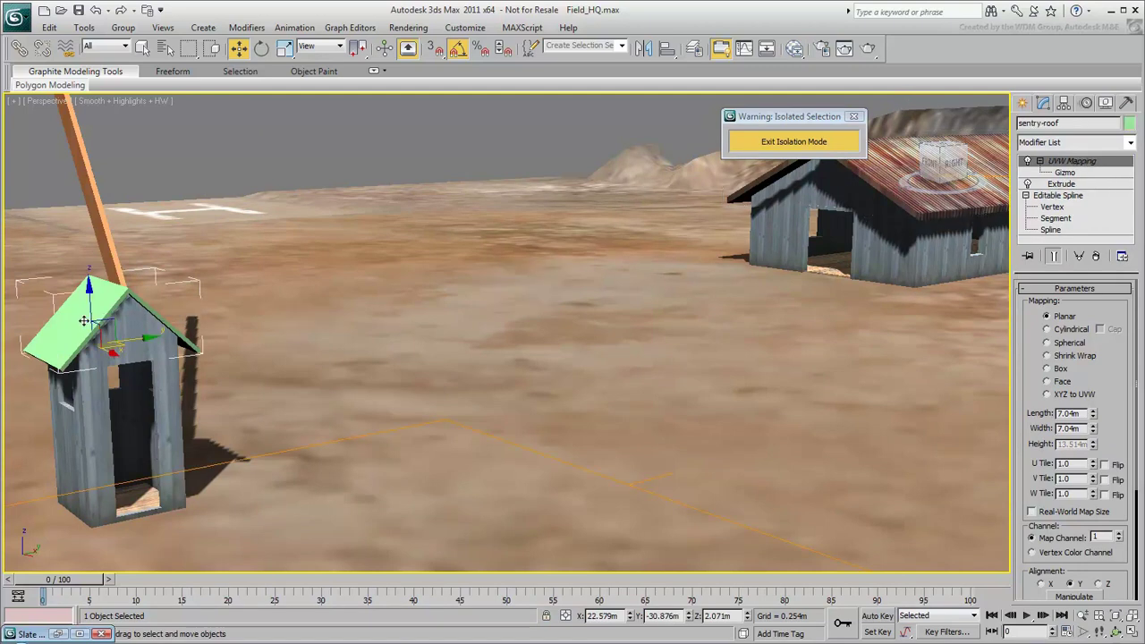
{"action": "left_click", "coordinate": [795, 48]}
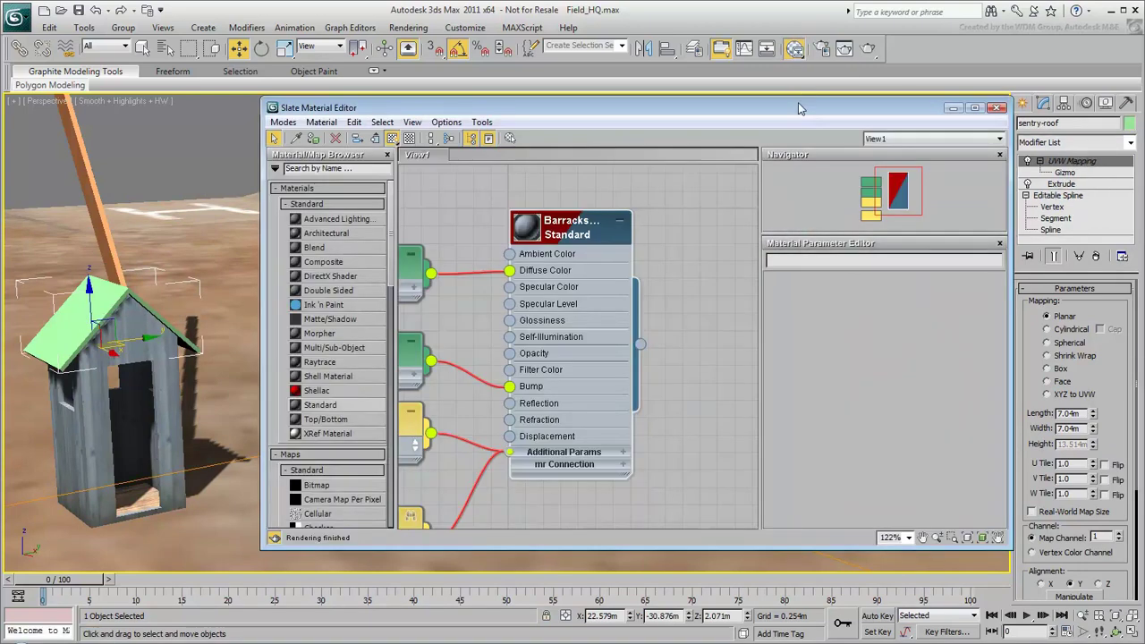
{"action": "left_click_drag", "start_coordinate": [799, 108], "coordinate": [632, 126]}
{"action": "key", "text": "ctrl+a"}
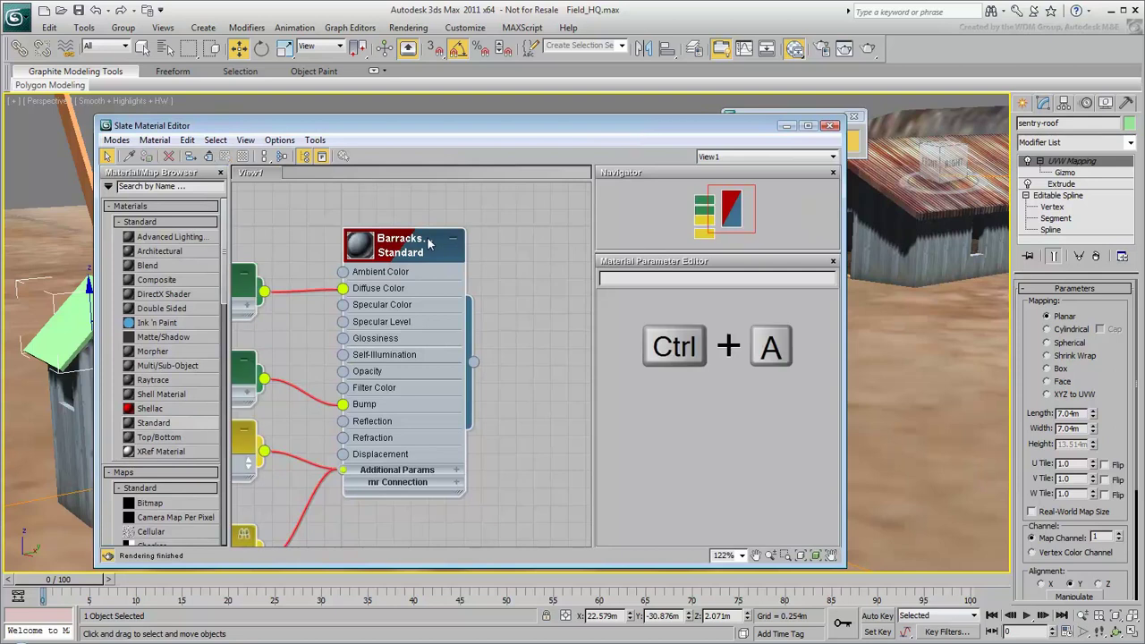
{"action": "key", "text": "Delete"}
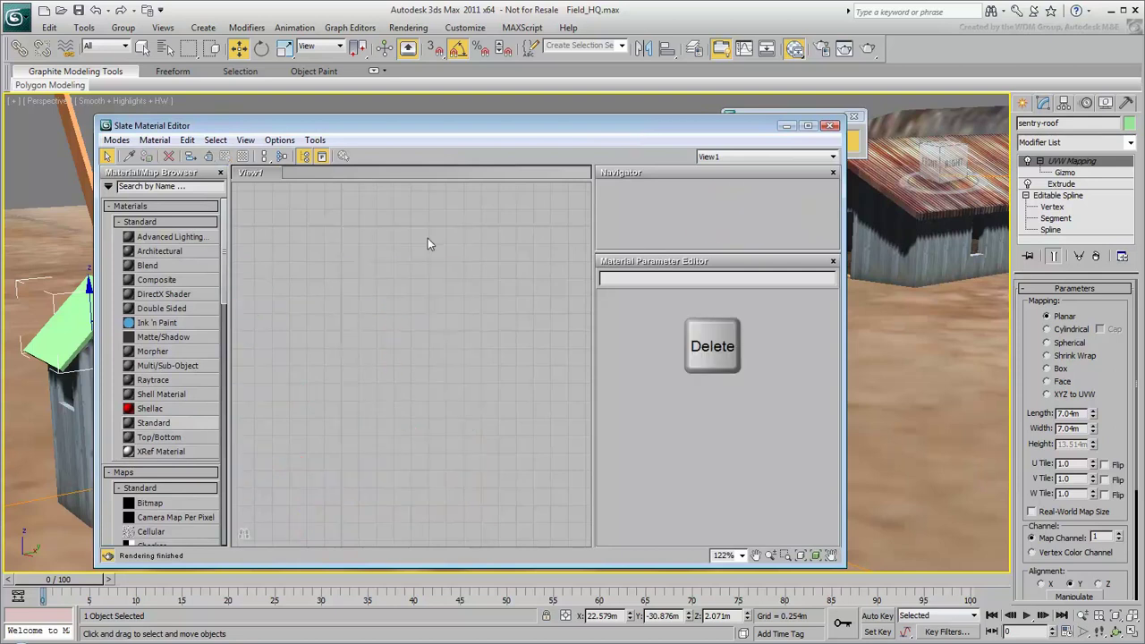
Step: Eyedrop the Barracks03-Roof rusty corrugated metal material and assign it to the sentry roof
{"action": "left_click", "coordinate": [128, 157]}
{"action": "left_click", "coordinate": [890, 167]}
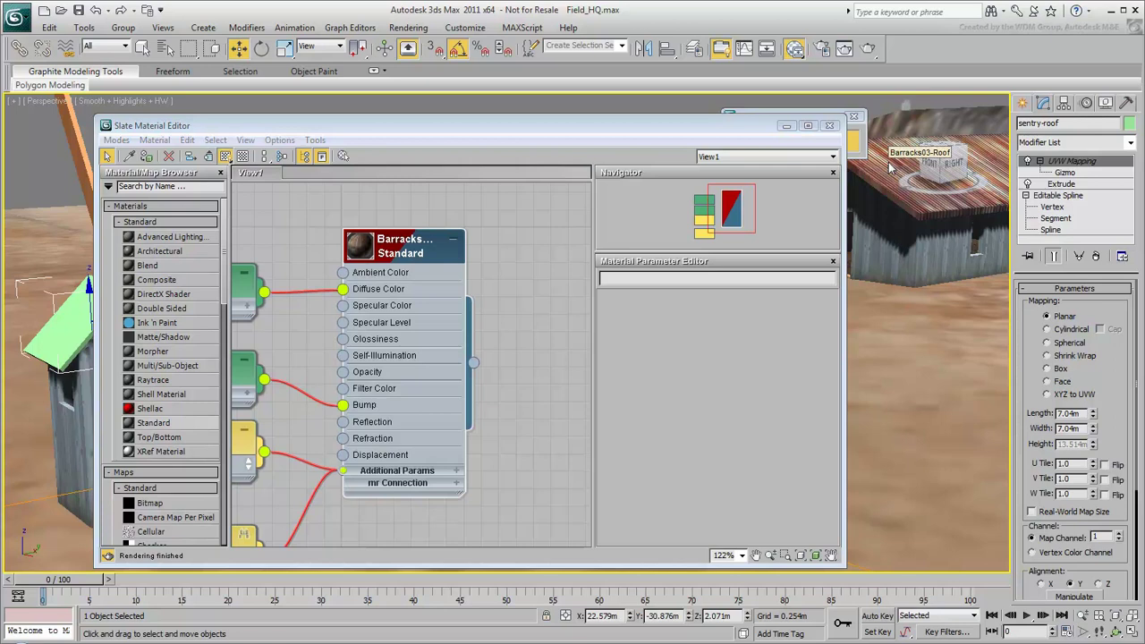
{"action": "left_click_drag", "start_coordinate": [473, 362], "coordinate": [66, 335]}
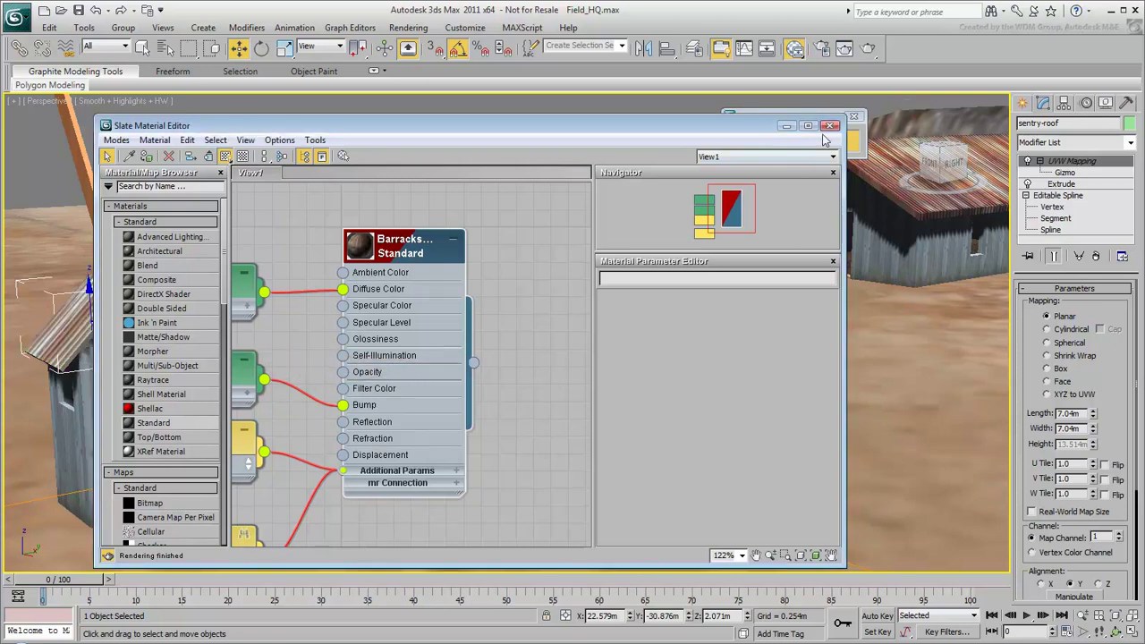
{"action": "left_click", "coordinate": [831, 125]}
Step: Inspect the sentry hut close up, exit isolation to show the whole base, and deselect the roof
{"action": "middle_click_drag", "start_coordinate": [315, 392], "coordinate": [517, 346]}
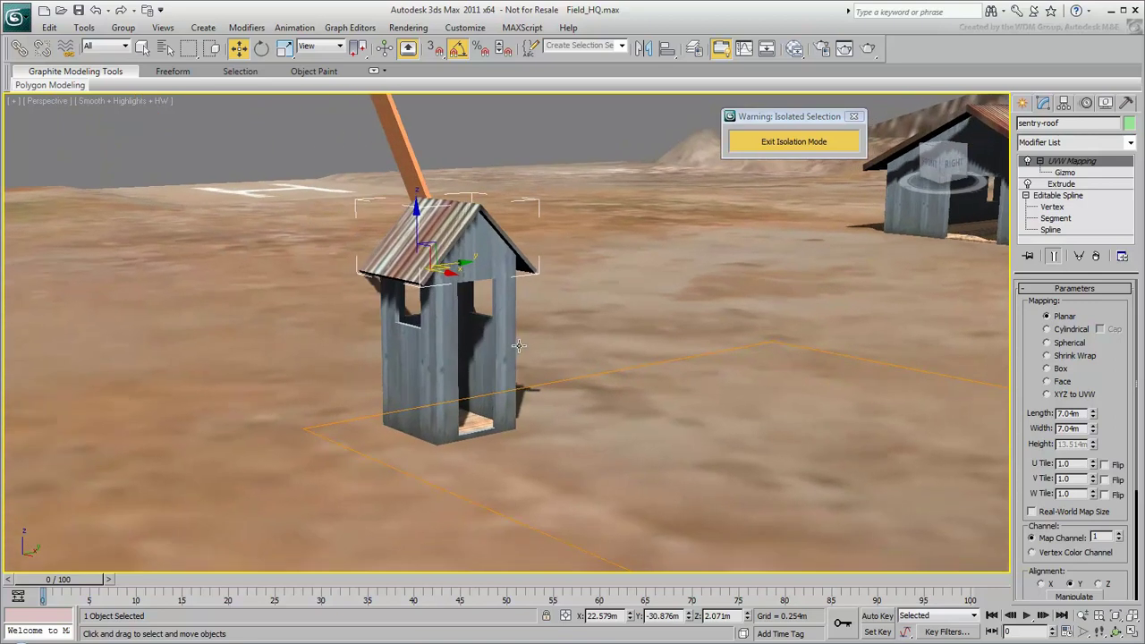
{"action": "scroll", "coordinate": [518, 345], "scroll_direction": "up", "scroll_amount": 3}
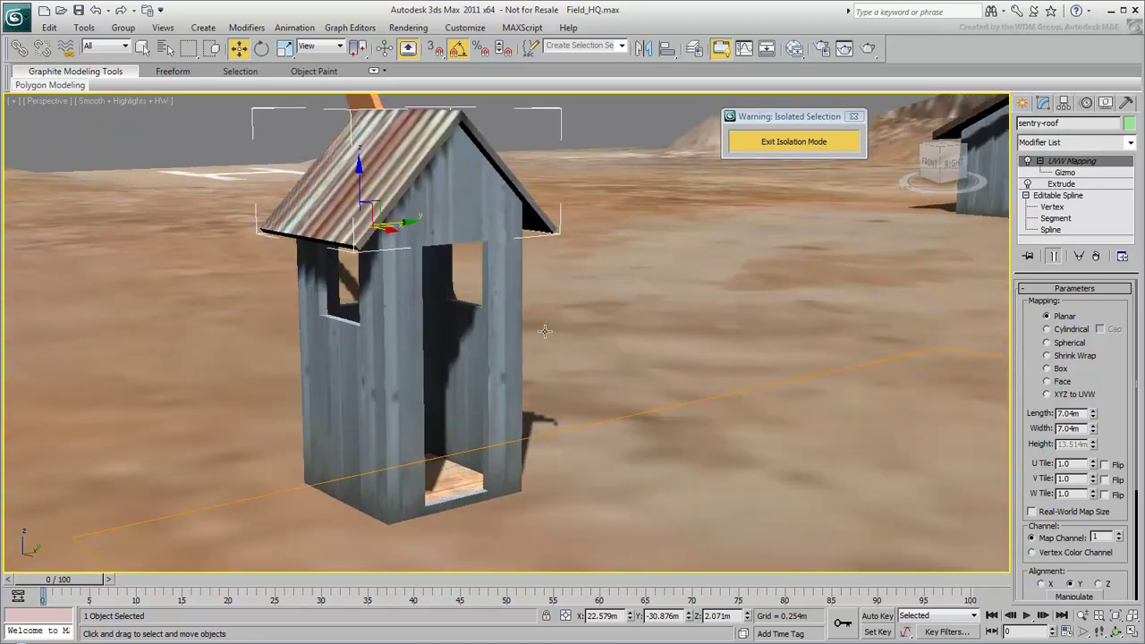
{"action": "left_click", "coordinate": [793, 144]}
{"action": "left_click", "coordinate": [792, 148]}
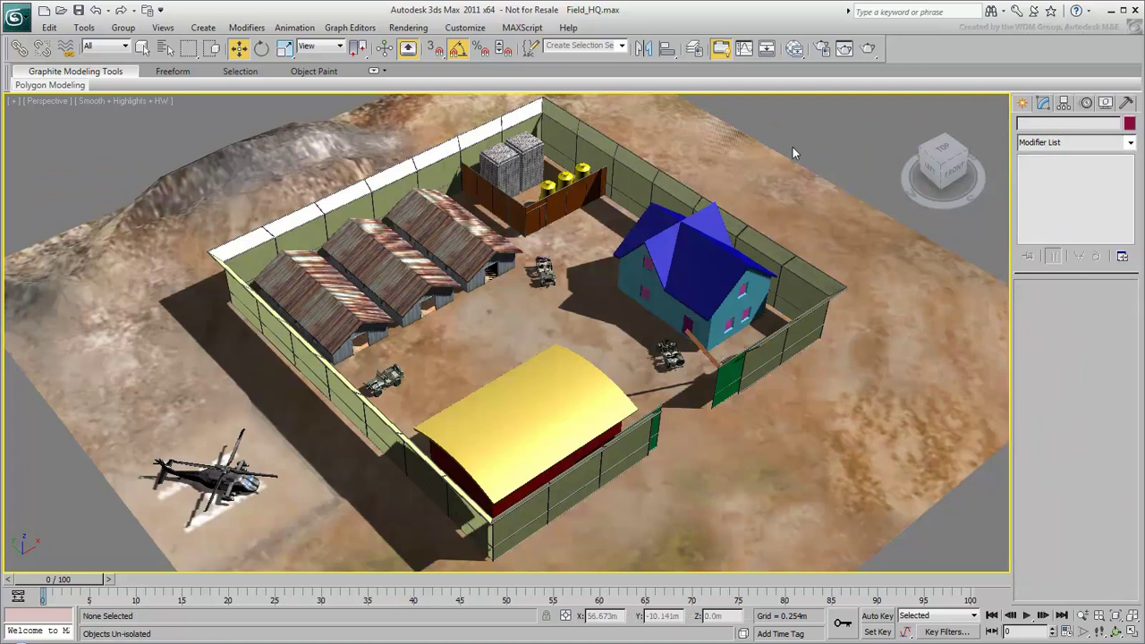